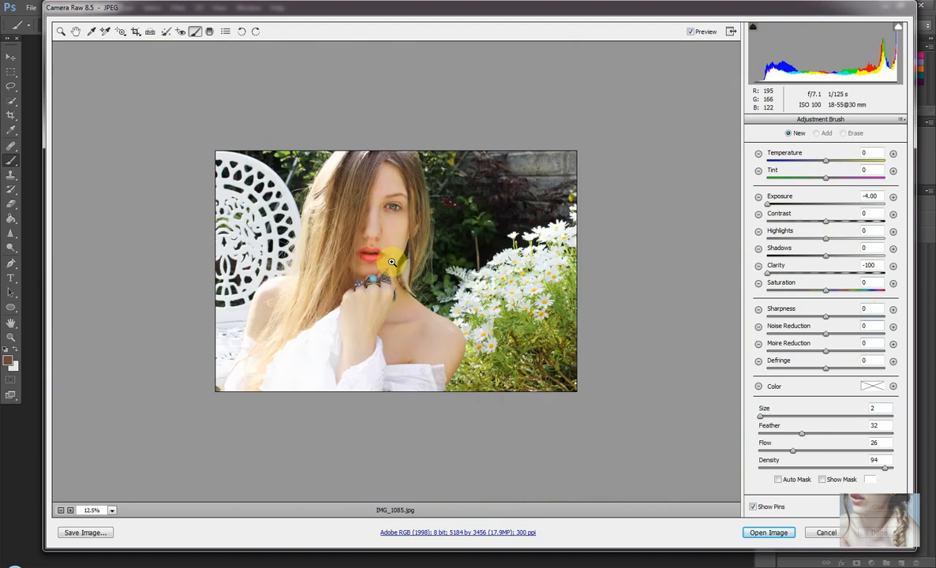
Step: Paint an adjustment brush mask over the woman's hair, skin and clothing, using a brush size of 5 for the edges
ctrl+click(392, 262)
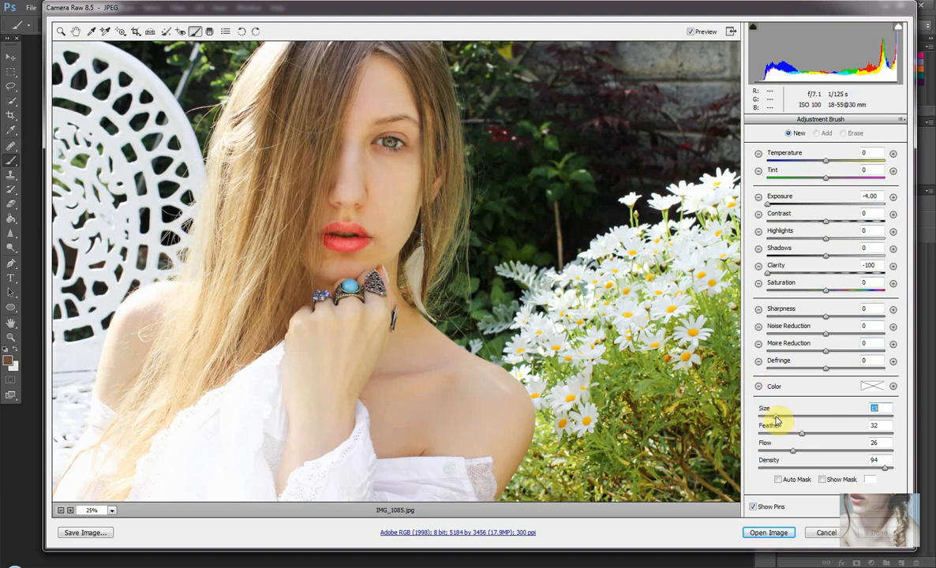
mouse_move(340, 74)
mouse_down()
mouse_move(328, 268)
mouse_move(323, 204)
mouse_move(362, 56)
mouse_move(305, 188)
mouse_move(253, 416)
mouse_move(208, 481)
mouse_move(349, 453)
mouse_move(136, 435)
mouse_move(446, 485)
mouse_move(199, 439)
mouse_up()
drag(775, 416, 764, 416)
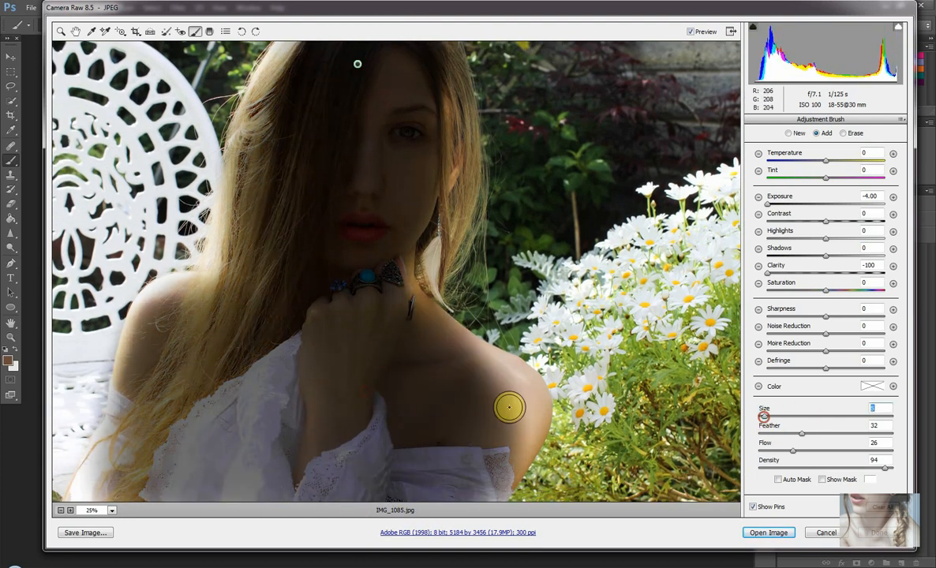
mouse_move(513, 449)
mouse_down()
mouse_move(521, 378)
mouse_move(470, 456)
mouse_move(78, 495)
mouse_move(147, 317)
mouse_move(365, 303)
mouse_move(458, 335)
mouse_move(535, 401)
mouse_move(454, 331)
mouse_up()
mouse_move(419, 183)
mouse_down()
mouse_move(430, 292)
mouse_move(453, 219)
mouse_up()
drag(318, 281, 311, 302)
drag(130, 368, 251, 299)
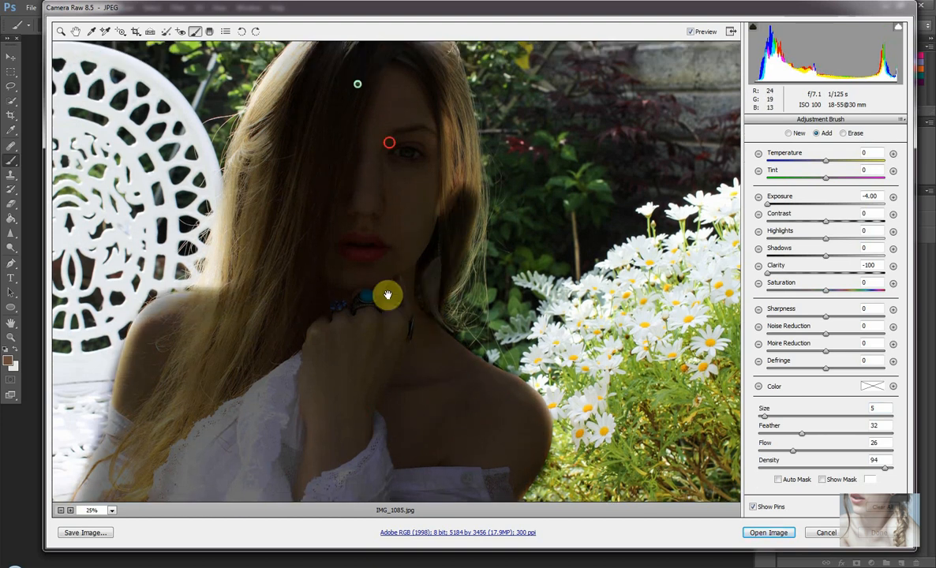
mouse_move(434, 102)
mouse_down()
mouse_move(463, 220)
mouse_move(429, 62)
mouse_move(335, 52)
mouse_move(216, 276)
mouse_move(202, 237)
mouse_up()
Step: Set the brush mask's Exposure to -0.80 and Clarity to +28, comparing the image with and without the adjustments
click(810, 204)
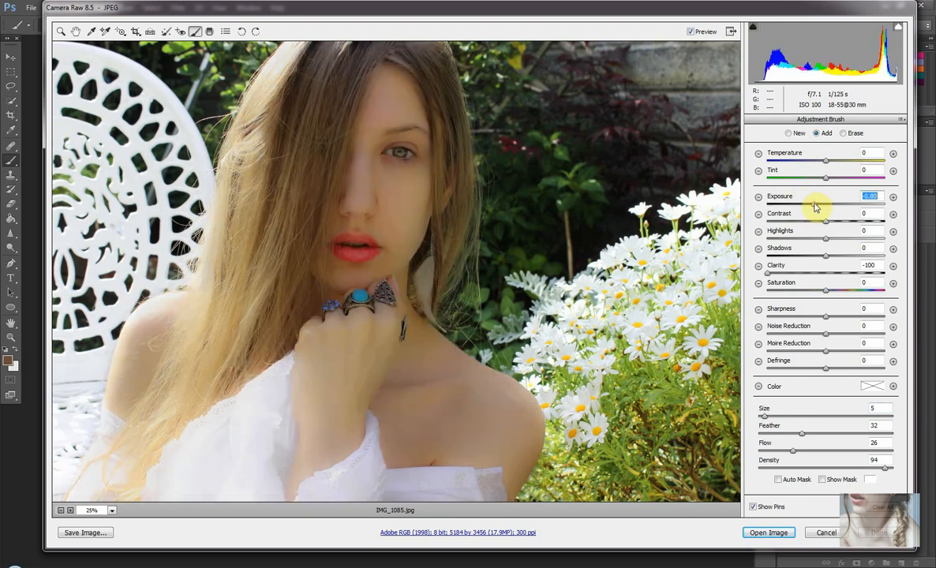
key(p)
key(p)
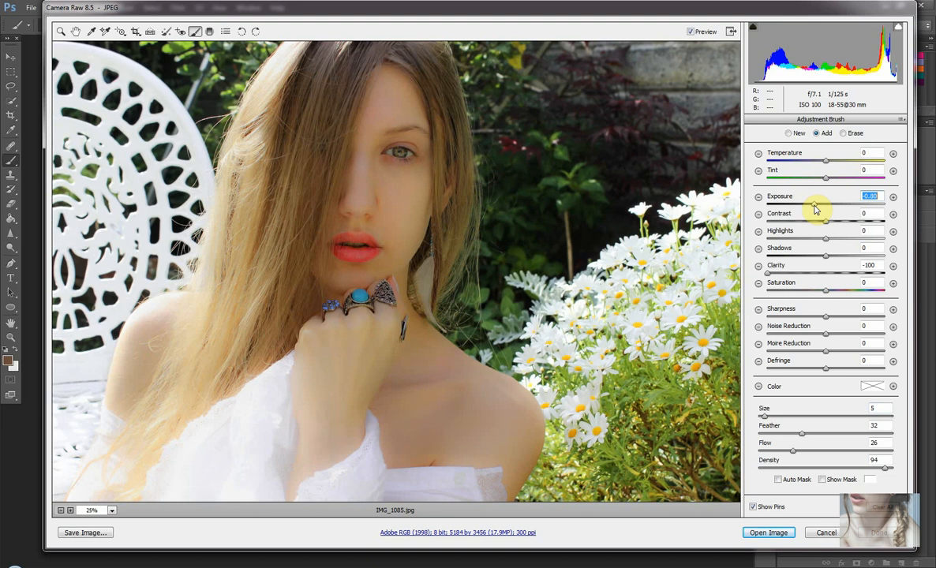
click(815, 272)
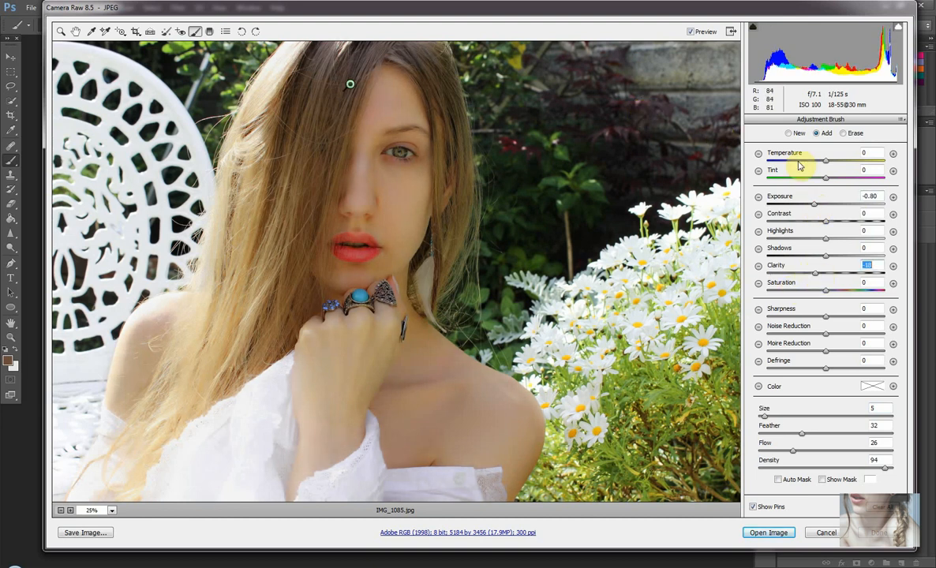
drag(817, 278, 843, 280)
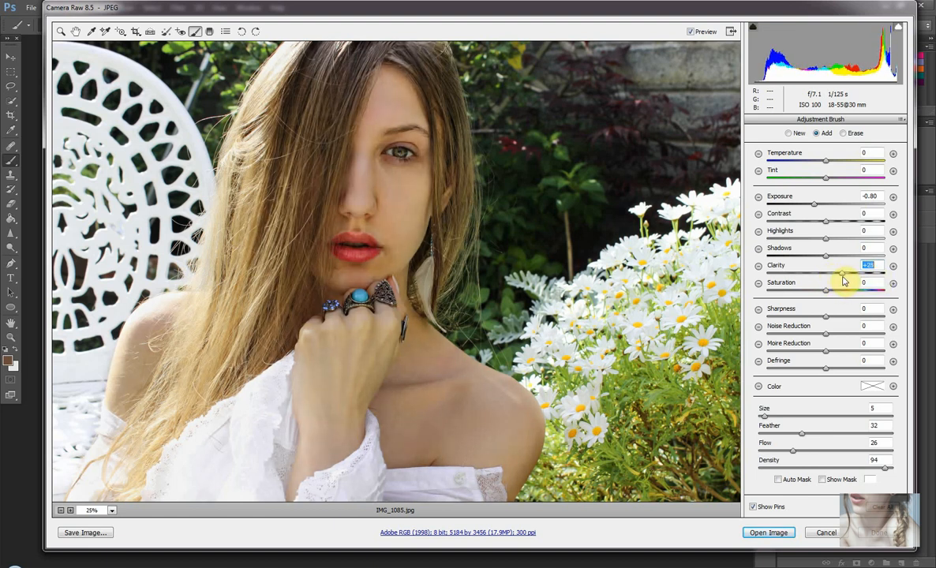
click(708, 32)
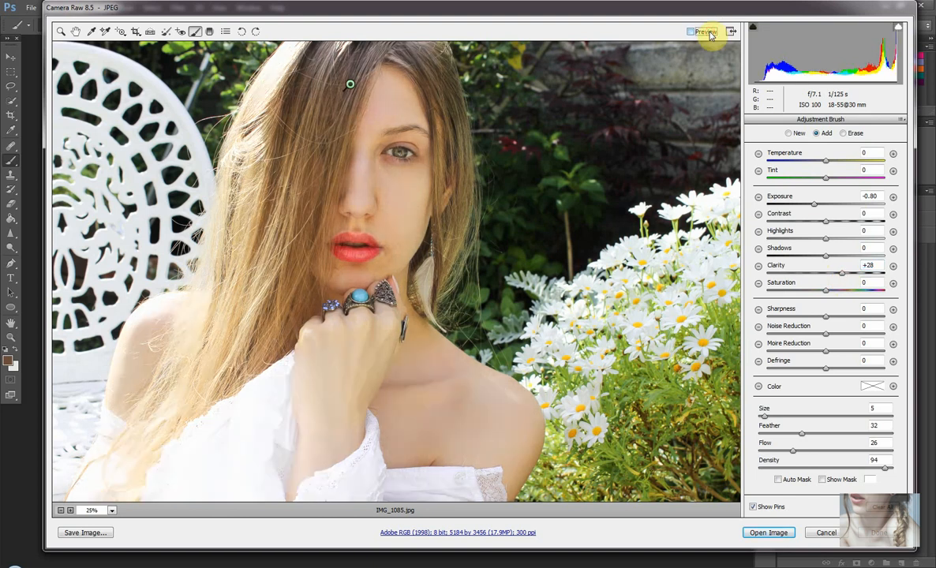
click(709, 32)
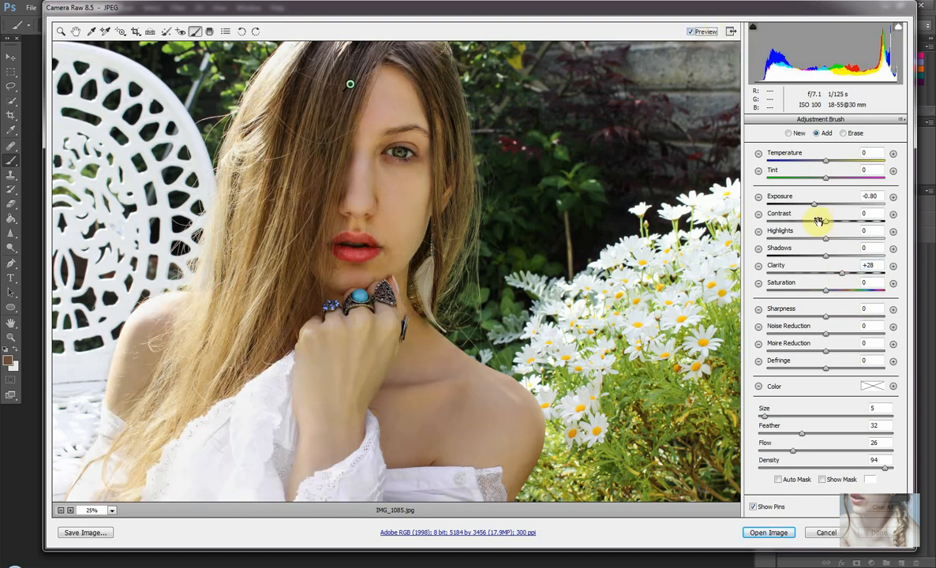
Step: Set the brush mask's Exposure to +0.05 and Clarity to +15, and compare the before and after views
drag(816, 208, 829, 209)
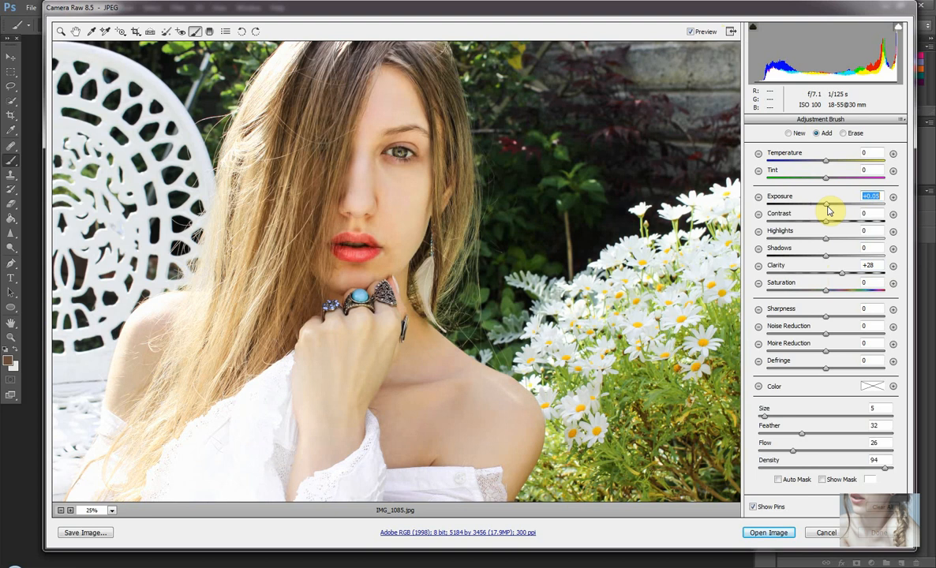
click(849, 269)
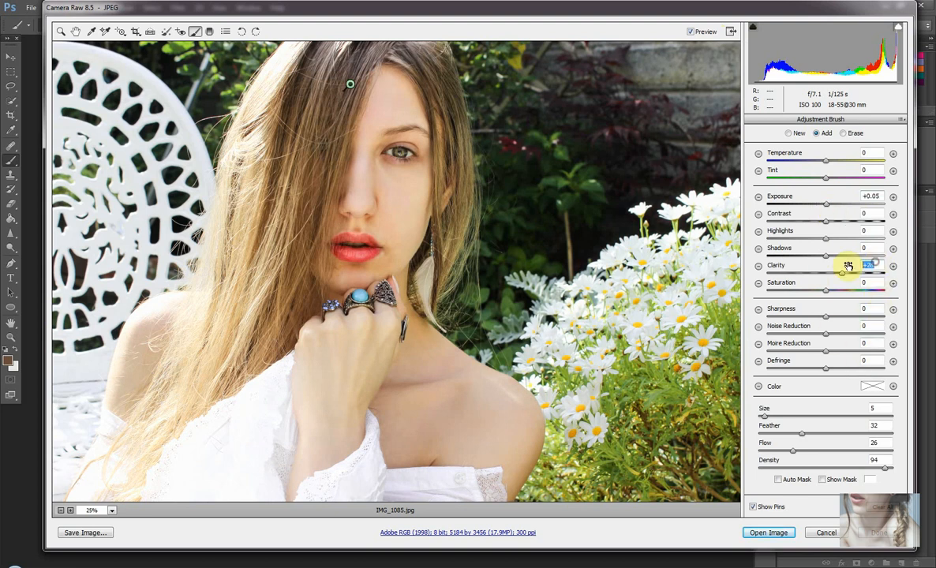
text(15)
key(Return)
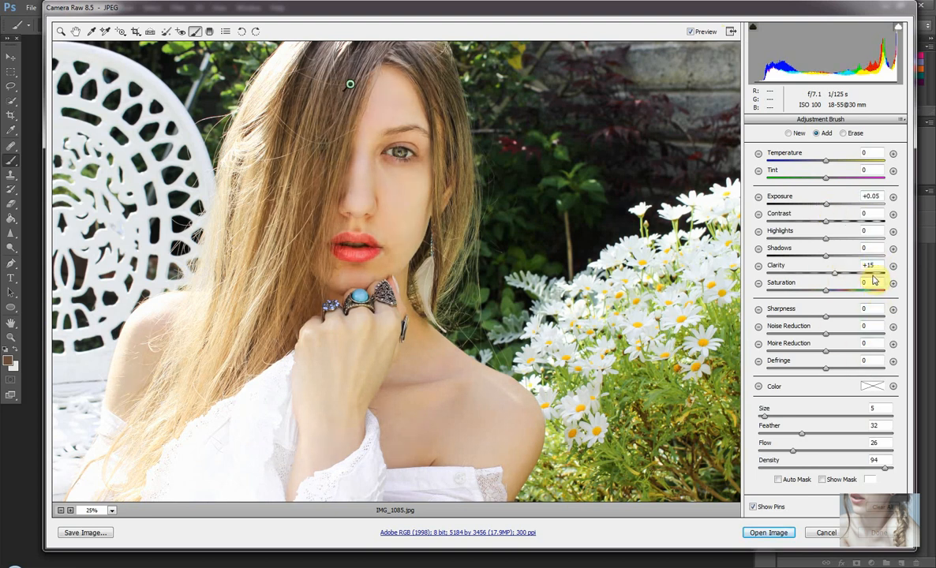
click(704, 33)
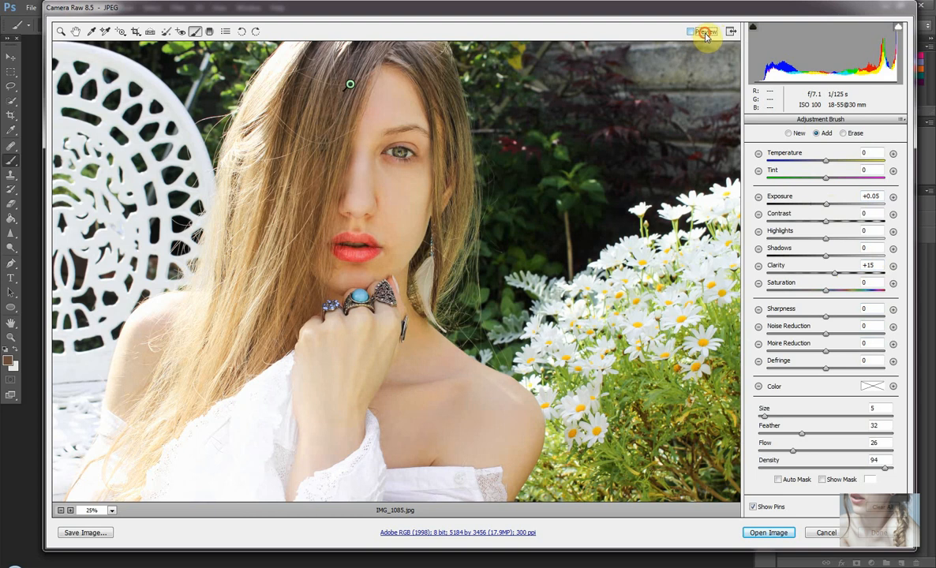
click(705, 34)
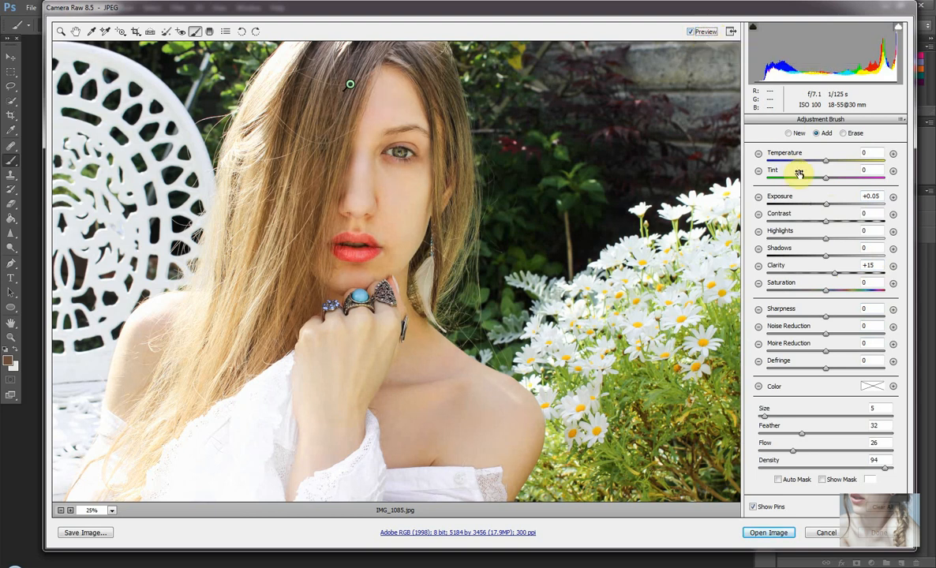
Step: Set the brush mask's Exposure to +0.20 and Clarity to +13, checking the change against the original
click(827, 207)
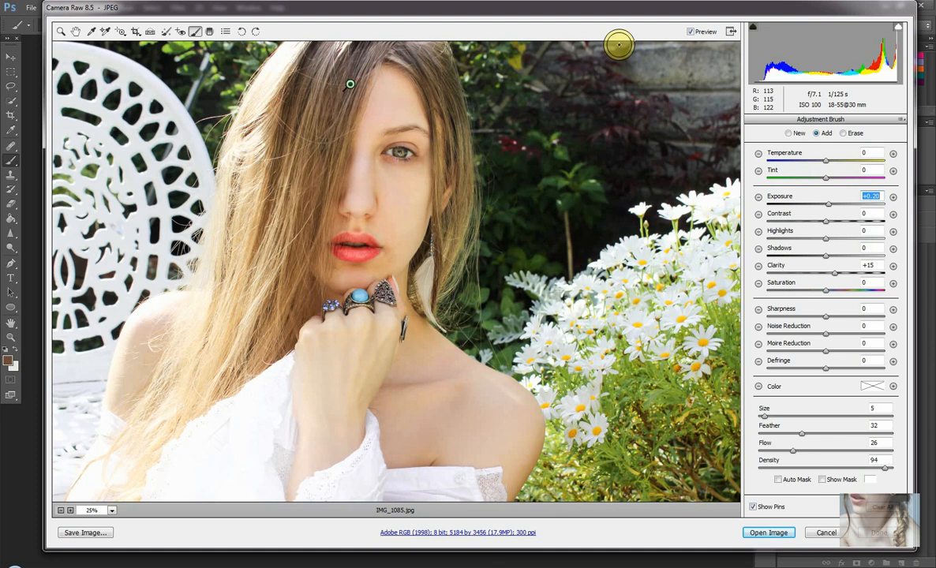
click(707, 32)
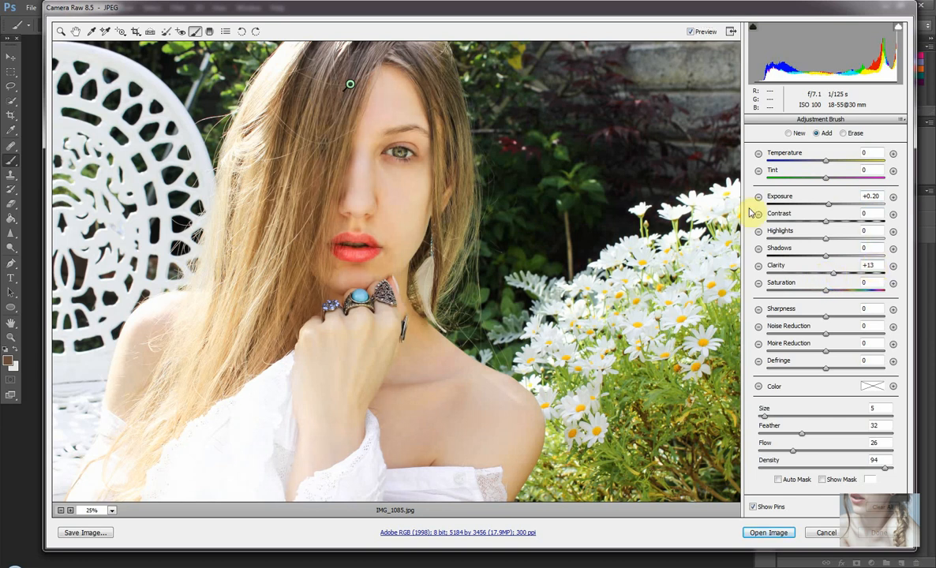
click(693, 33)
click(693, 33)
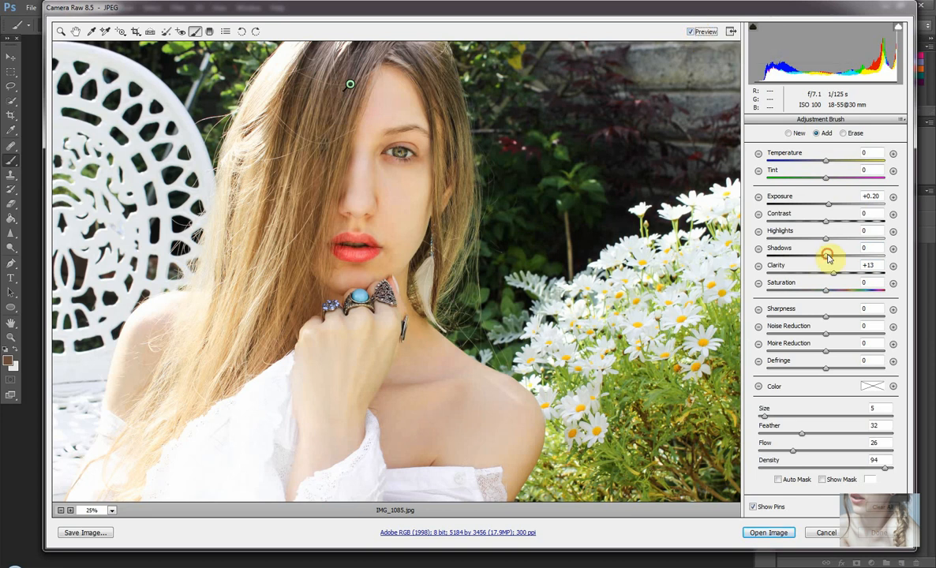
Step: Set the brush mask's Shadows to +8 and compare the result with the original image
mouse_move(828, 257)
mouse_down()
mouse_move(806, 259)
mouse_move(866, 261)
mouse_move(815, 261)
mouse_move(839, 261)
mouse_up()
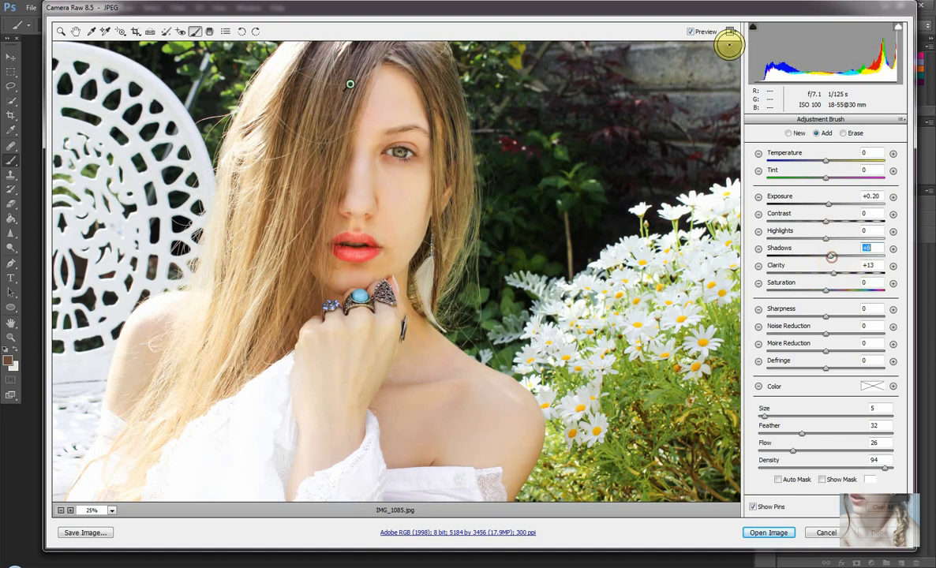
click(707, 33)
click(708, 36)
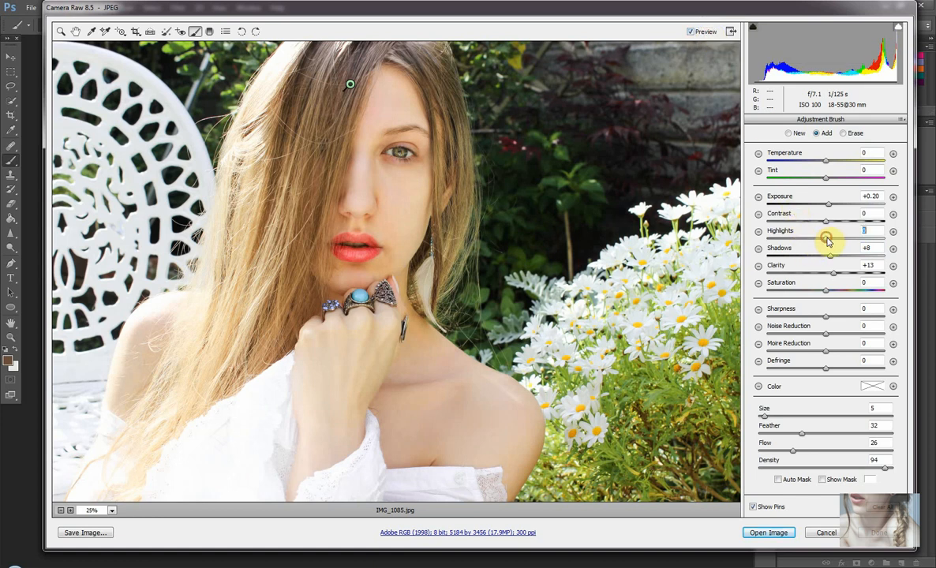
Step: Set the brush mask's Highlights to -54 and Contrast to +5
drag(829, 240, 794, 253)
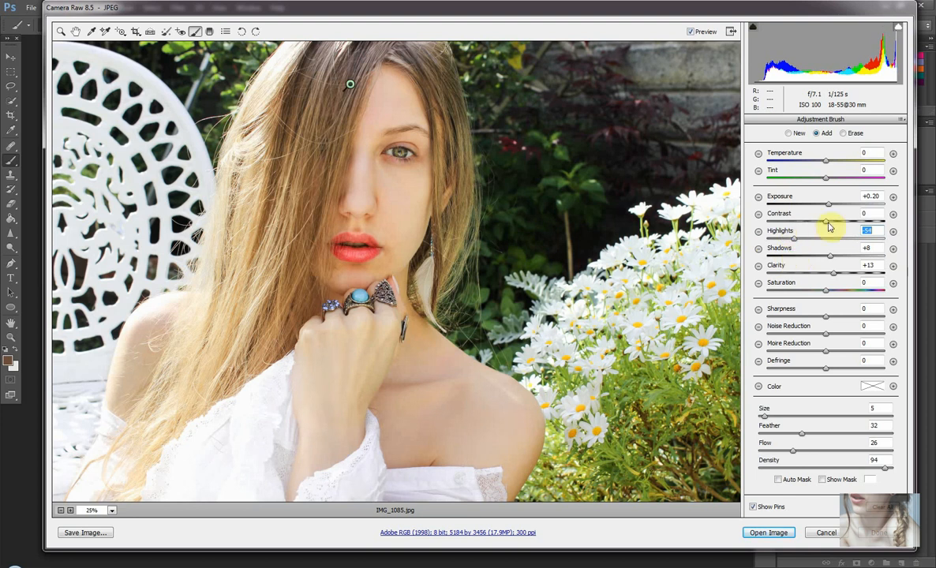
mouse_move(828, 225)
mouse_down()
mouse_move(846, 225)
mouse_move(796, 228)
mouse_move(823, 229)
mouse_up()
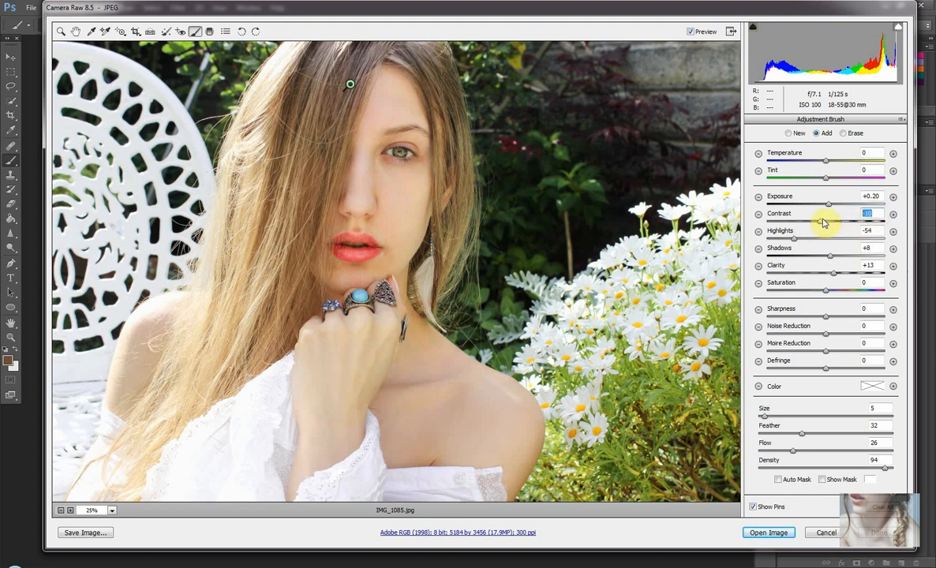
text(+5)
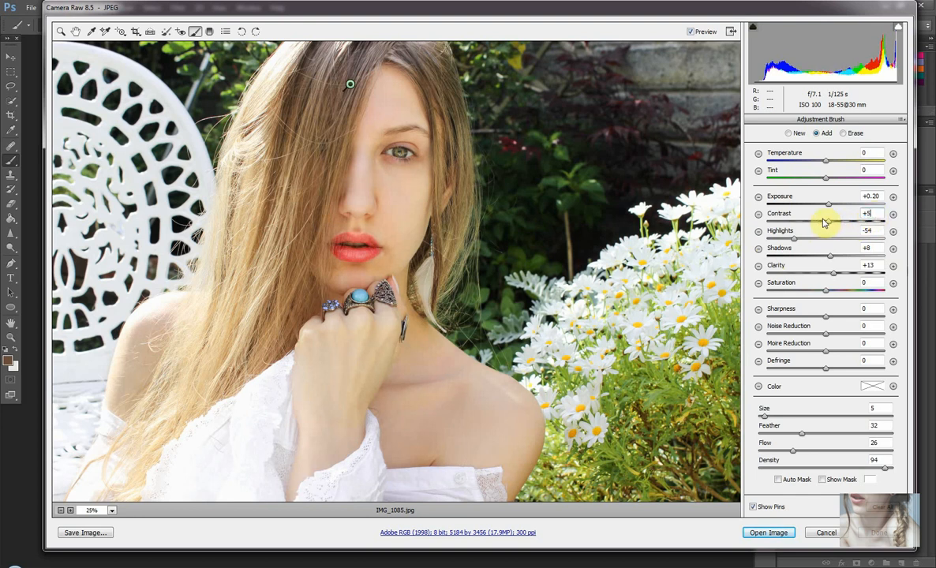
Step: Set the brush mask's Saturation to +2 and Sharpness to +7, and compare the edit with the original
mouse_move(827, 293)
mouse_down()
mouse_move(903, 303)
mouse_move(768, 295)
mouse_move(769, 303)
mouse_move(839, 307)
mouse_move(828, 311)
mouse_up()
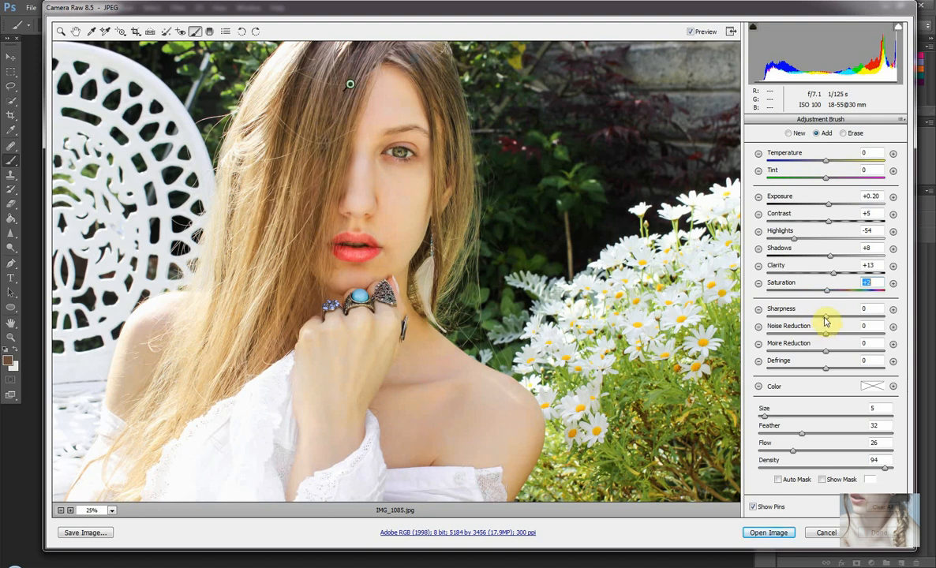
mouse_move(827, 317)
mouse_down()
mouse_move(867, 321)
mouse_move(766, 317)
mouse_move(824, 328)
mouse_move(838, 320)
mouse_up()
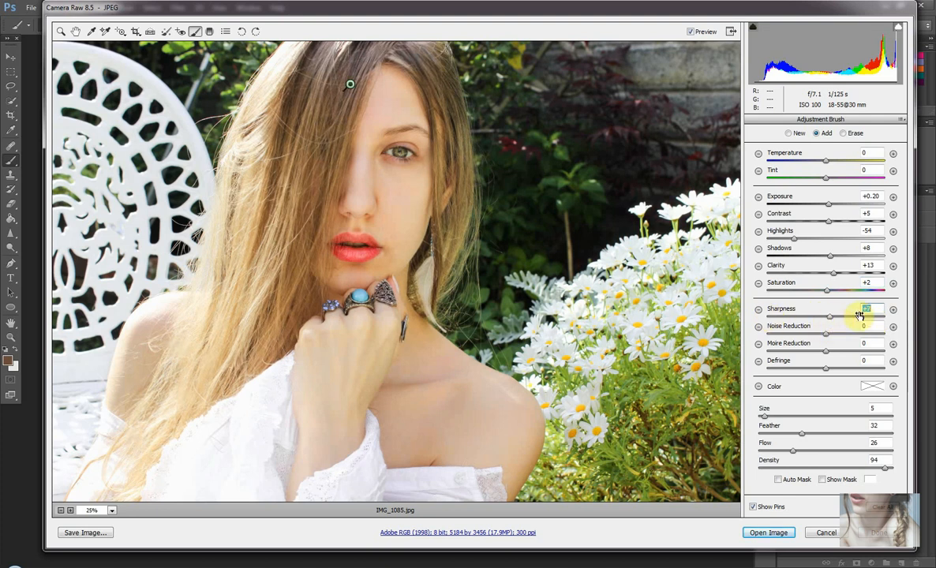
click(700, 34)
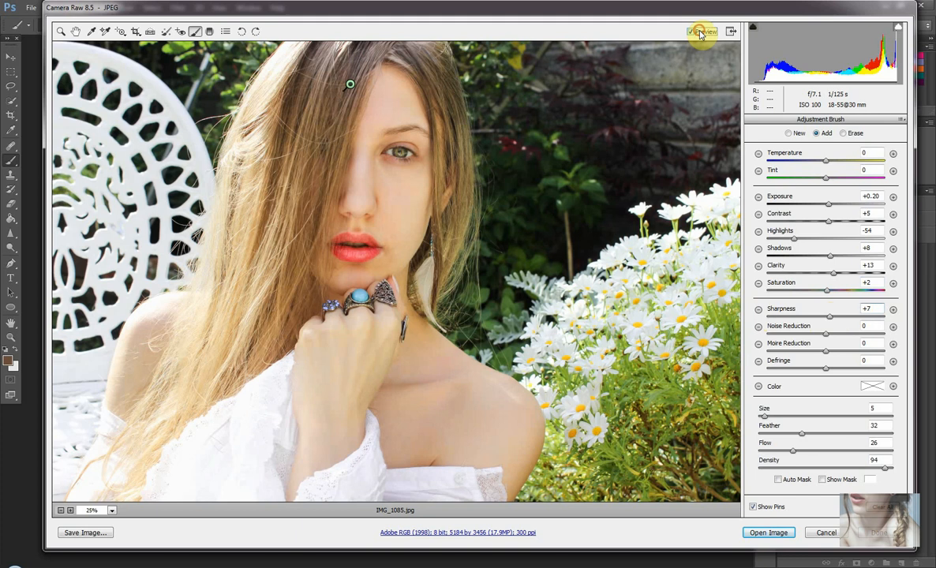
click(700, 33)
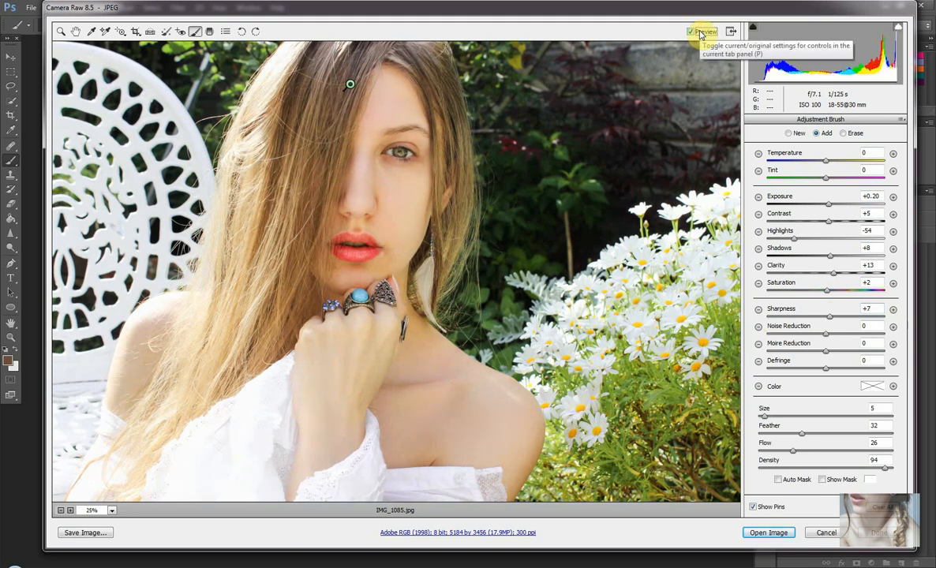
click(701, 33)
click(700, 33)
Step: Set the Reds hue to -9 in the HSL adjustments, and test an Oranges hue shift before resetting it to 0
click(149, 31)
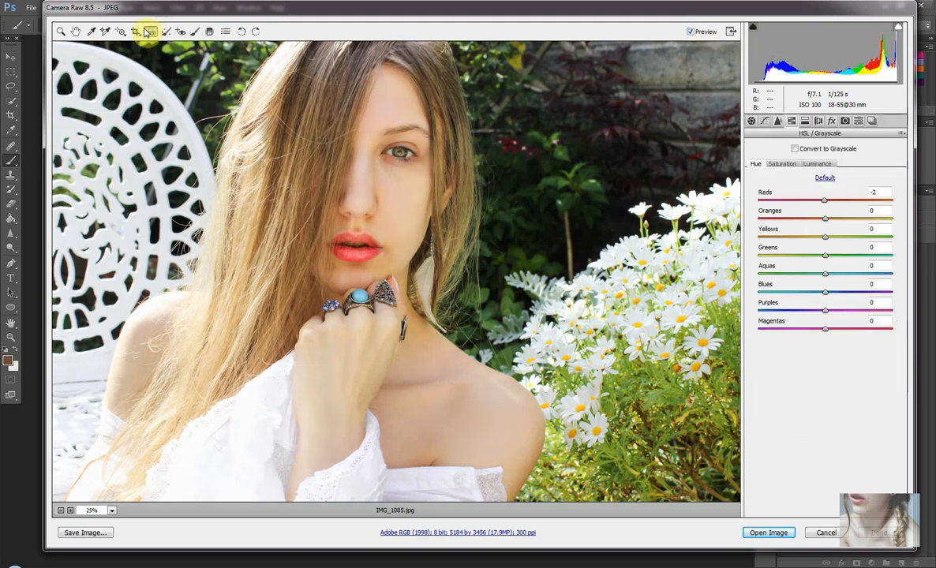
drag(825, 200, 797, 202)
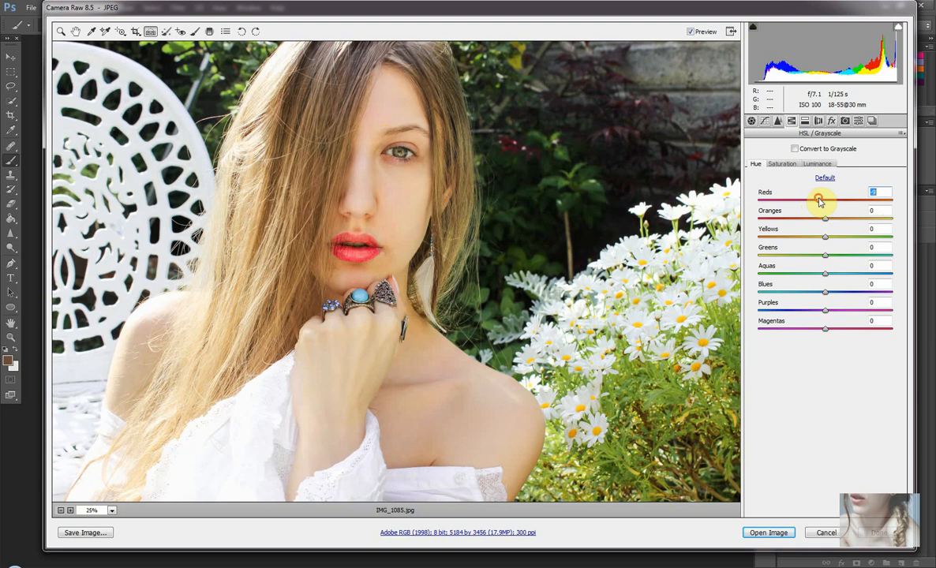
click(692, 32)
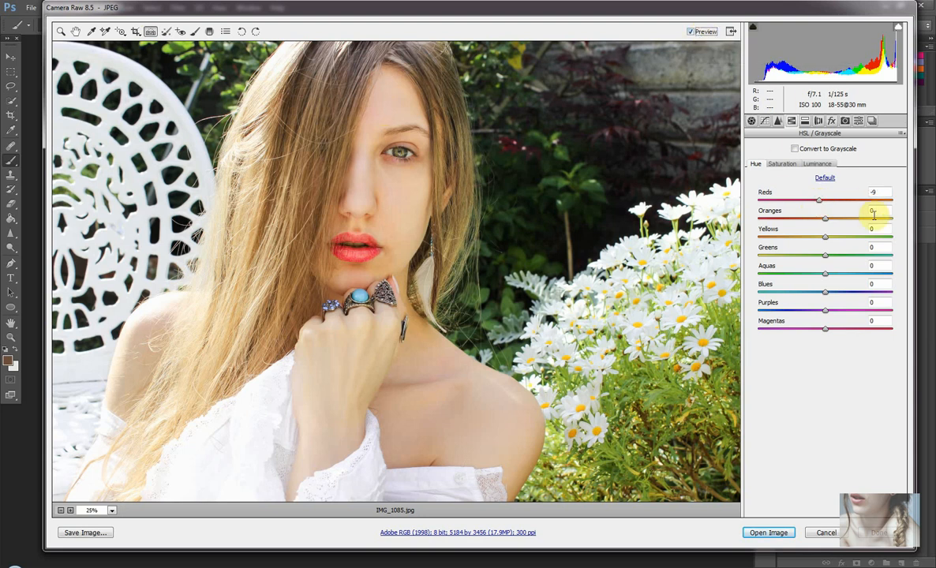
mouse_move(826, 218)
mouse_down()
mouse_move(872, 219)
mouse_move(814, 217)
mouse_up()
double_click(813, 216)
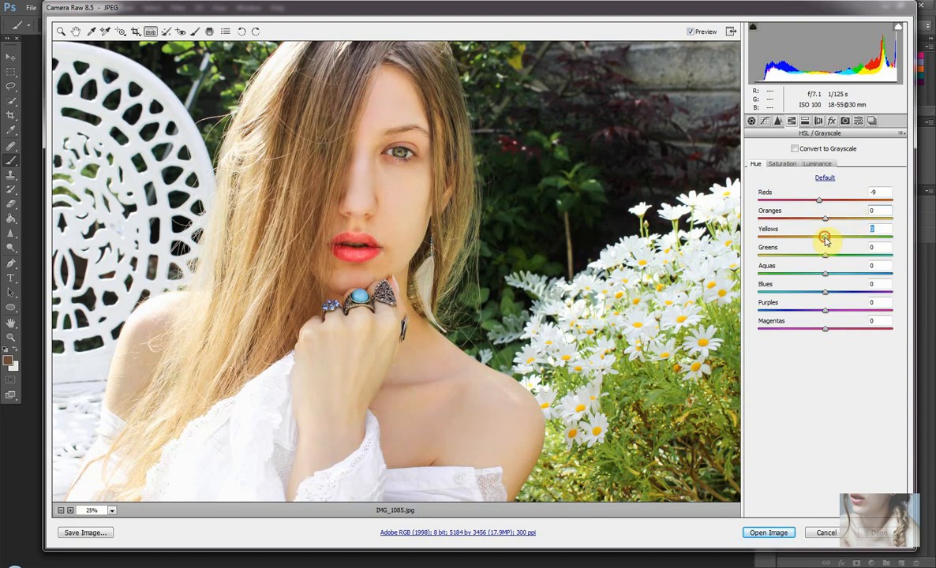
Step: Set the Yellows hue to +17 and compare the image with and without the hue changes
drag(825, 239, 869, 246)
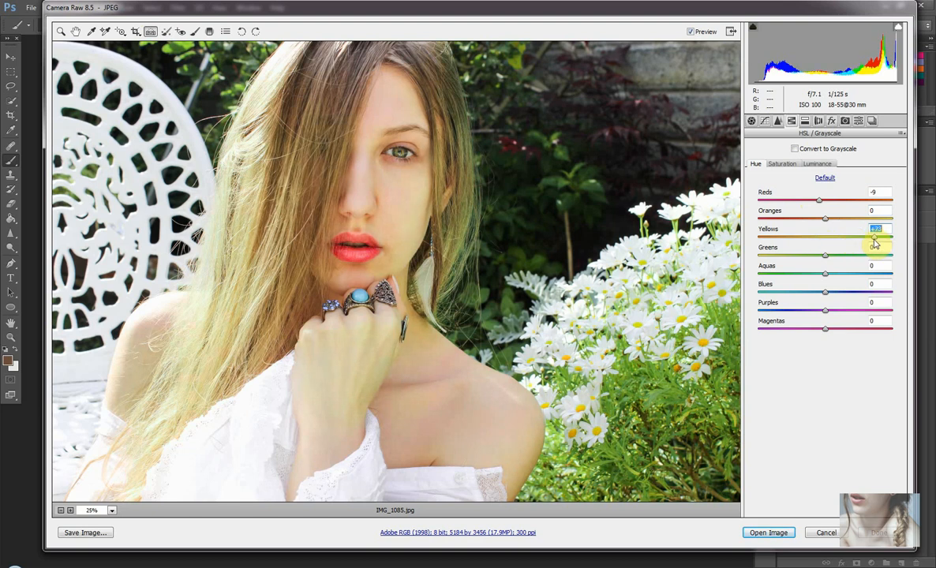
drag(859, 244, 846, 247)
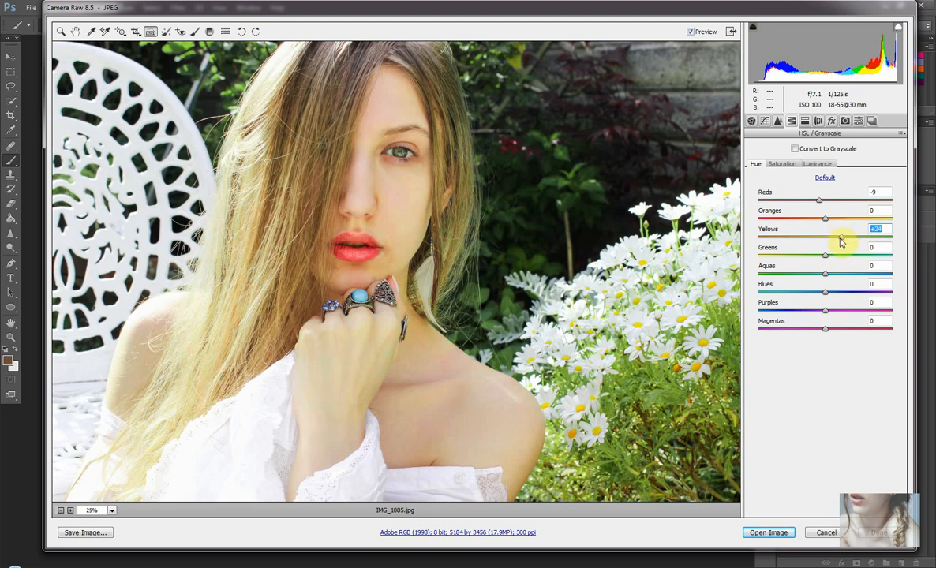
click(698, 34)
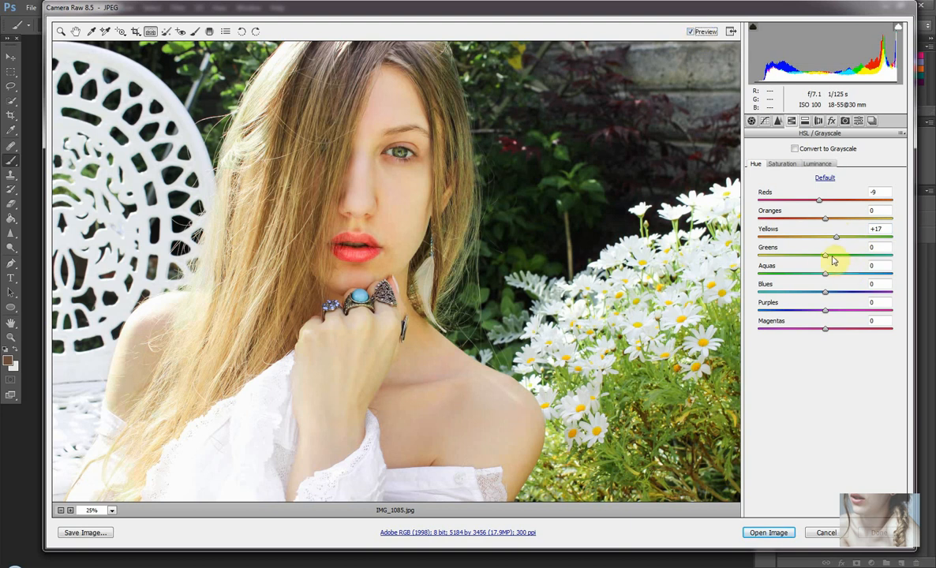
Step: Set the Greens hue to -51, and test a Blues hue shift before returning it to 0
drag(829, 259, 793, 261)
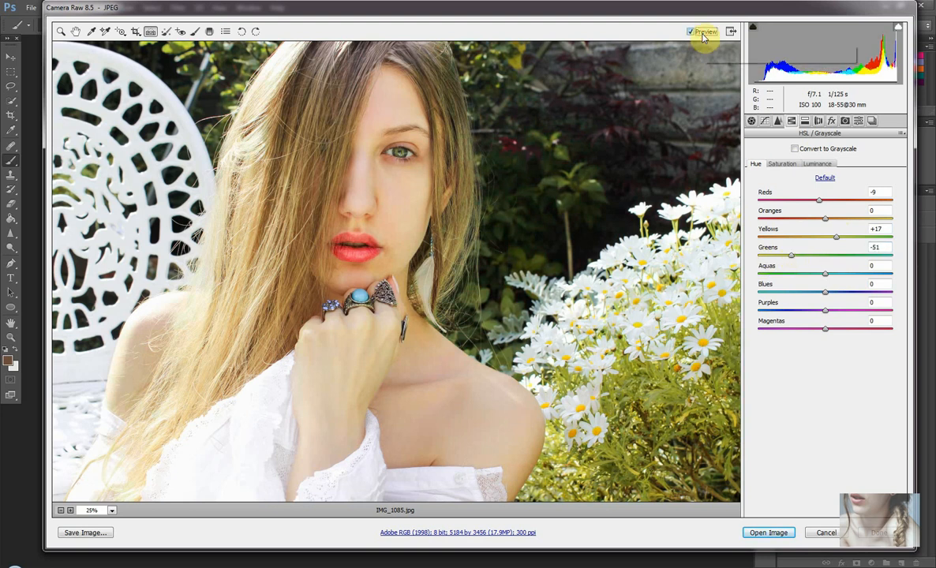
drag(832, 295, 857, 303)
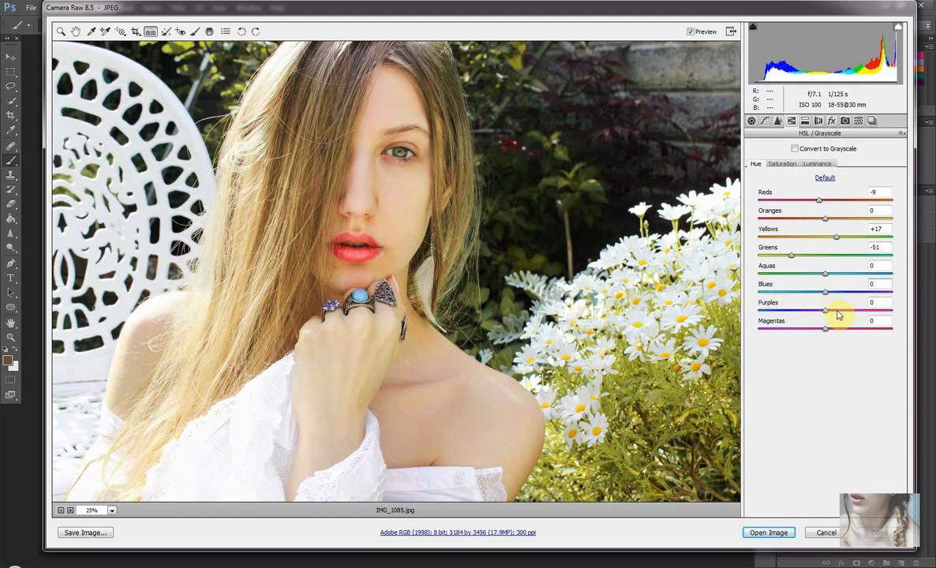
Step: Set the Reds saturation to +33 in the HSL adjustments and compare the image with and without the change
click(789, 164)
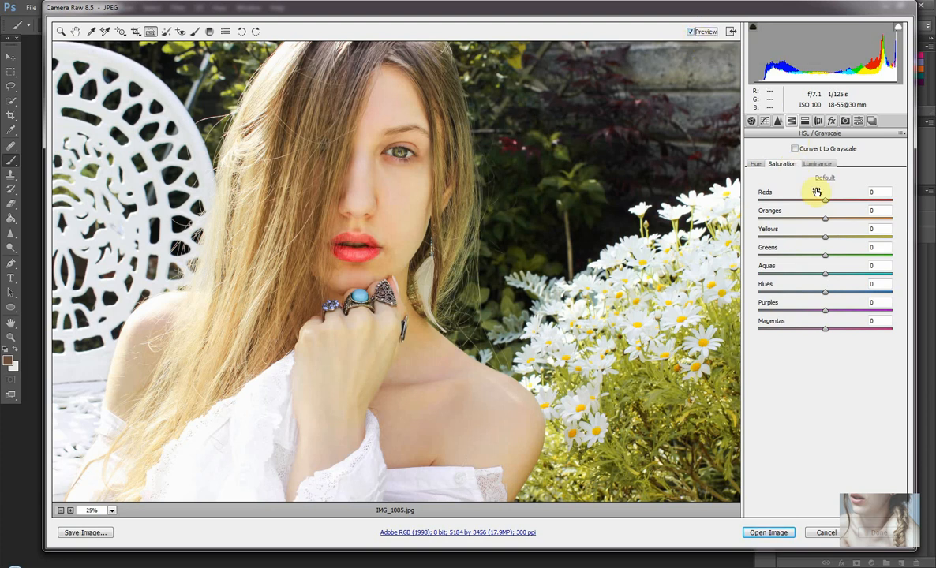
mouse_move(826, 201)
mouse_down()
mouse_move(888, 192)
mouse_move(839, 205)
mouse_up()
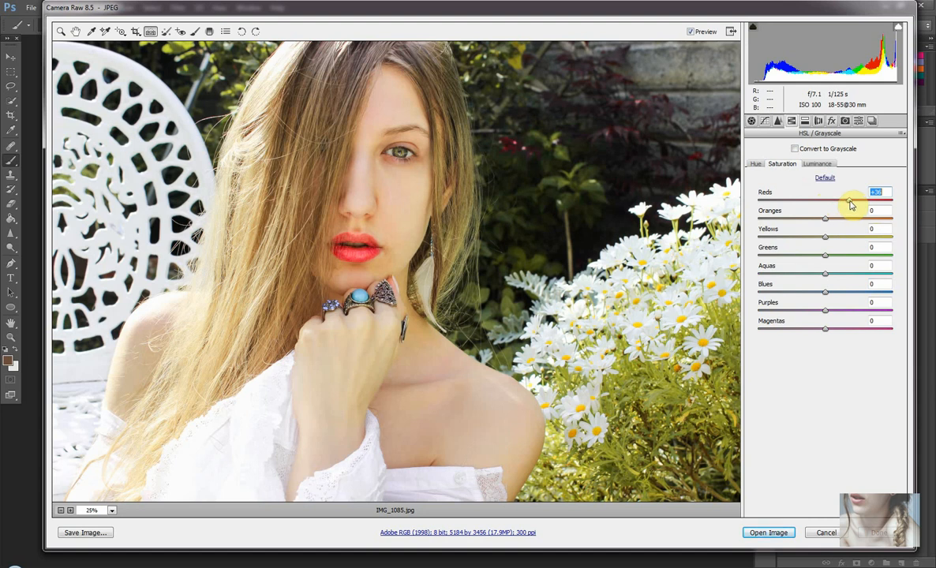
click(696, 35)
click(692, 32)
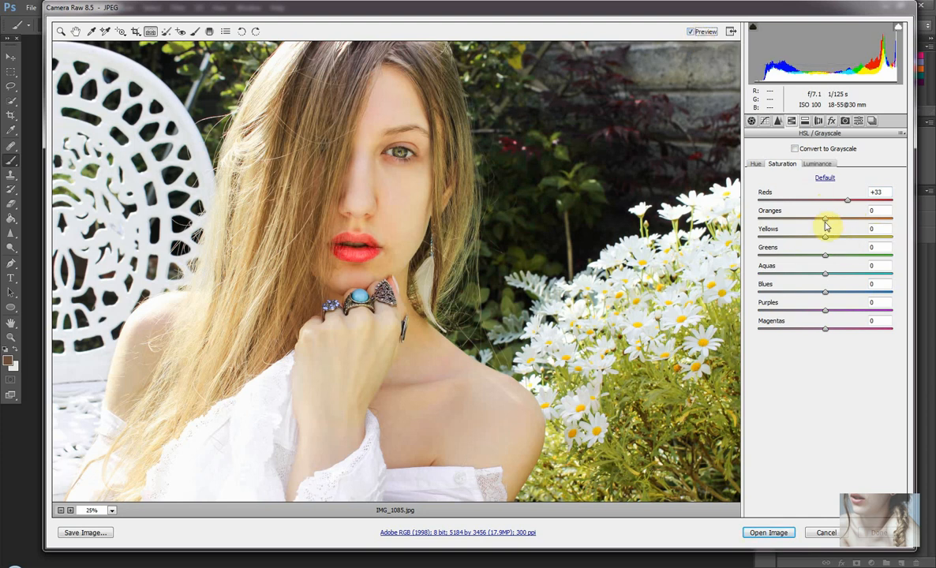
Step: Set the saturation of Oranges to 0, Yellows to -12, Greens to -4, Aquas to -31, Blues to +34, Purples to +47 and Magentas to +25
drag(829, 217, 808, 227)
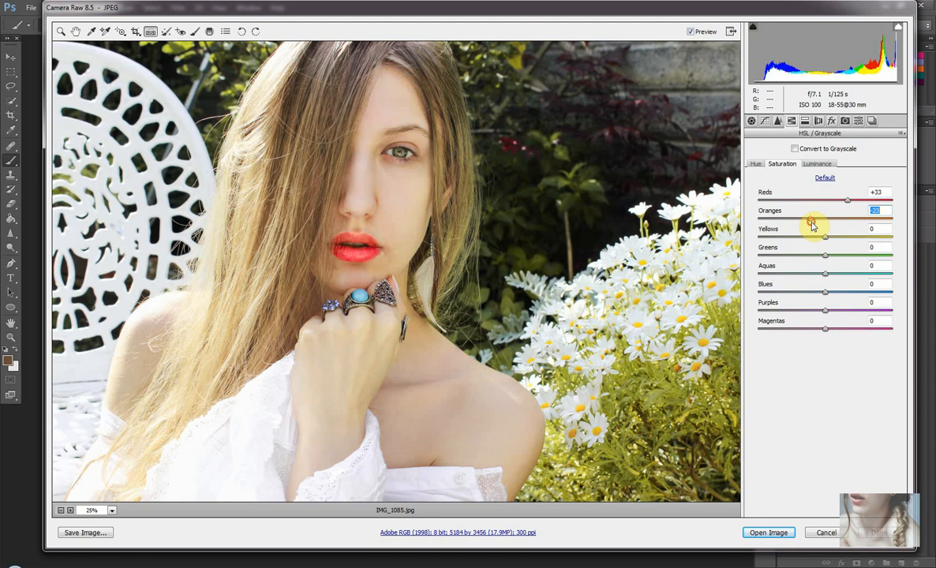
mouse_move(818, 227)
mouse_down()
mouse_move(824, 243)
mouse_move(867, 240)
mouse_move(829, 251)
mouse_move(786, 241)
mouse_move(816, 241)
mouse_up()
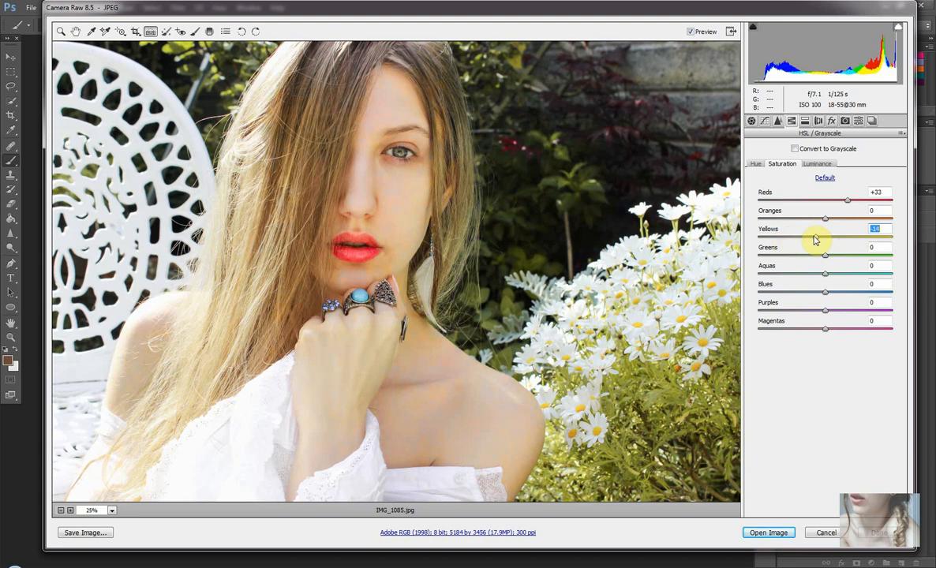
mouse_move(829, 259)
mouse_down()
mouse_move(753, 258)
mouse_move(829, 261)
mouse_up()
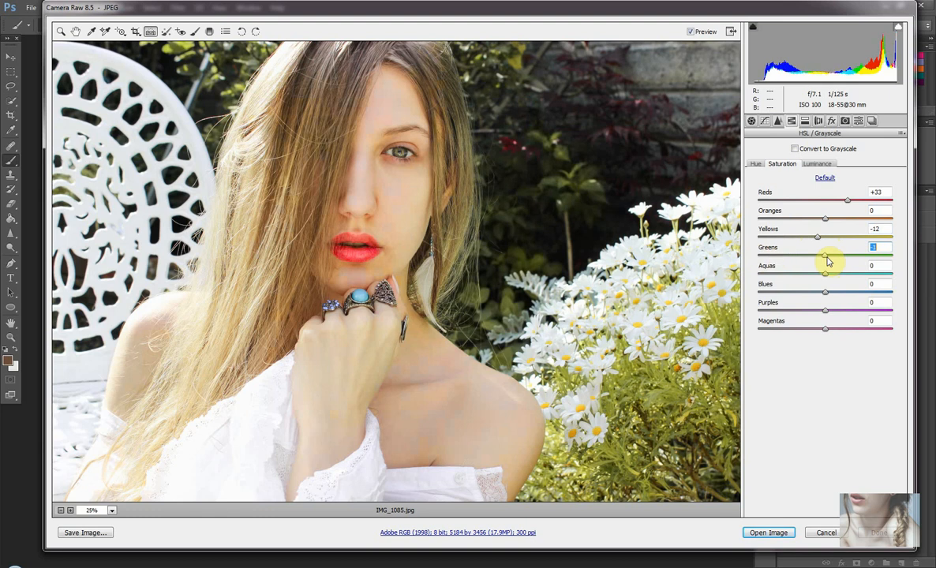
drag(829, 261, 679, 308)
drag(810, 337, 847, 338)
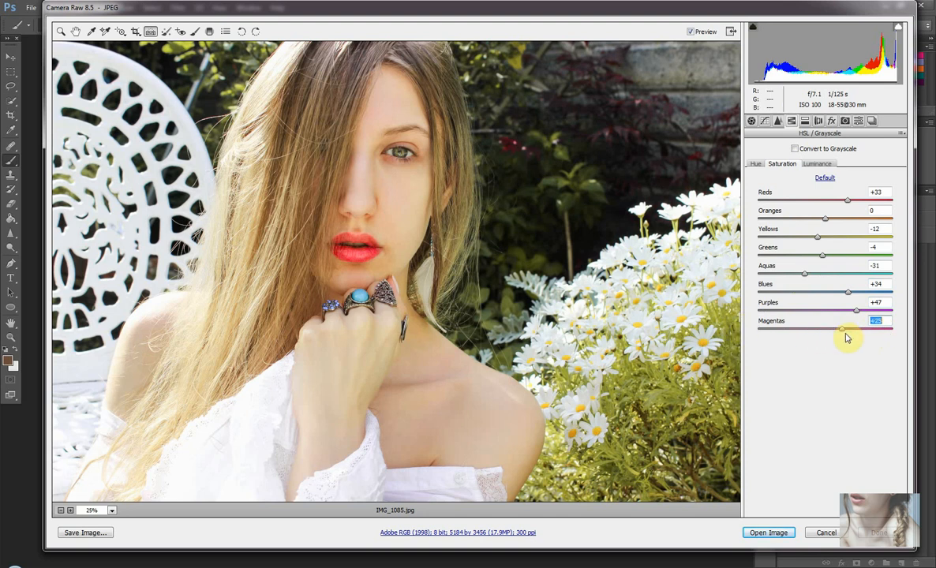
Step: Set the Reds luminance to +19 and Oranges luminance to +8, and compare the image with and without the HSL changes
click(820, 165)
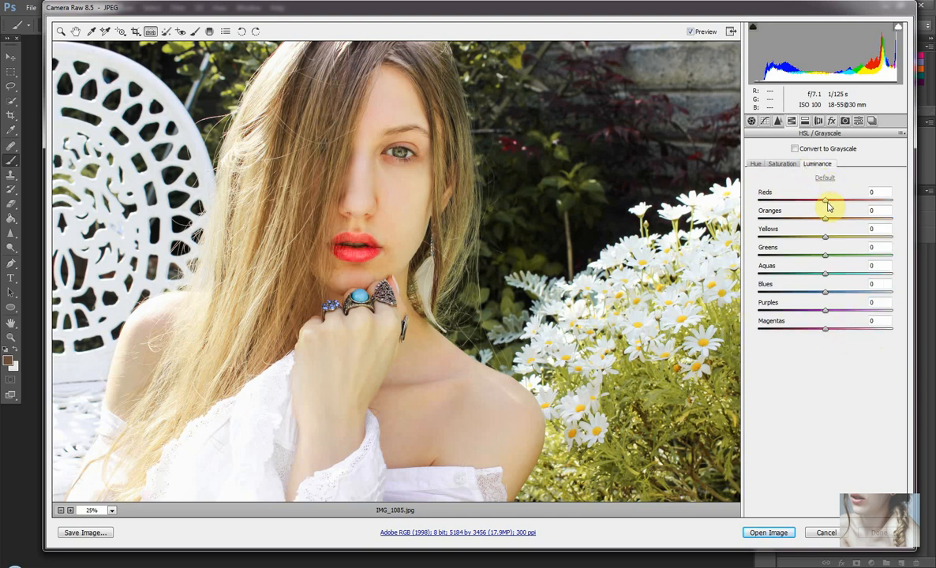
mouse_move(827, 207)
mouse_down()
mouse_move(763, 203)
mouse_move(862, 206)
mouse_move(843, 207)
mouse_up()
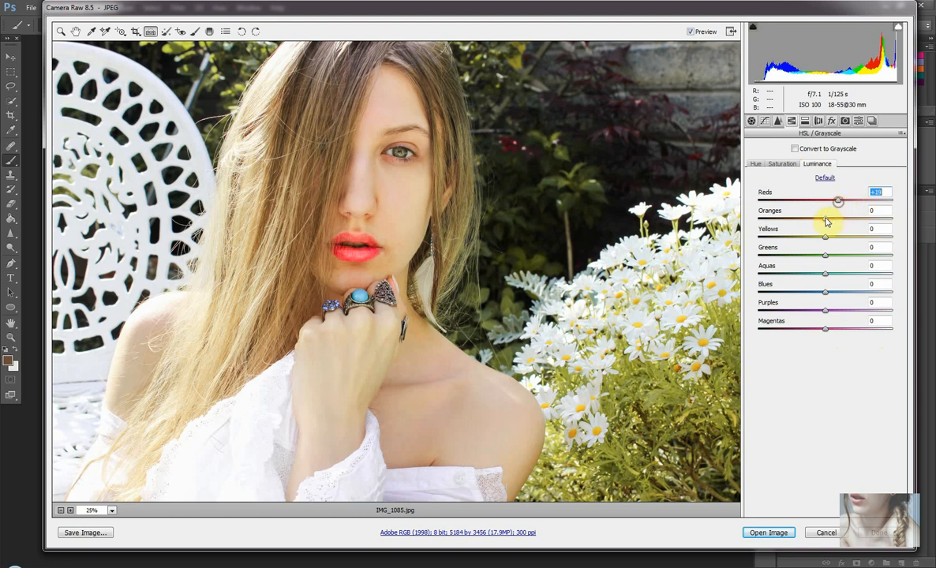
mouse_move(825, 219)
mouse_down()
mouse_move(796, 221)
mouse_move(848, 225)
mouse_move(839, 225)
mouse_up()
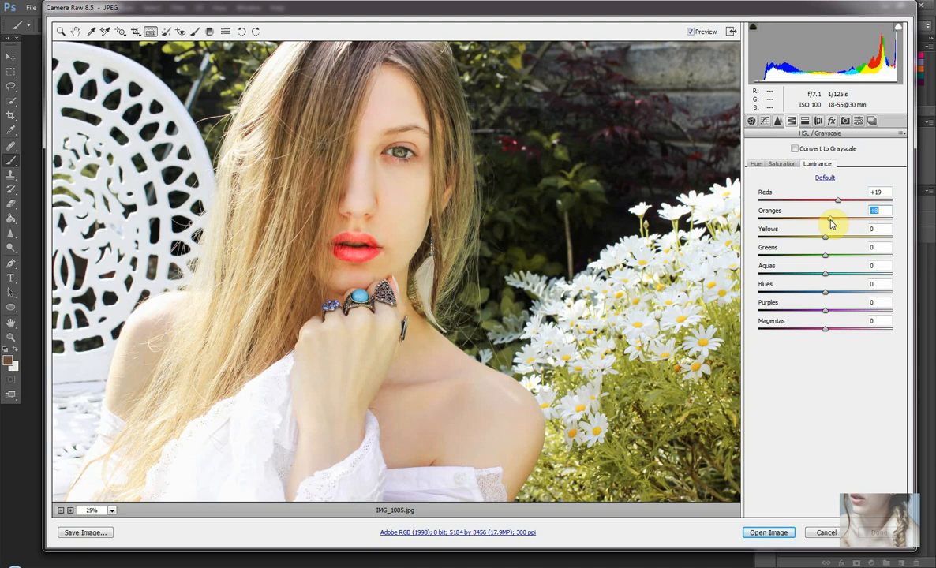
click(702, 34)
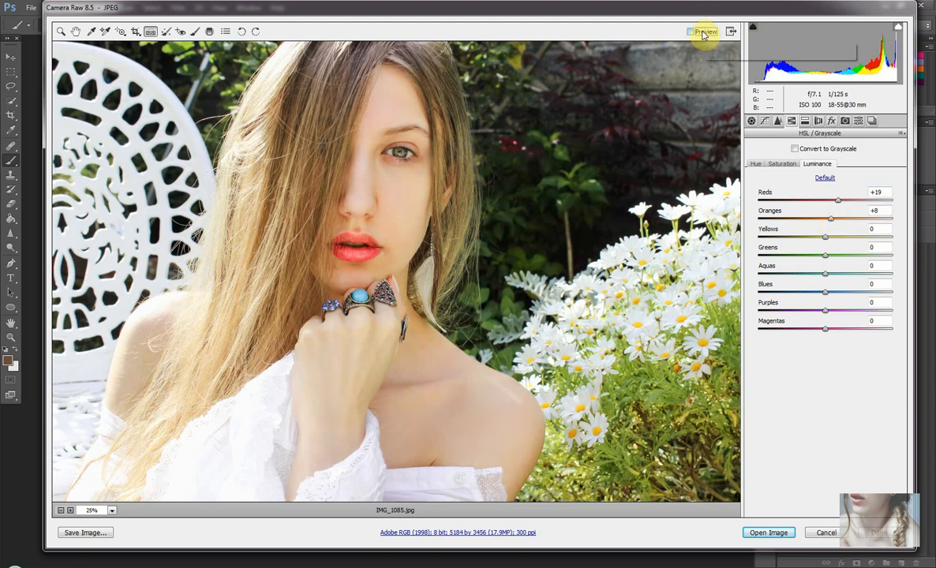
click(702, 33)
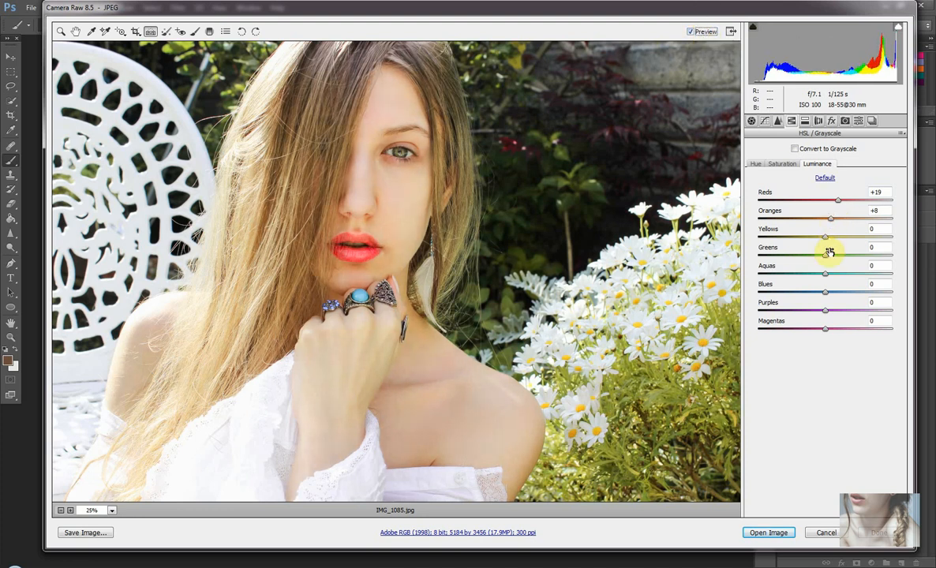
Step: Set luminance for Yellows to +4, Greens -3, Aquas +42, Blues +13, Purples +16 and Magentas -20, and compare with the unadjusted image
mouse_move(827, 239)
mouse_down()
mouse_move(844, 241)
mouse_move(800, 240)
mouse_move(841, 242)
mouse_move(829, 244)
mouse_up()
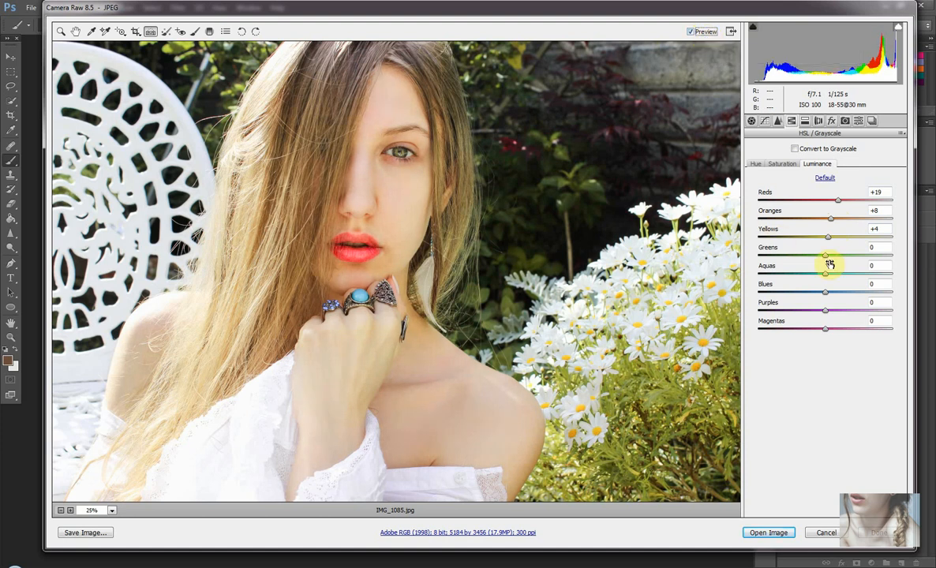
drag(827, 259, 834, 294)
drag(825, 310, 815, 333)
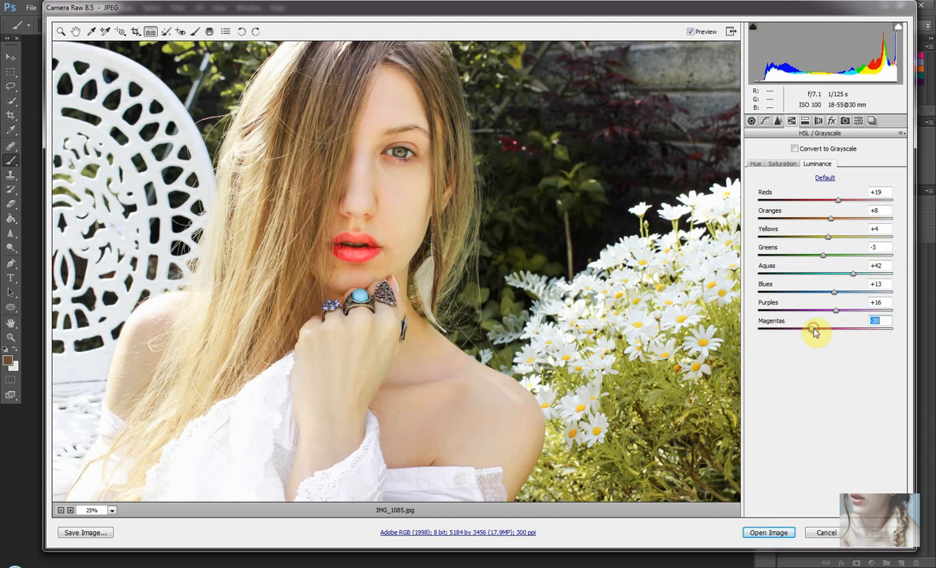
click(704, 33)
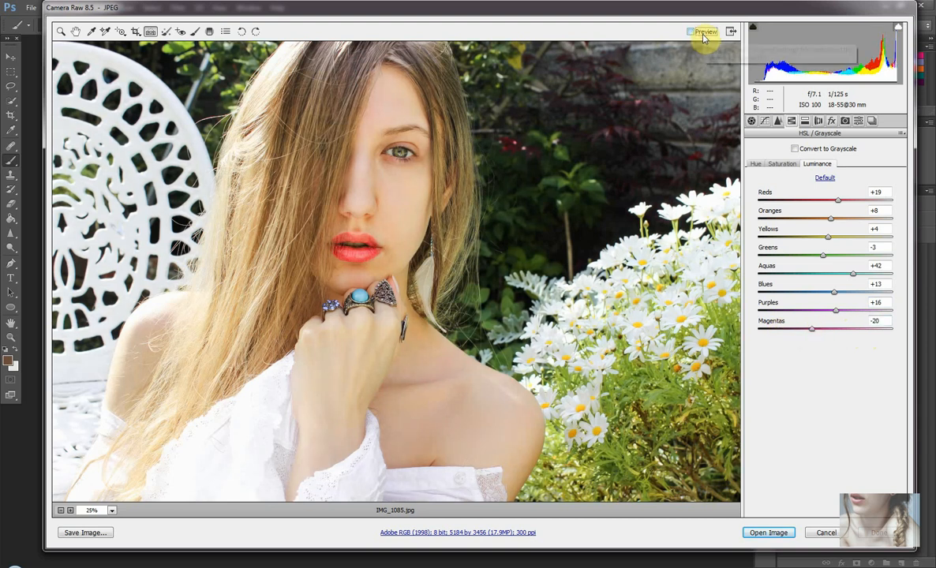
click(704, 35)
Step: Open the adjusted image in Photoshop and stamp a merged copy of all visible layers onto a new layer
click(770, 534)
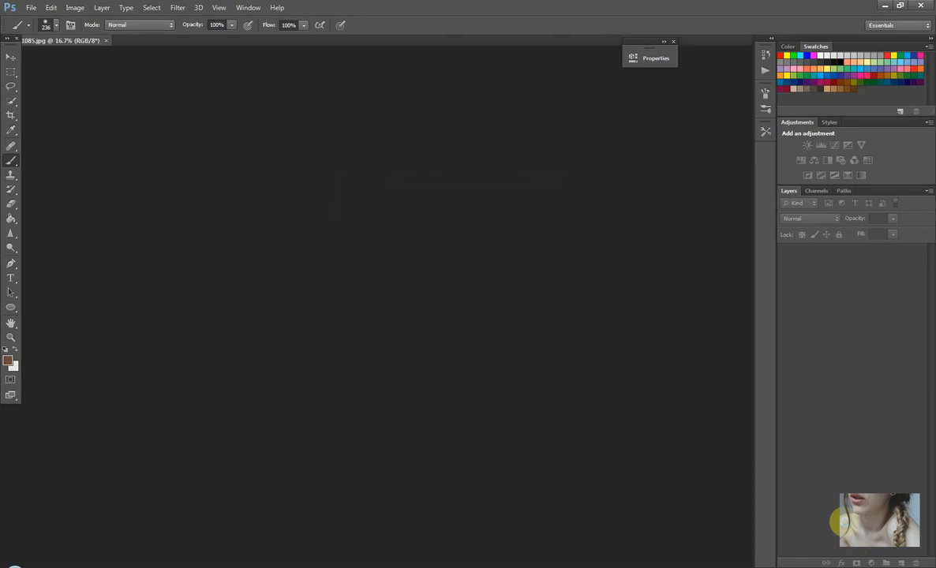
click(901, 563)
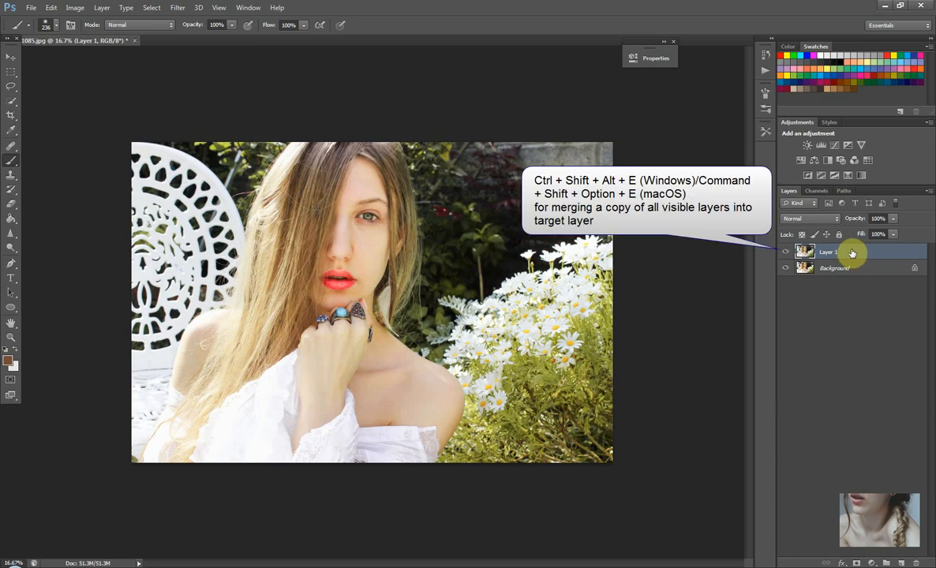
key(ctrl+shift+alt+e)
Step: Open Liquify on the merged layer and plump the woman's lips with the Bloat tool at brush size 150
click(178, 10)
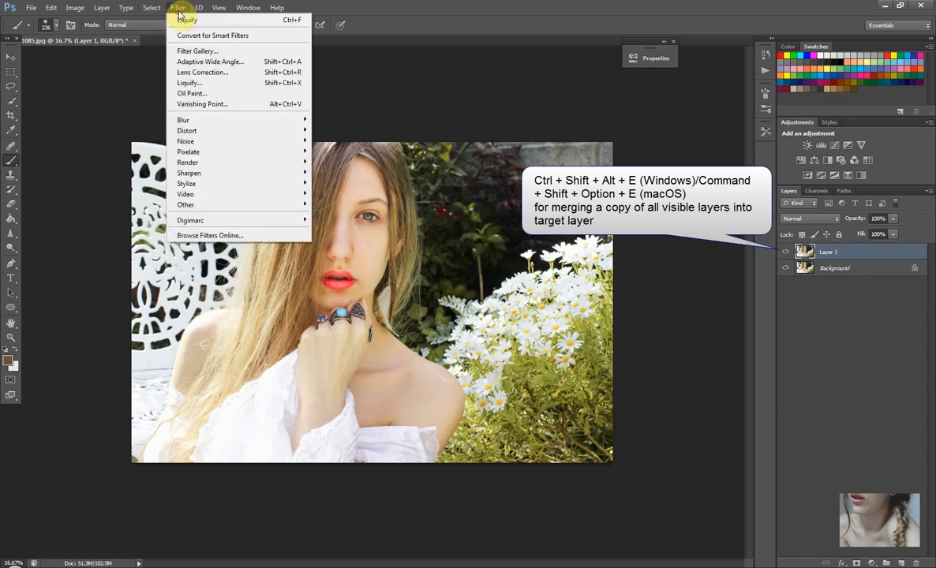
click(199, 83)
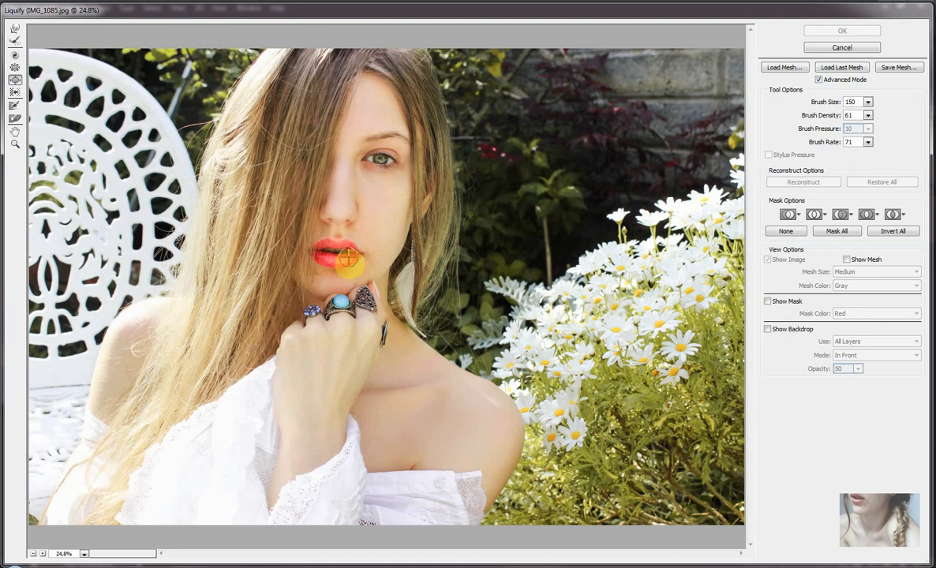
drag(329, 261, 352, 261)
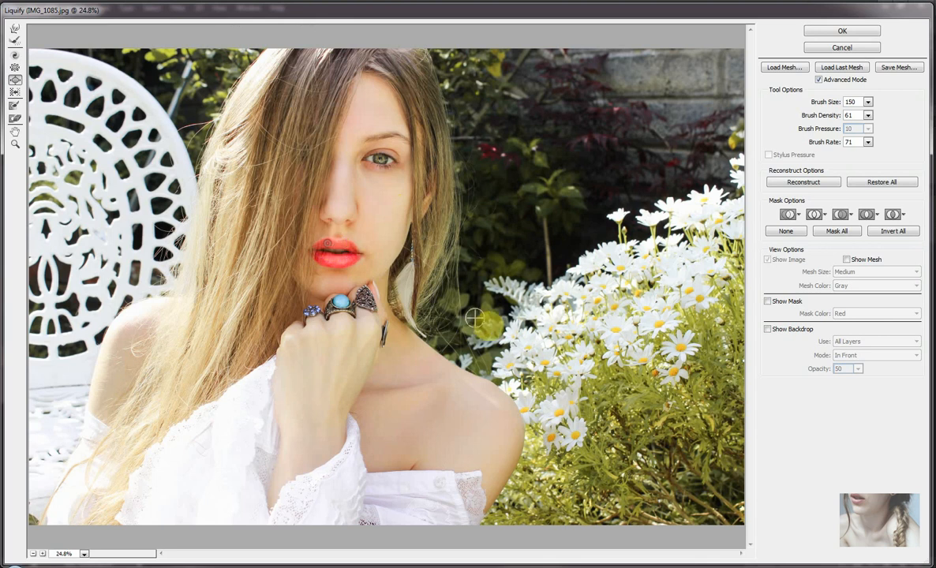
Step: Refine the outline of the woman's hair using the Forward Warp tool at brush size 500, and apply the Liquify changes
click(15, 29)
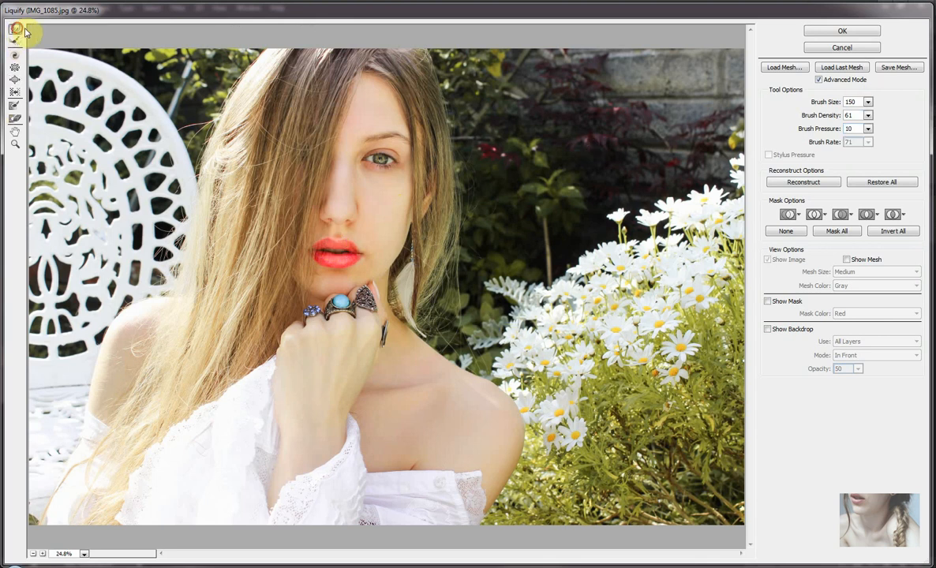
click(861, 103)
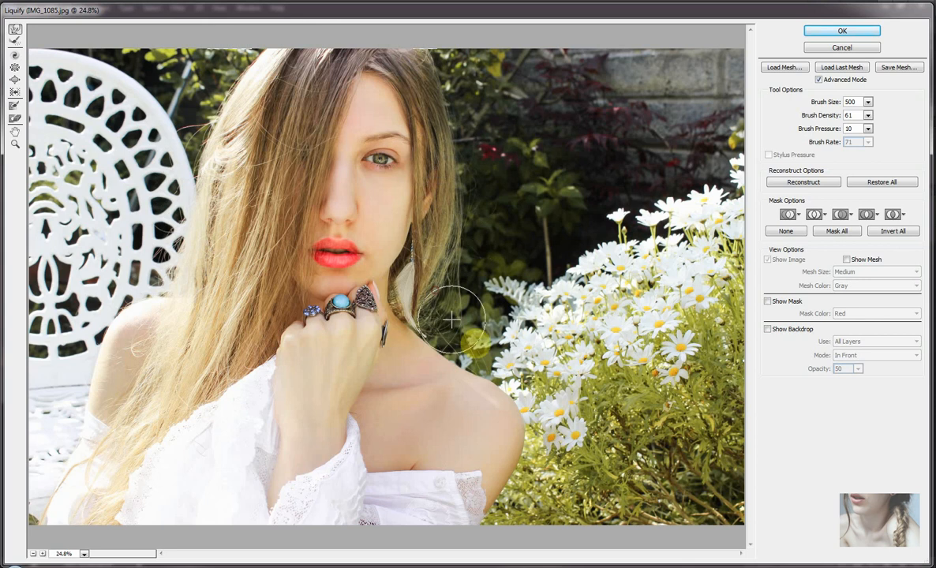
click(837, 31)
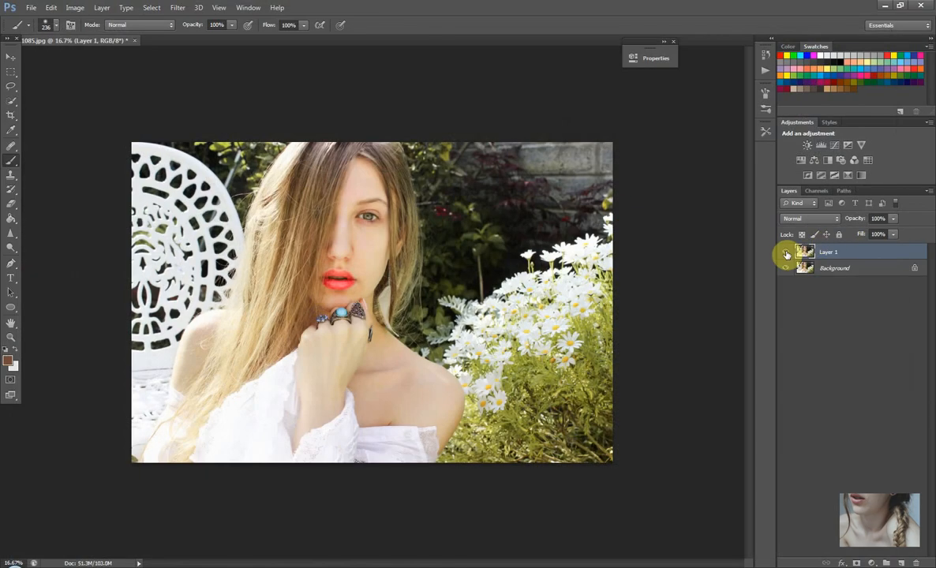
Step: Compare the portrait with and without the liquified Layer 1
click(787, 252)
click(787, 254)
click(787, 254)
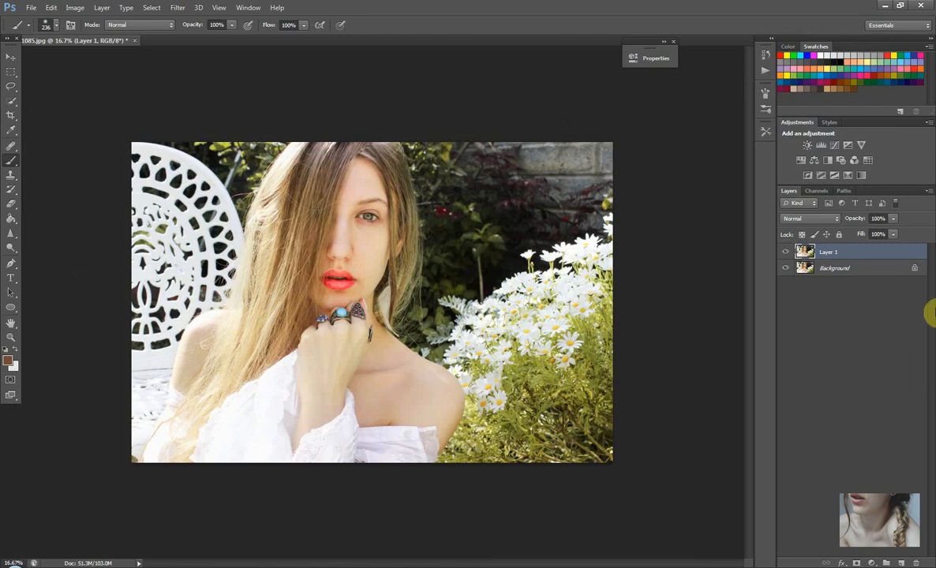
Step: Add a new empty layer above Layer 1 and name it "eyes"
key(ctrl+plus)
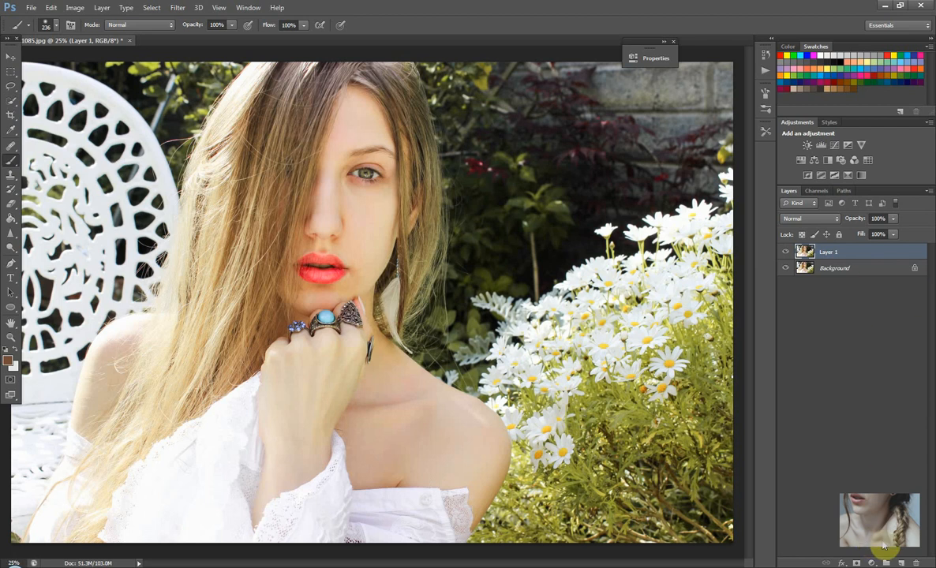
click(902, 564)
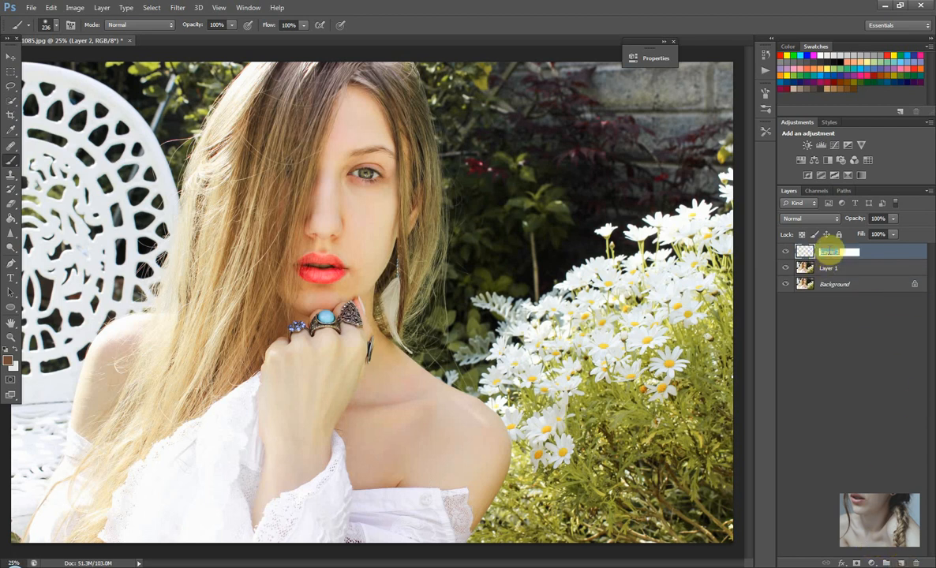
key(Return)
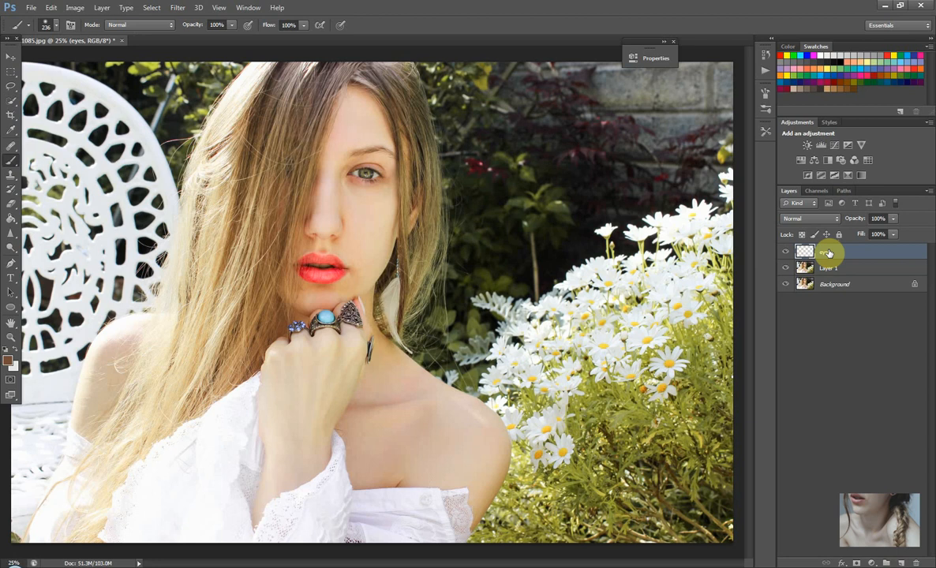
Step: Set the soft round brush size to 82 px to fit the iris of the woman's visible eye
key(ctrl+plus)
key(ctrl+plus)
drag(384, 129, 366, 319)
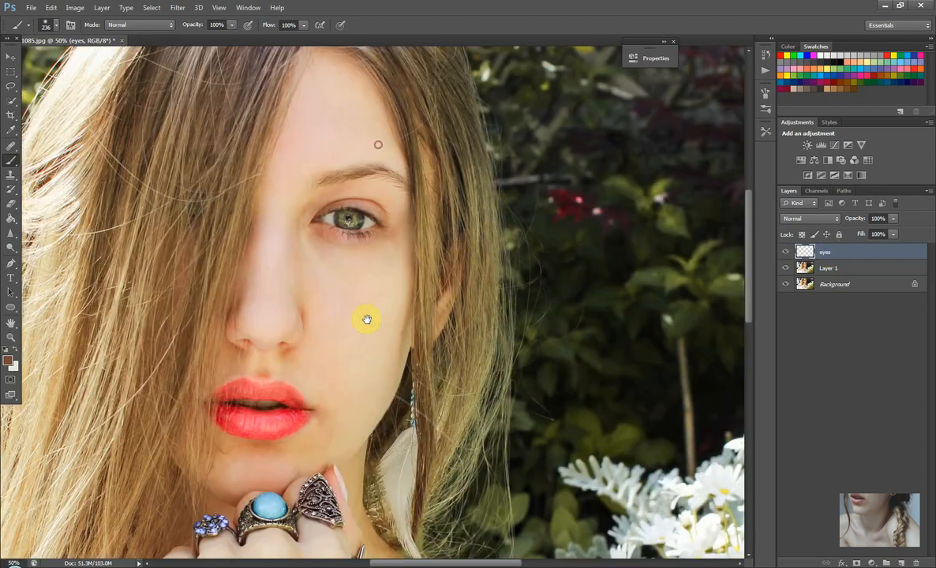
scroll(371, 326, up, 1)
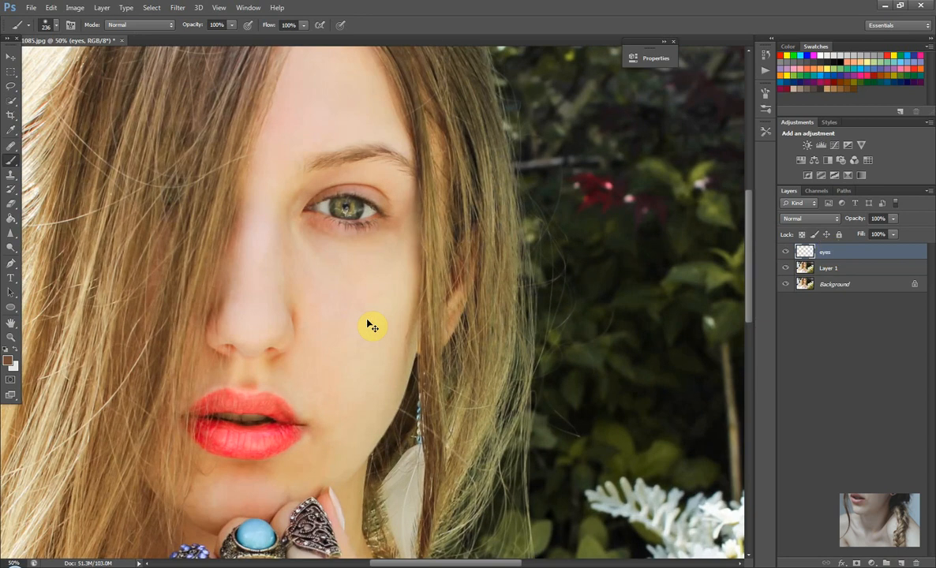
scroll(372, 326, up, 1)
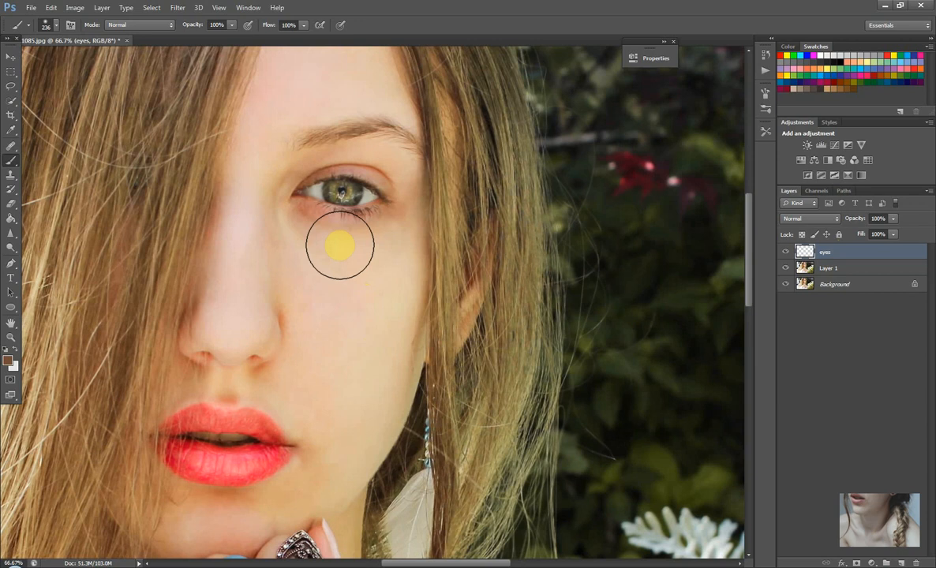
drag(340, 247, 351, 328)
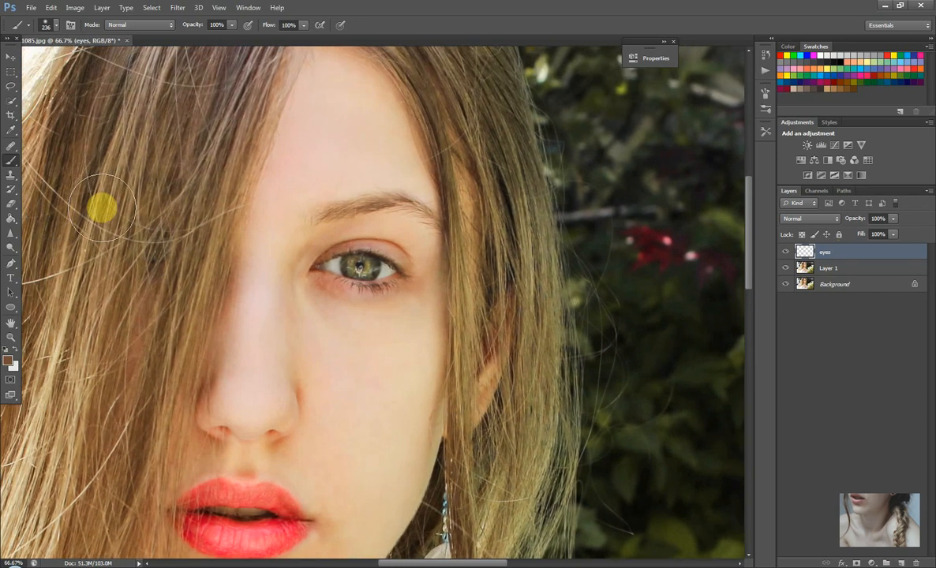
right_click(510, 210)
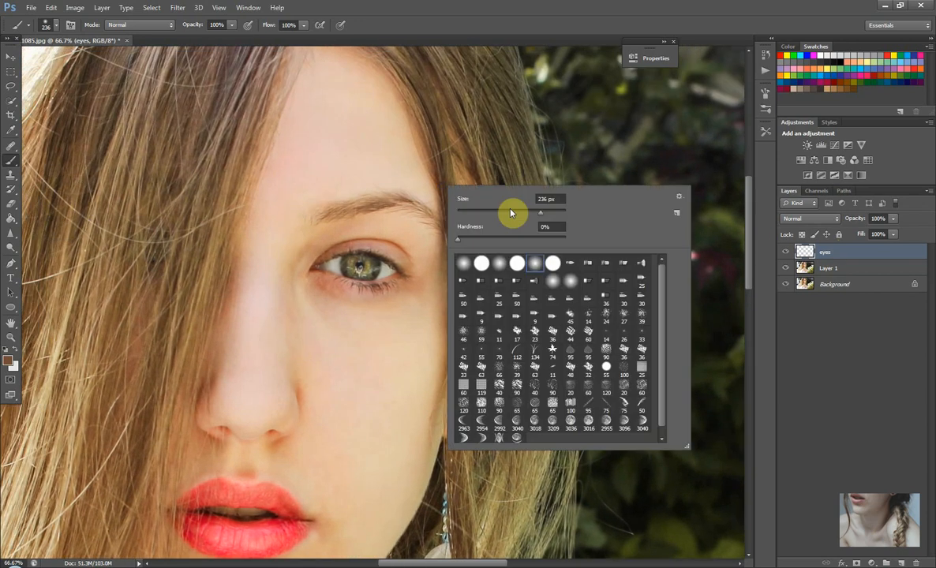
drag(522, 210, 502, 215)
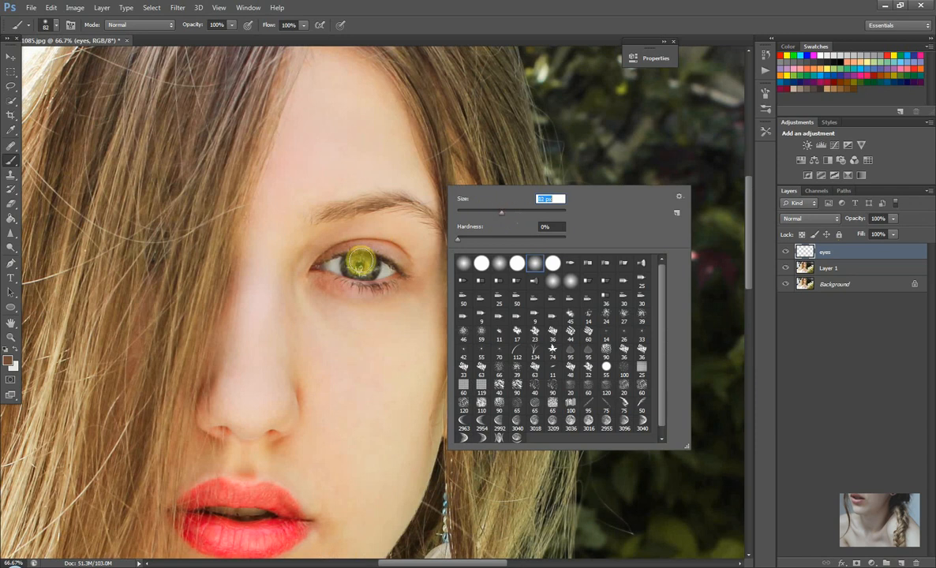
Step: Sample a brown tone from the woman's iris as the foreground color and ready the Brush tool for painting the eye
click(9, 360)
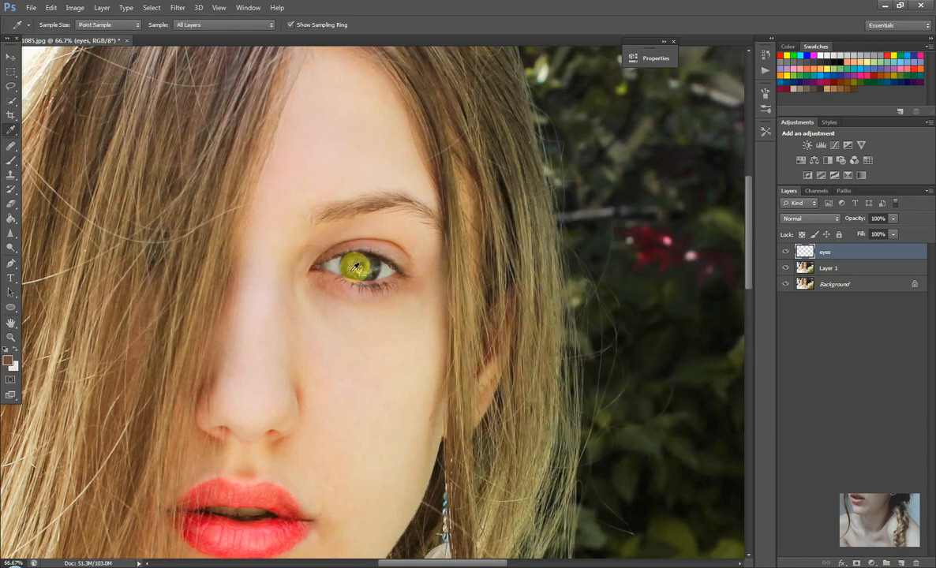
key(b)
key(ctrl+plus)
key(ctrl+plus)
key(ctrl+plus)
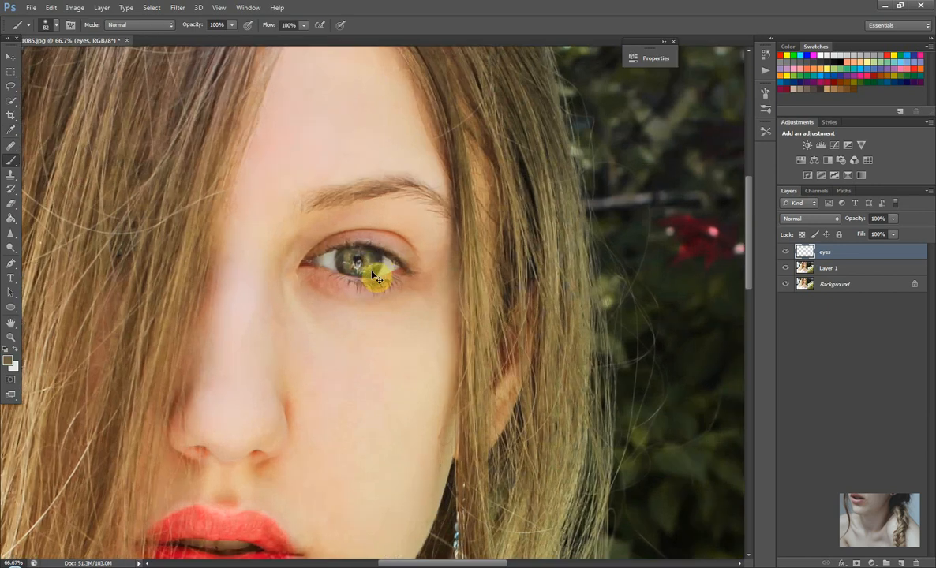
Step: Brush the sampled color over the woman's iris with a 49 px soft brush at 10% opacity
key(ctrl+minus)
key(ctrl+minus)
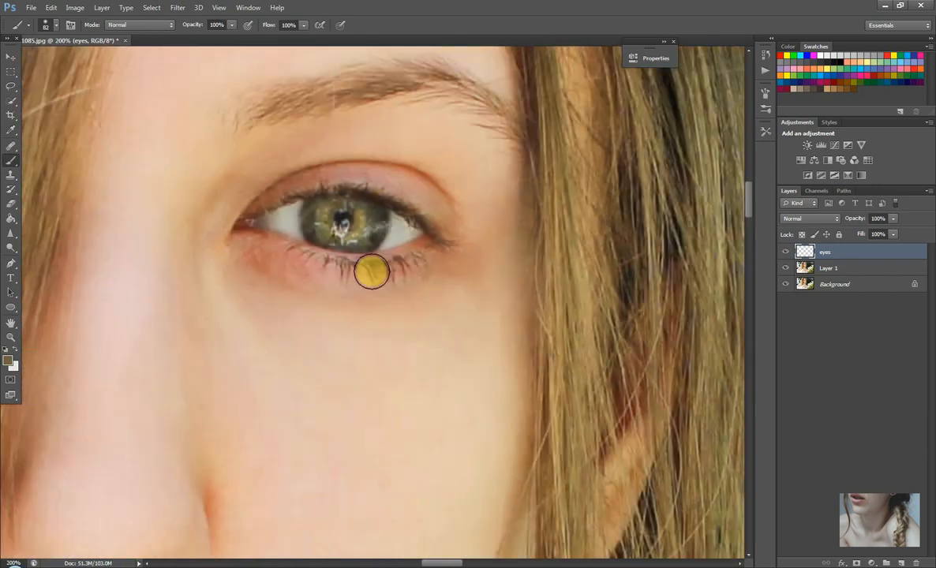
right_click(410, 272)
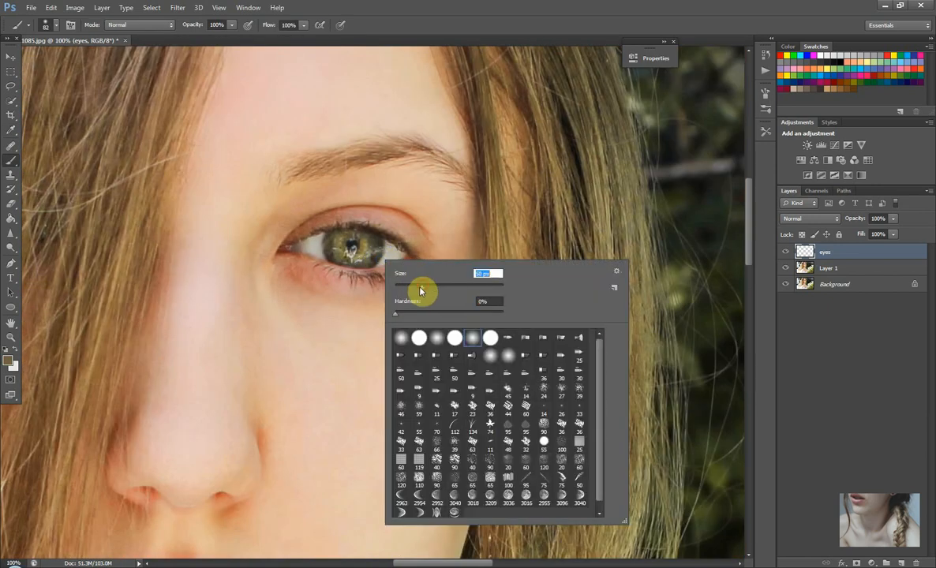
drag(420, 288, 419, 288)
click(232, 25)
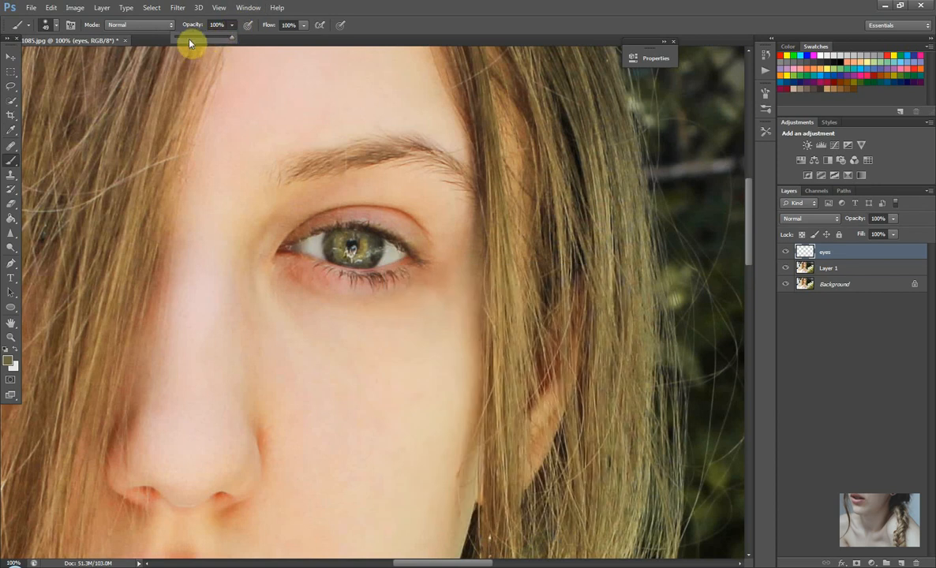
drag(182, 40, 180, 38)
drag(340, 240, 369, 241)
Step: Compare the eye with and without the painted eyes layer
click(786, 254)
click(787, 254)
click(787, 255)
click(787, 255)
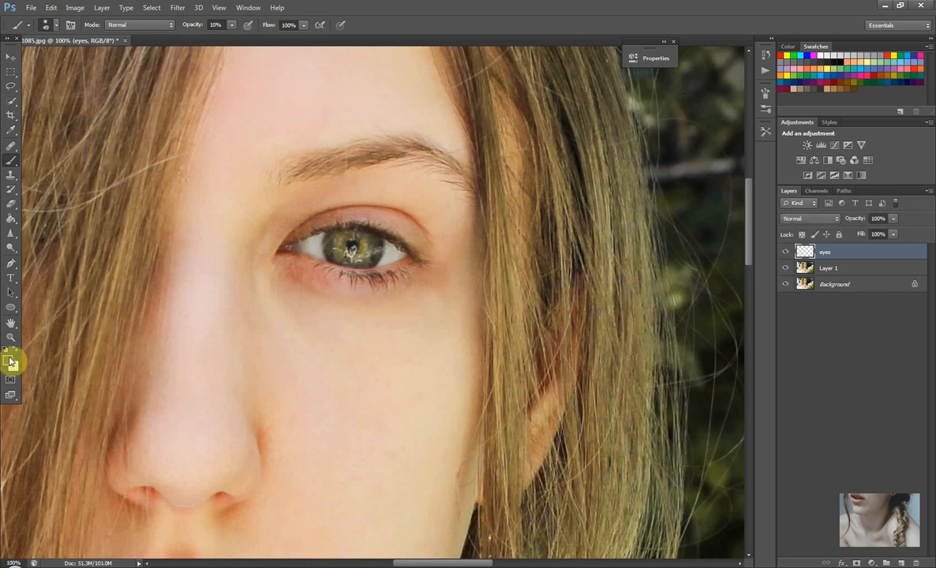
Step: Swap to the near-white background color and lighten the iris, reducing the brush to 4% opacity and 33 px
click(15, 350)
drag(340, 244, 367, 248)
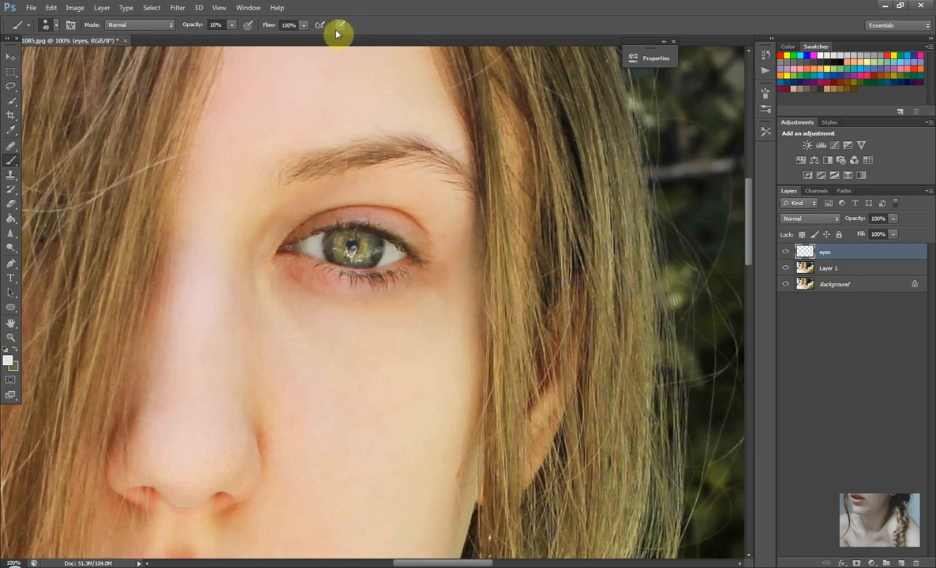
click(189, 25)
drag(187, 25, 166, 25)
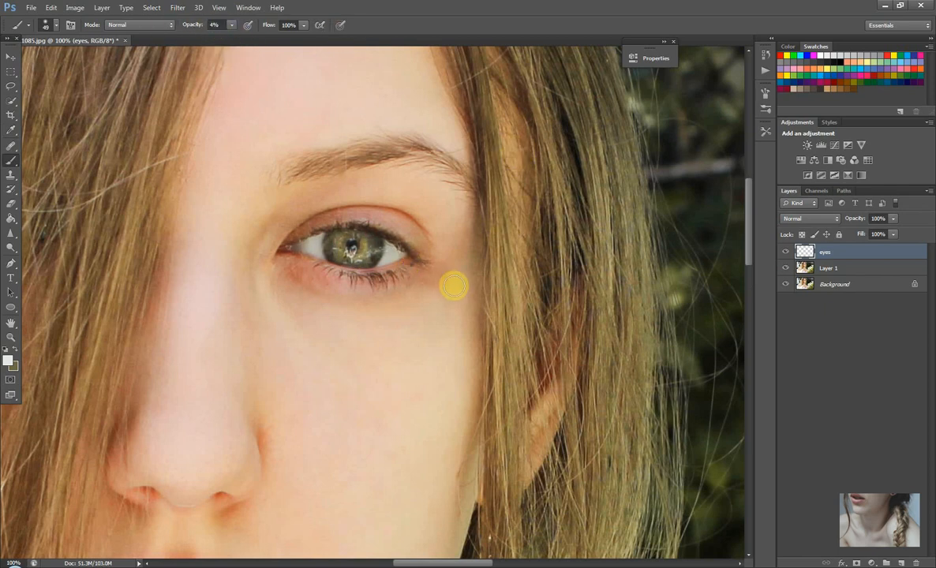
right_click(428, 271)
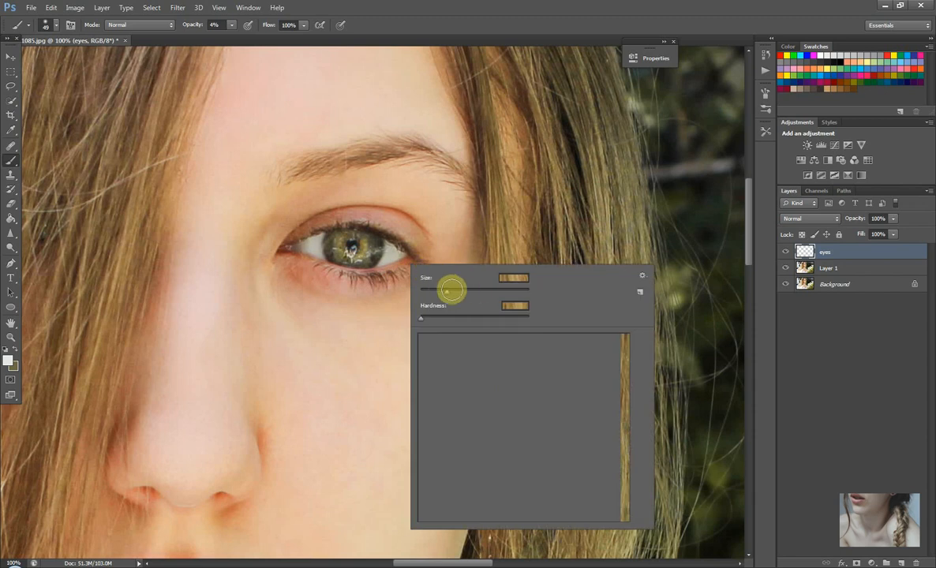
key(Escape)
right_click(363, 251)
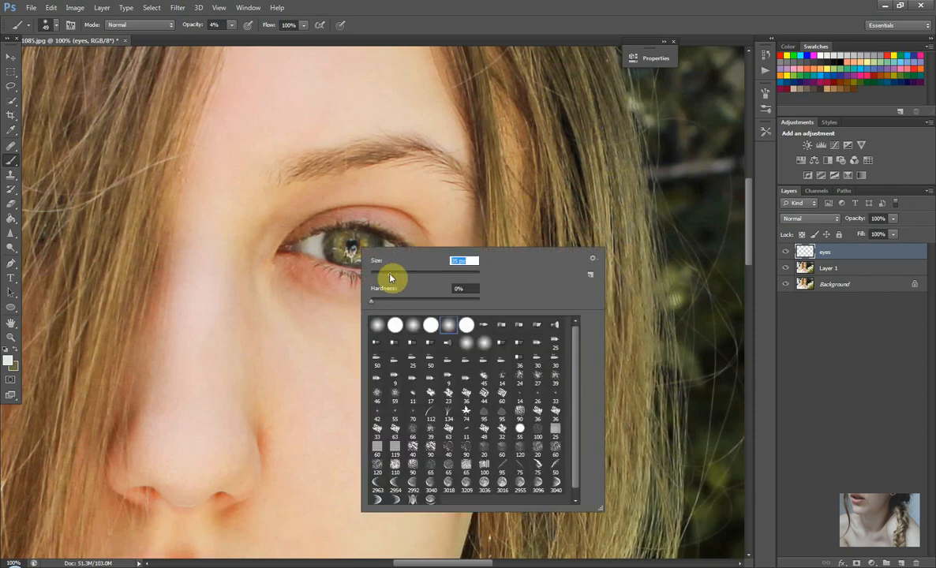
key(Escape)
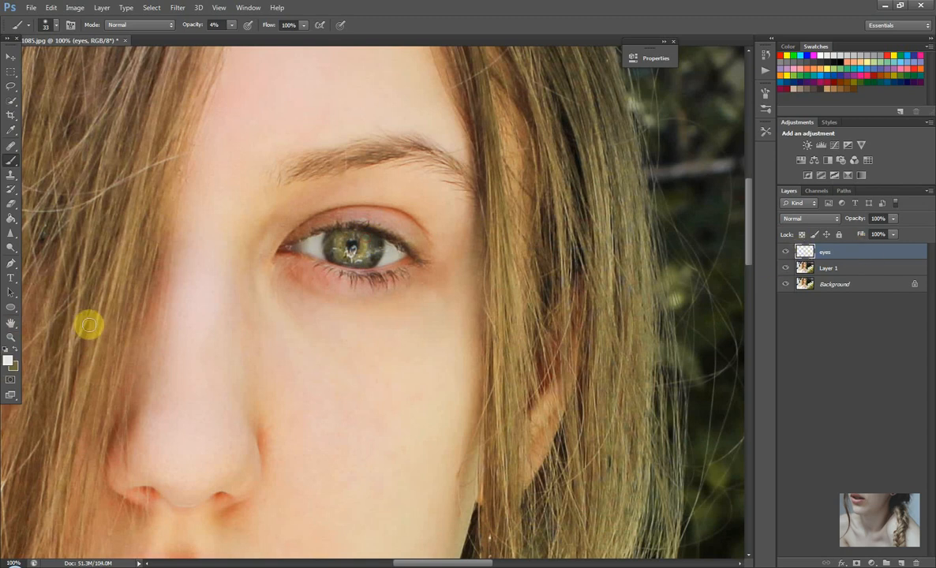
Step: Sample a dark olive tone from the iris and brush it over the iris at 4% opacity
alt+click(371, 242)
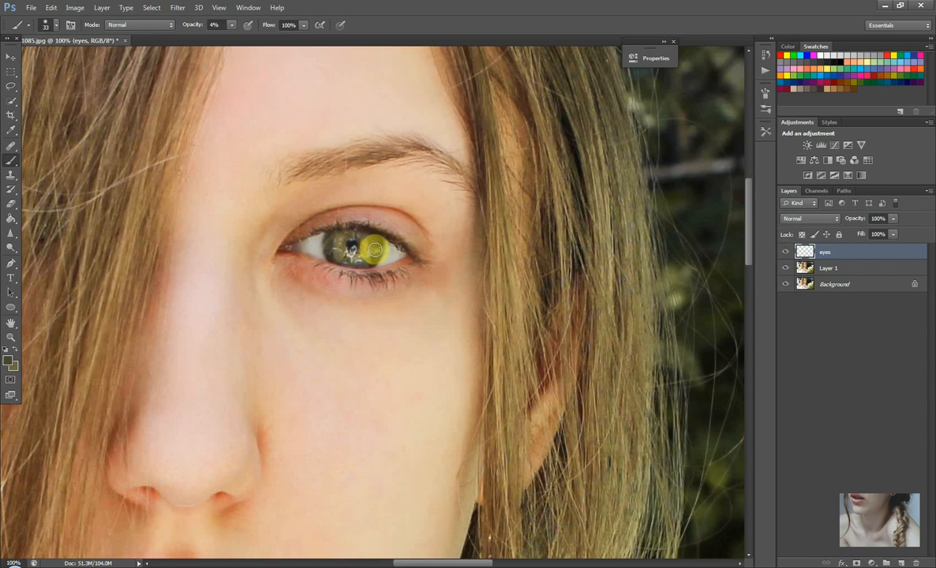
mouse_move(375, 251)
mouse_down()
mouse_move(373, 259)
mouse_move(331, 243)
mouse_move(334, 257)
mouse_up()
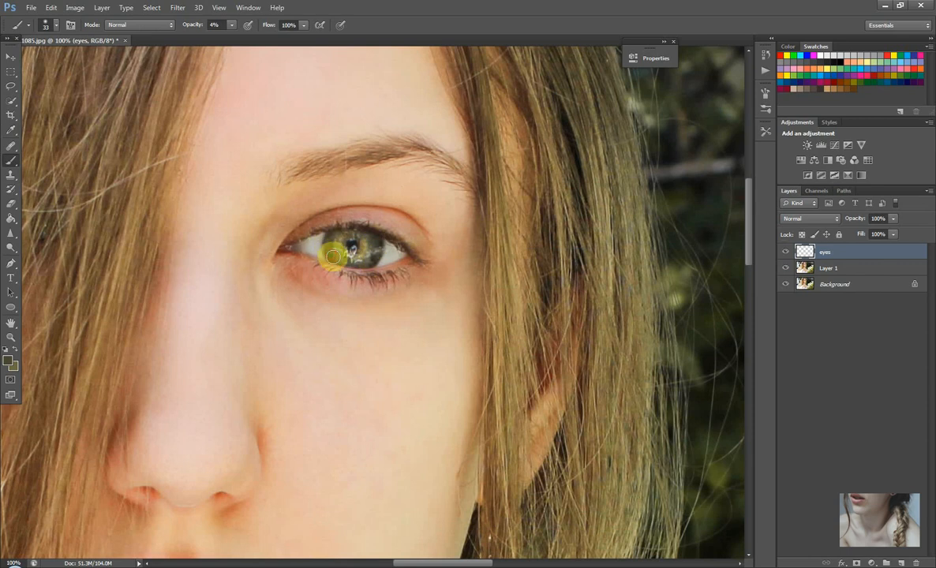
key(ctrl+minus)
key(ctrl+minus)
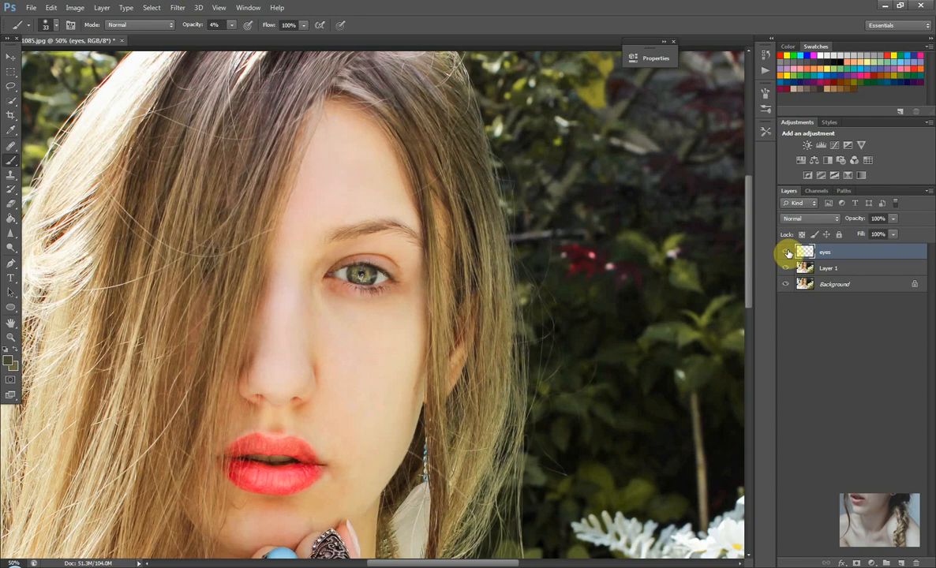
Step: Reduce the brush size to 14 px and choose a darker olive-brown foreground color for shading the iris
key(ctrl+plus)
key(ctrl+plus)
key(ctrl+plus)
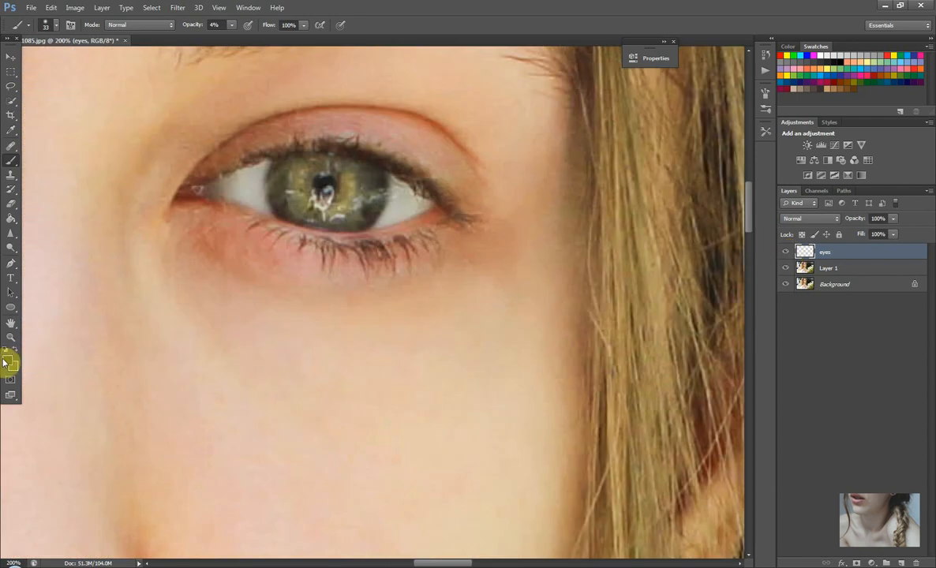
right_click(294, 278)
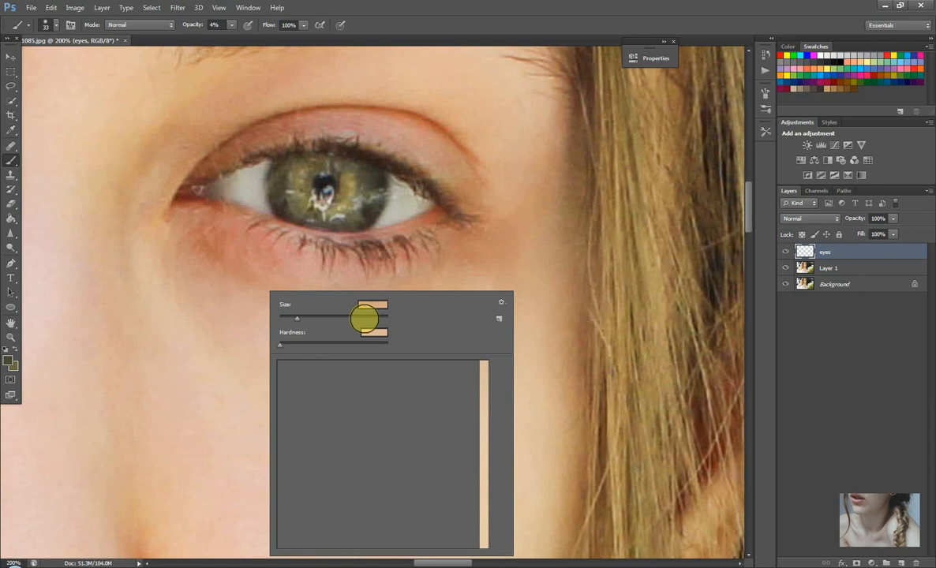
click(10, 364)
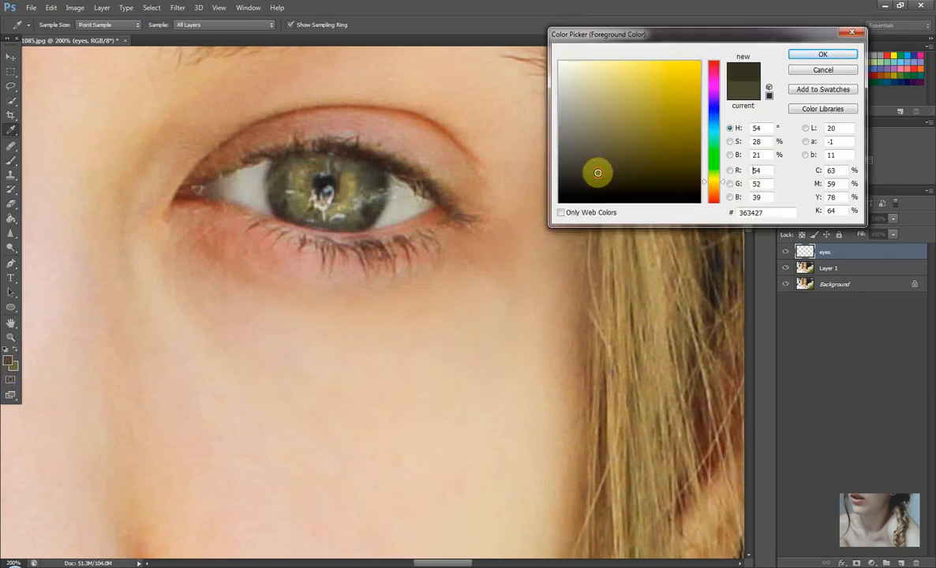
click(599, 171)
click(804, 53)
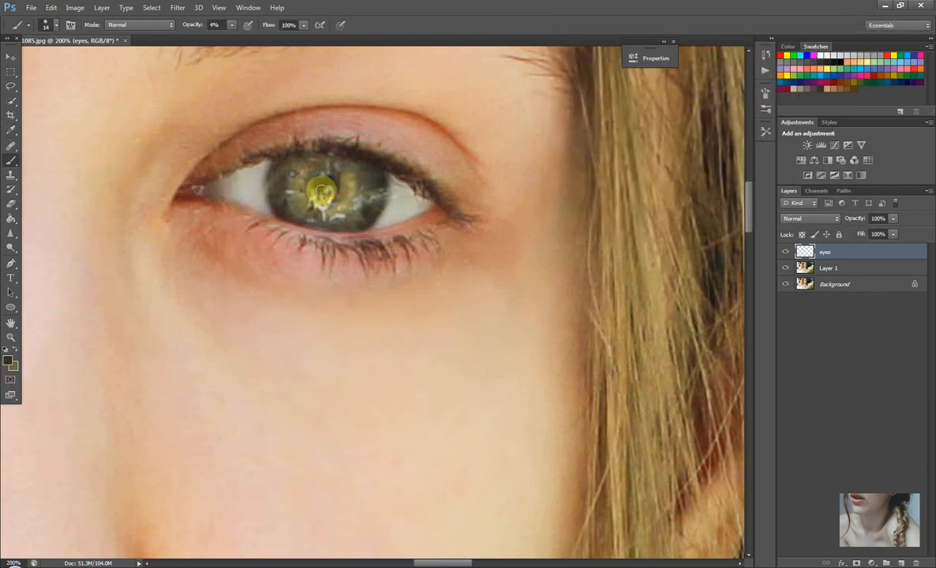
Step: Darken the outer rim of the iris with a 10 px soft brush at 4% opacity
right_click(302, 177)
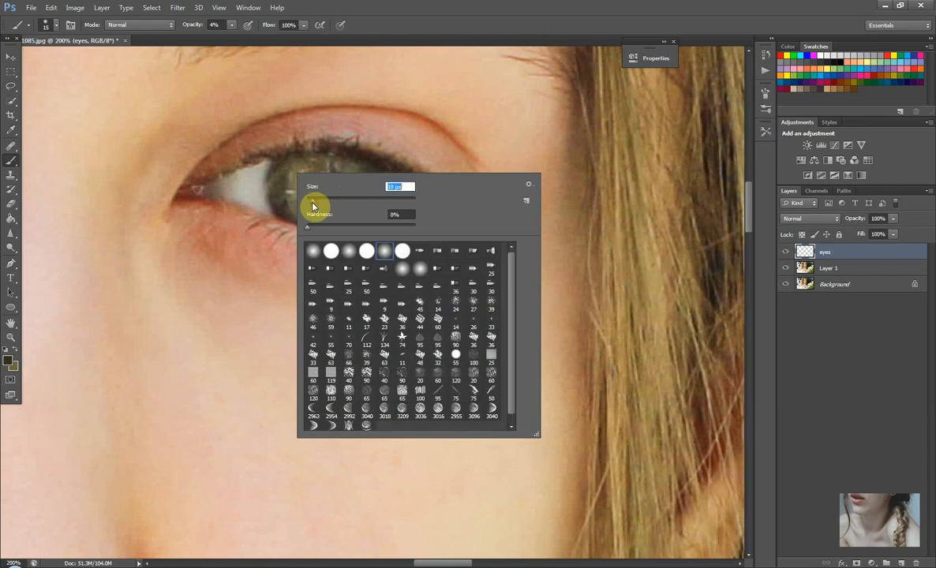
click(271, 166)
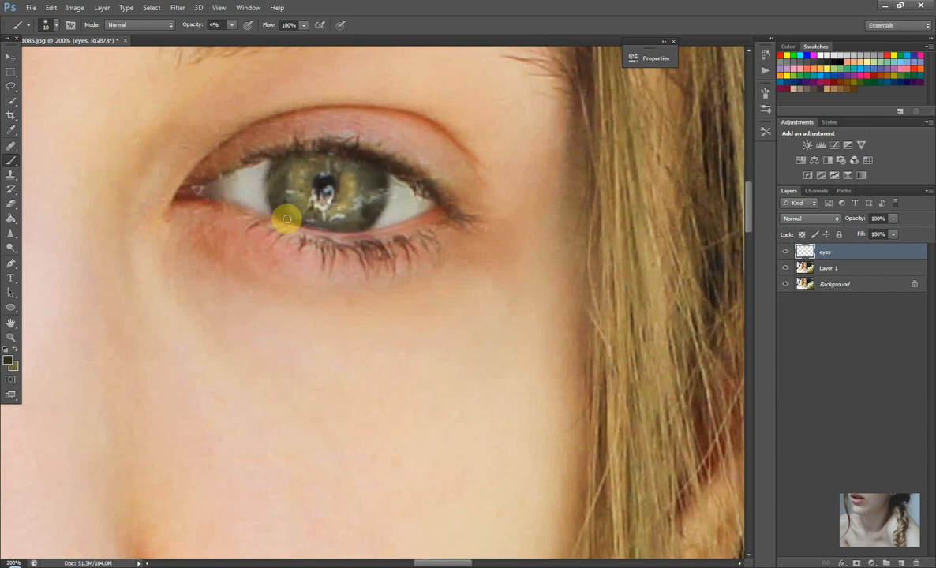
key(ctrl+minus)
key(ctrl+minus)
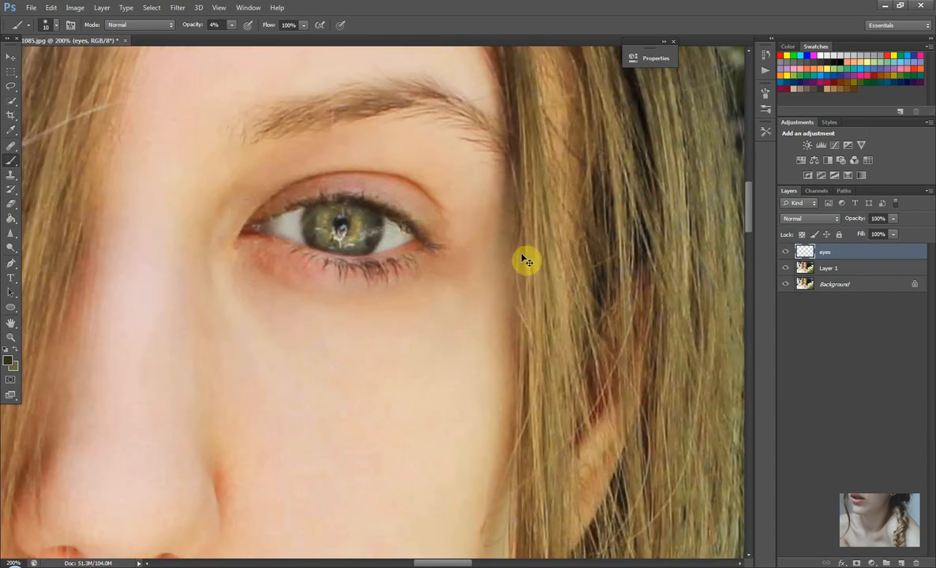
drag(384, 330, 422, 223)
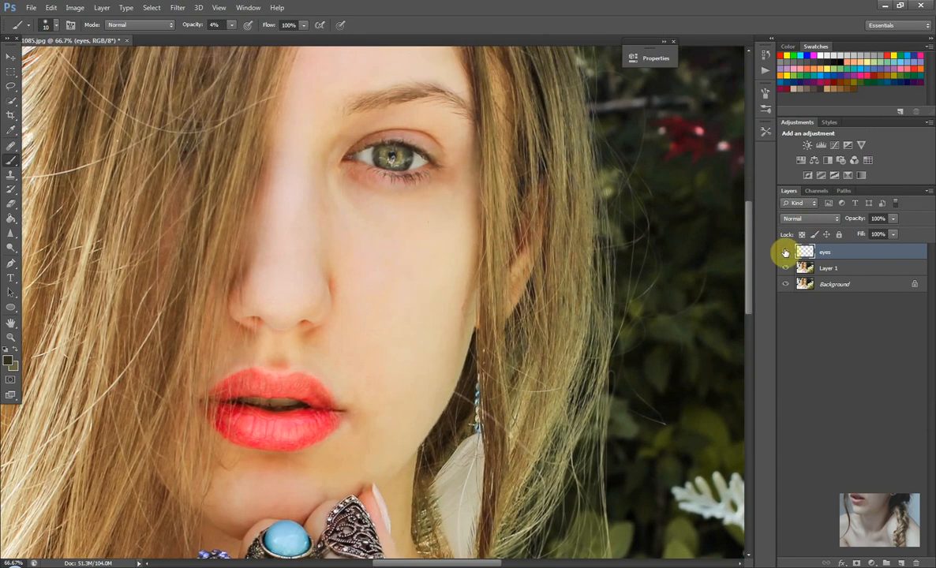
key(ctrl+minus)
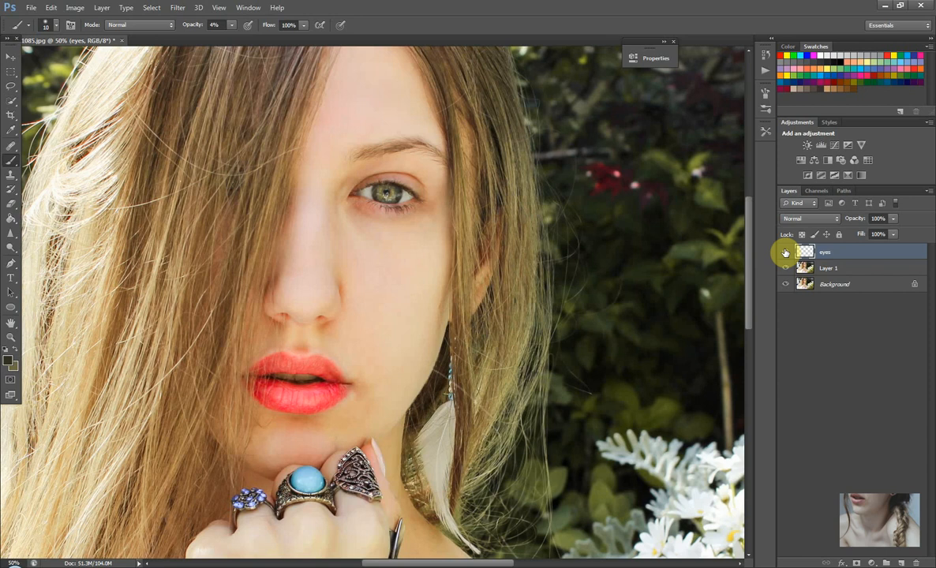
Step: Sharpen the iris on the eyes layer using the Sharpen tool at 88 px and 40% strength, and compare the layer's effect
click(10, 233)
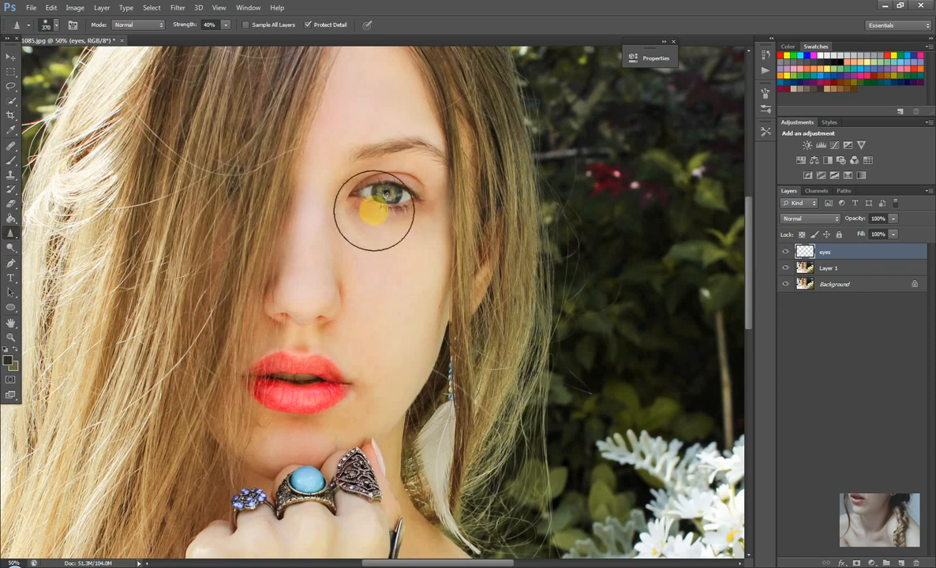
right_click(442, 205)
key(Escape)
right_click(412, 202)
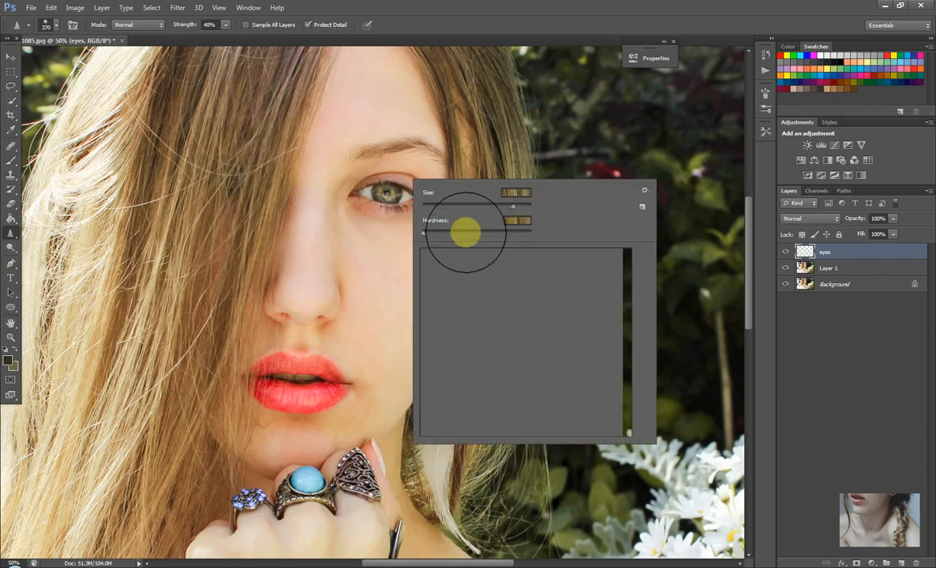
click(470, 206)
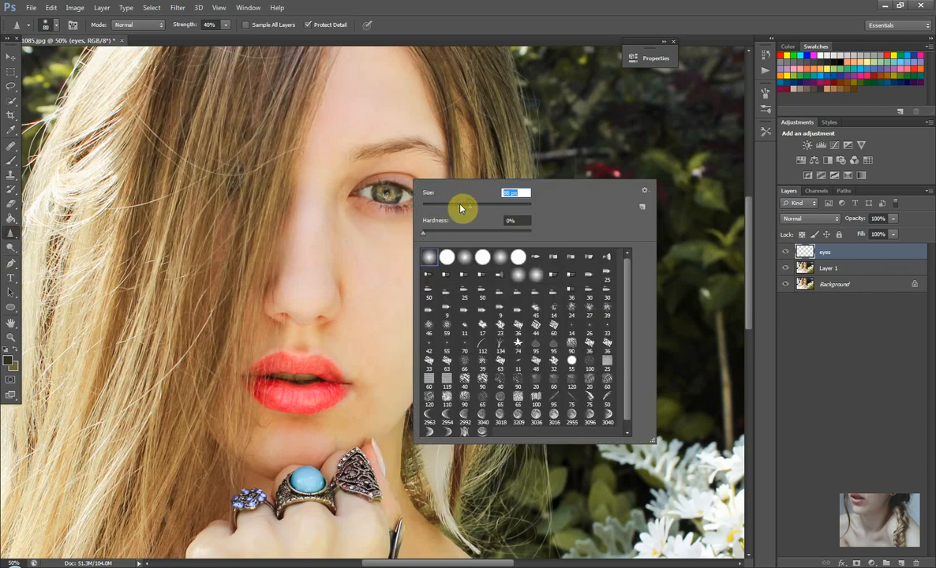
click(389, 196)
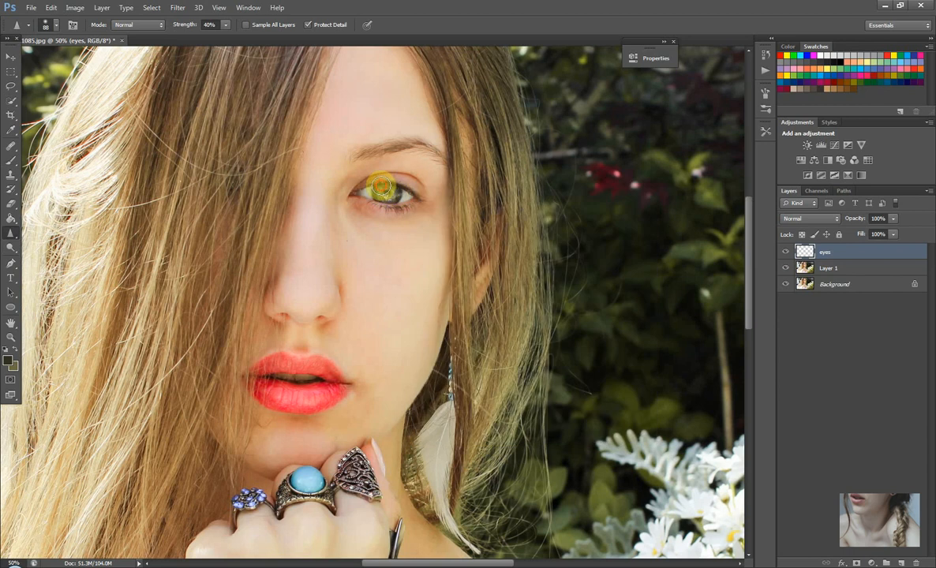
mouse_move(382, 185)
mouse_down()
mouse_move(410, 200)
mouse_move(367, 195)
mouse_up()
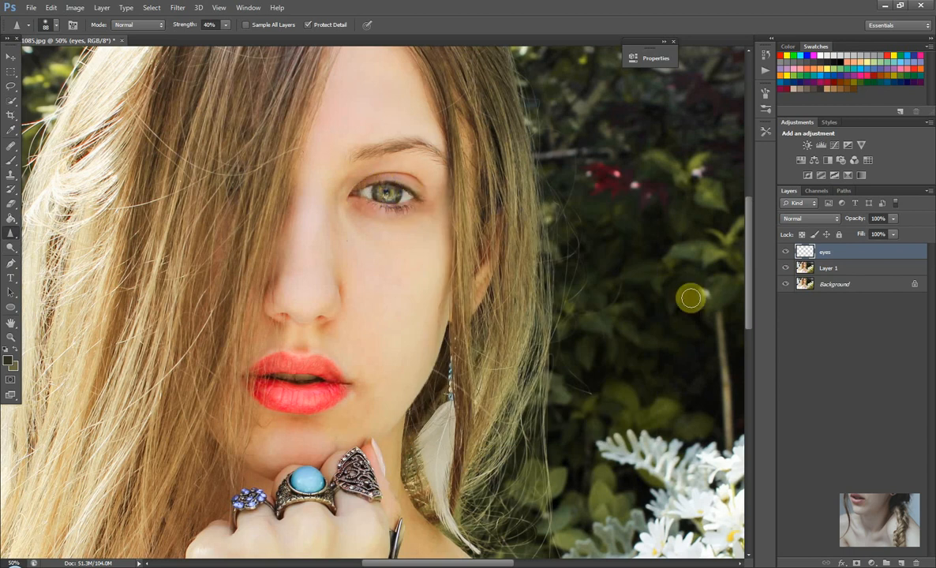
click(786, 252)
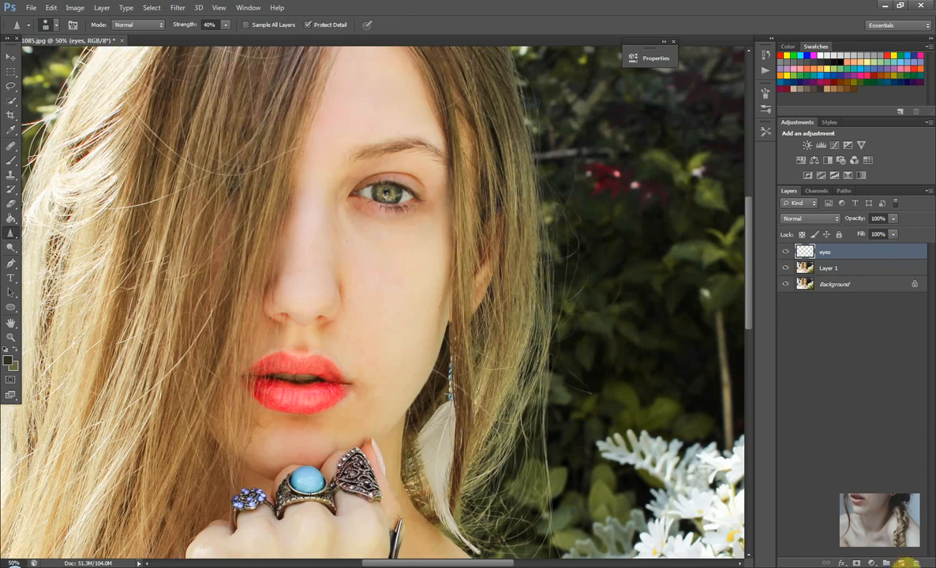
Step: Add a new empty layer named "lips" above the eyes layer and sample pink from the lower lip as the foreground color
click(902, 563)
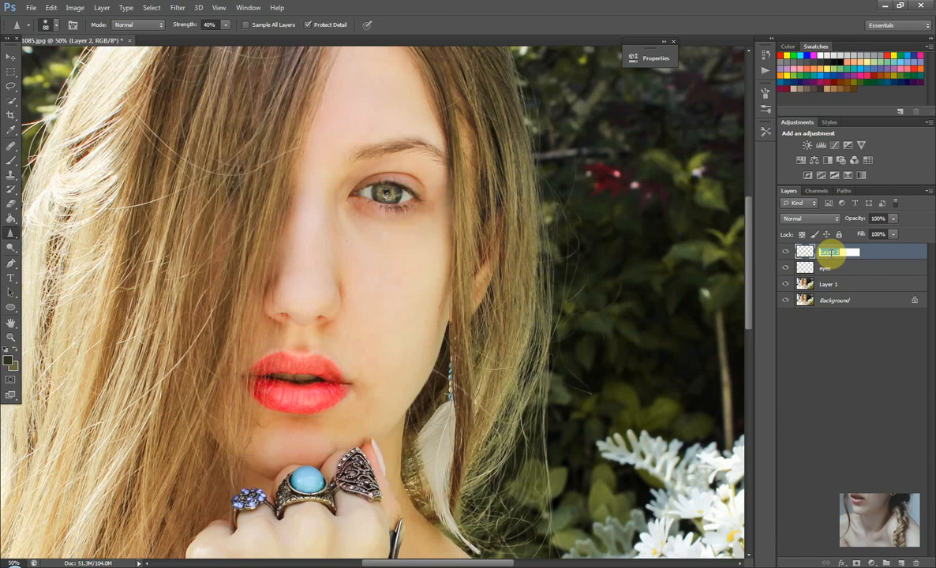
key(Return)
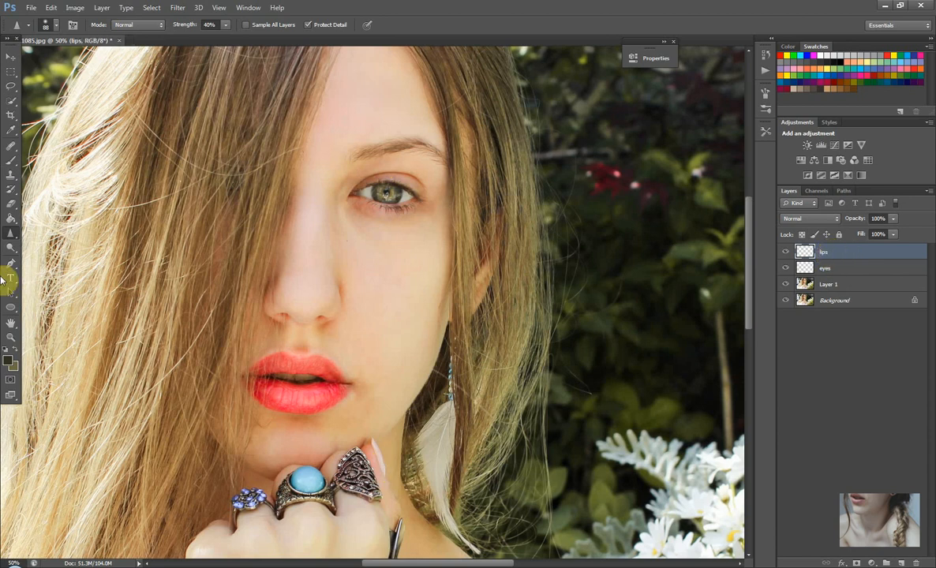
key(i)
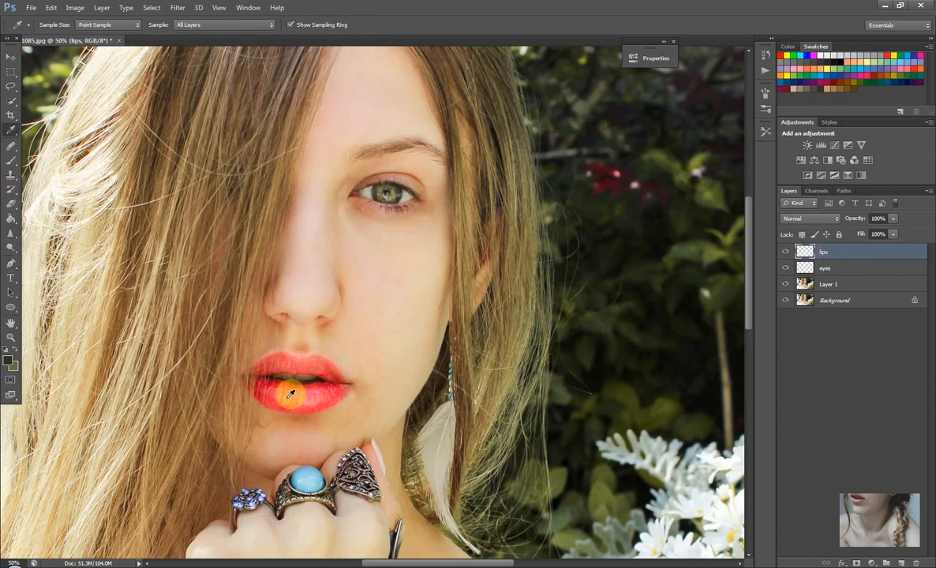
click(289, 395)
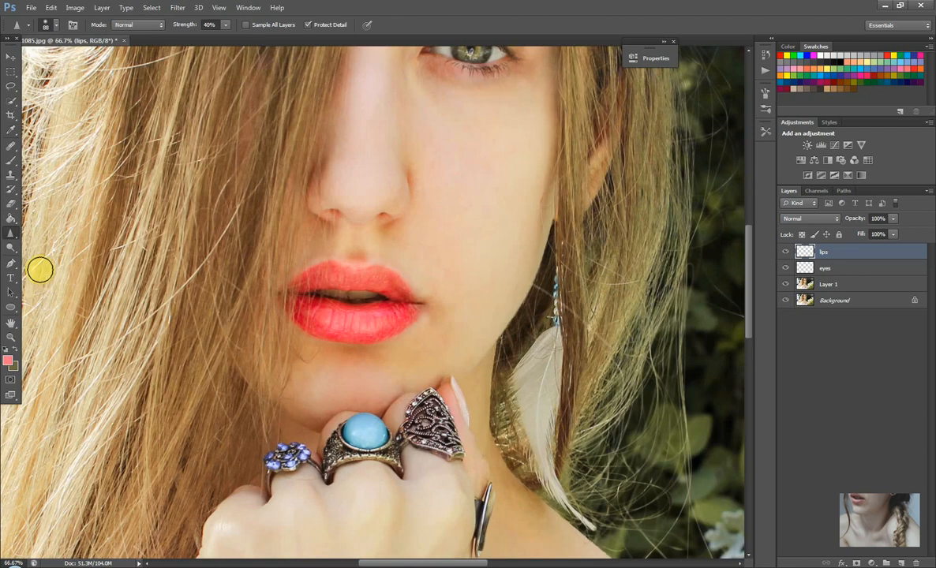
Step: Brush the sampled pink over the lower lip with a 62 px soft brush at 4% opacity
click(10, 161)
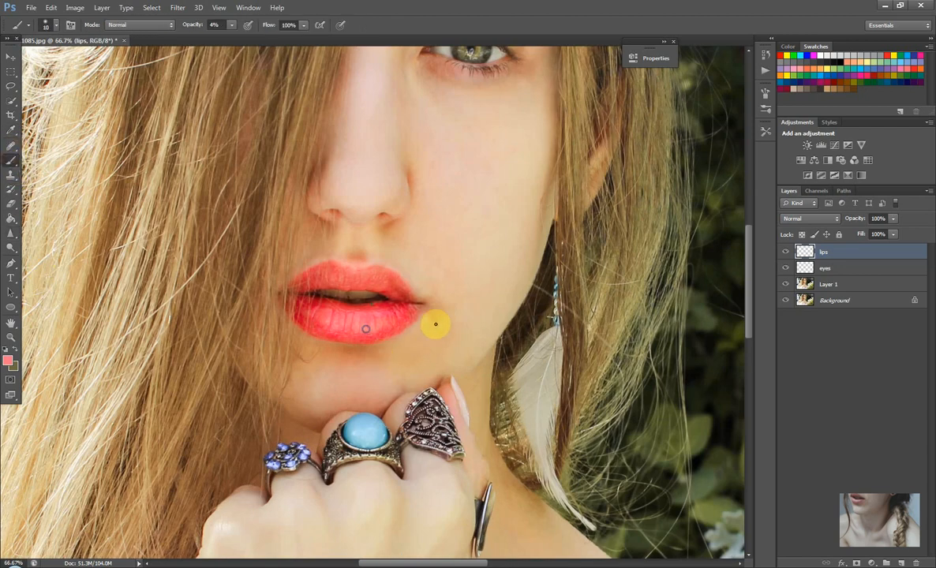
right_click(362, 278)
click(447, 331)
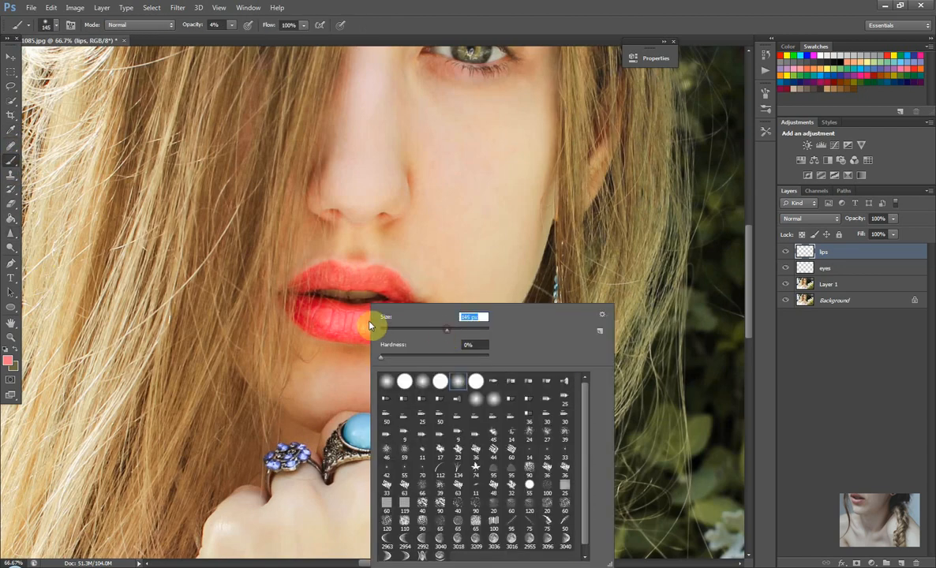
click(415, 330)
click(329, 318)
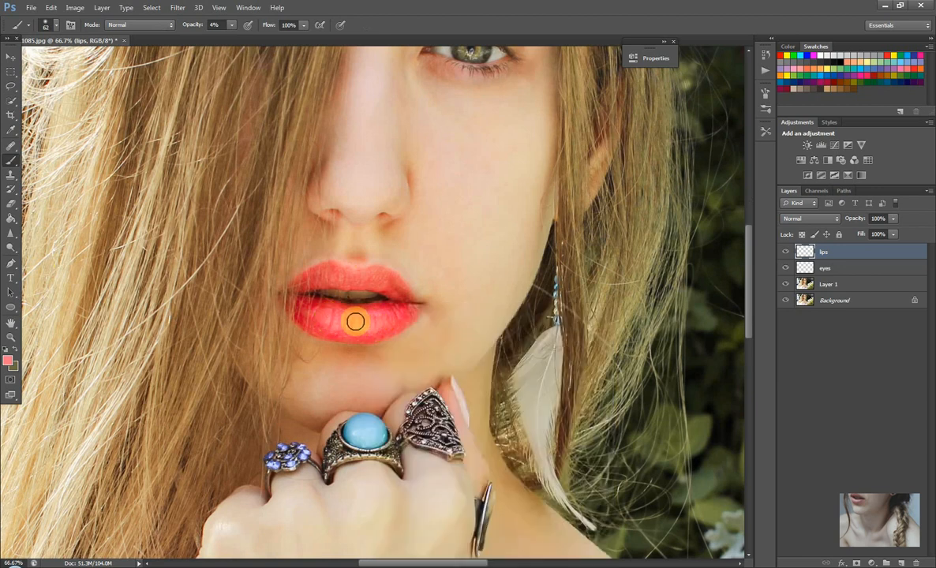
Step: Adjust the pink foreground color and brush it over the lower and upper lips with the 62 px brush at 4% opacity
click(11, 361)
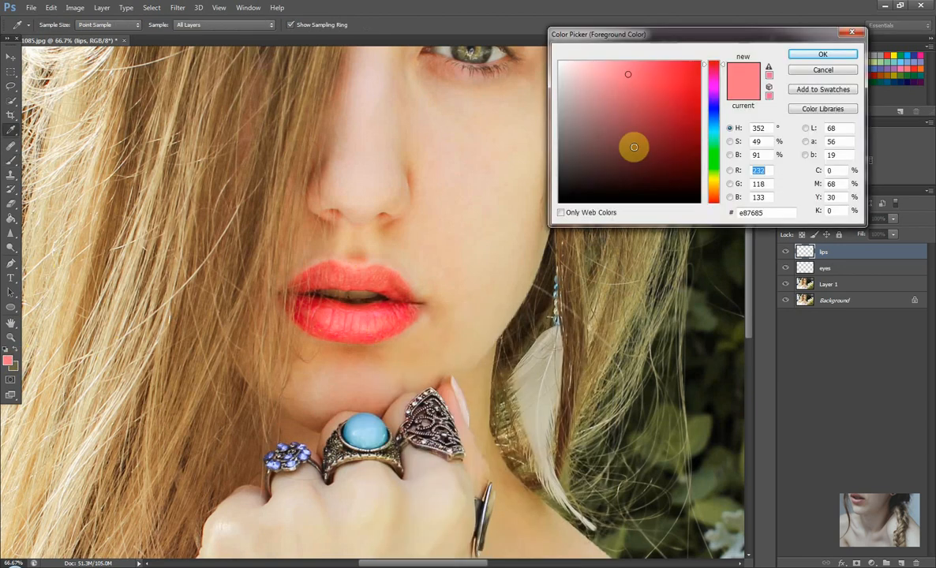
click(815, 55)
mouse_move(324, 314)
mouse_down()
mouse_move(384, 316)
mouse_move(334, 322)
mouse_move(399, 318)
mouse_move(341, 326)
mouse_move(380, 328)
mouse_move(345, 334)
mouse_move(364, 338)
mouse_move(402, 325)
mouse_up()
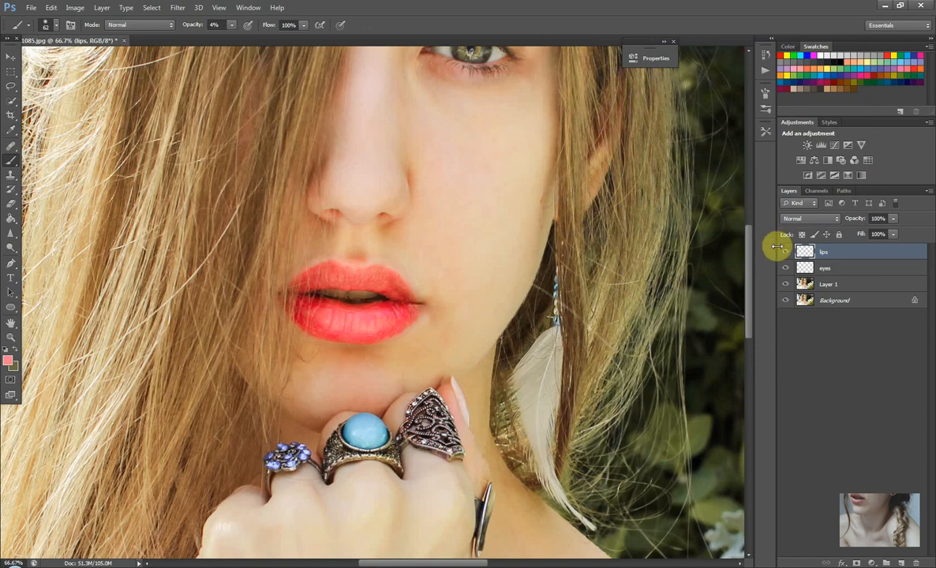
mouse_move(308, 304)
mouse_down()
mouse_move(345, 337)
mouse_move(410, 315)
mouse_move(294, 311)
mouse_move(312, 323)
mouse_move(322, 271)
mouse_move(345, 273)
mouse_move(349, 283)
mouse_move(383, 278)
mouse_move(399, 291)
mouse_move(349, 274)
mouse_move(316, 278)
mouse_up()
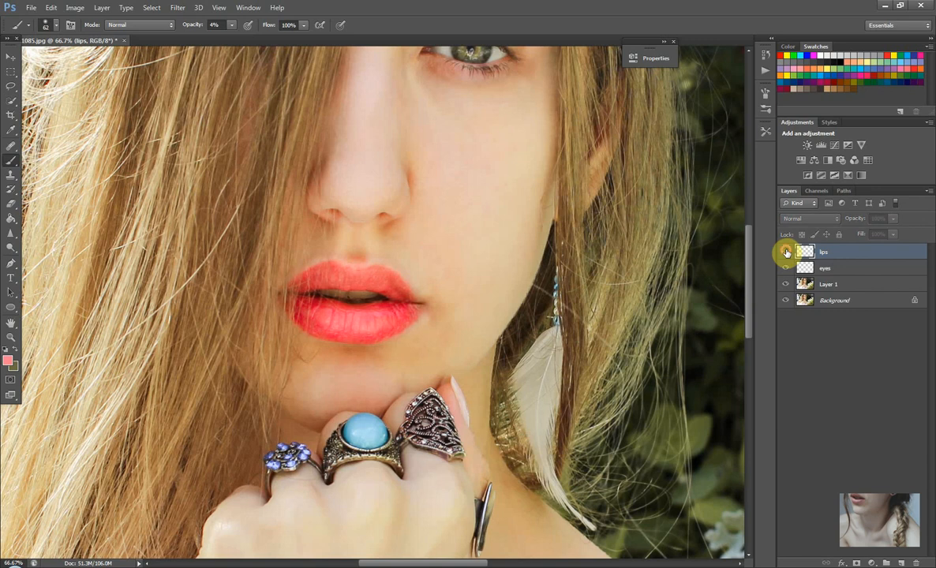
Step: Sharpen the lips on the lips layer using the Sharpen tool at 88 px and 40% strength
key(ctrl+minus)
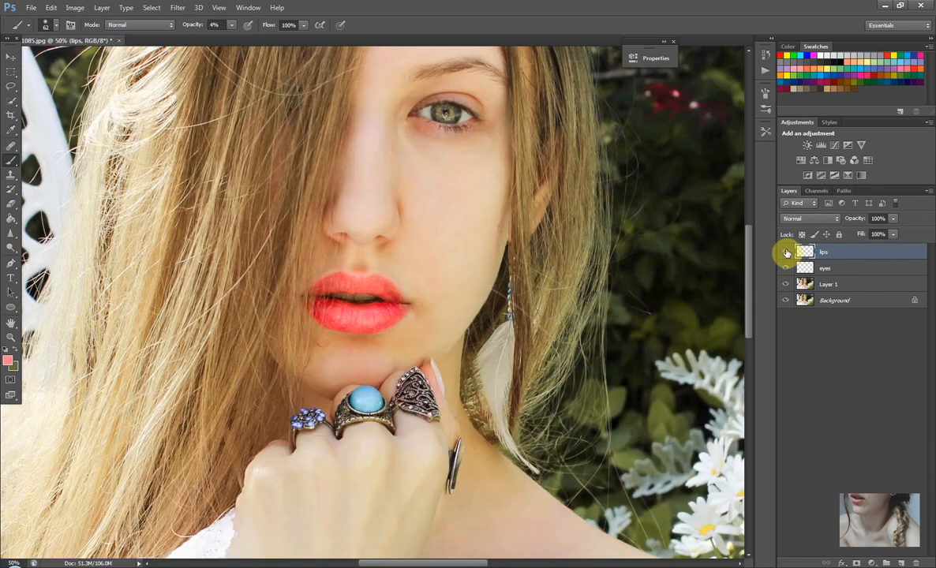
key(ctrl+minus)
key(ctrl+minus)
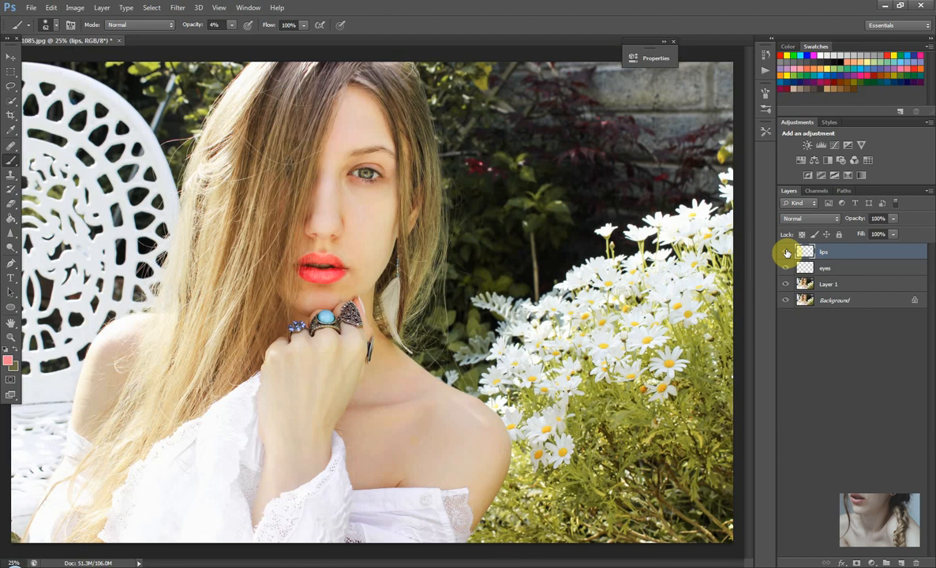
key(ctrl+plus)
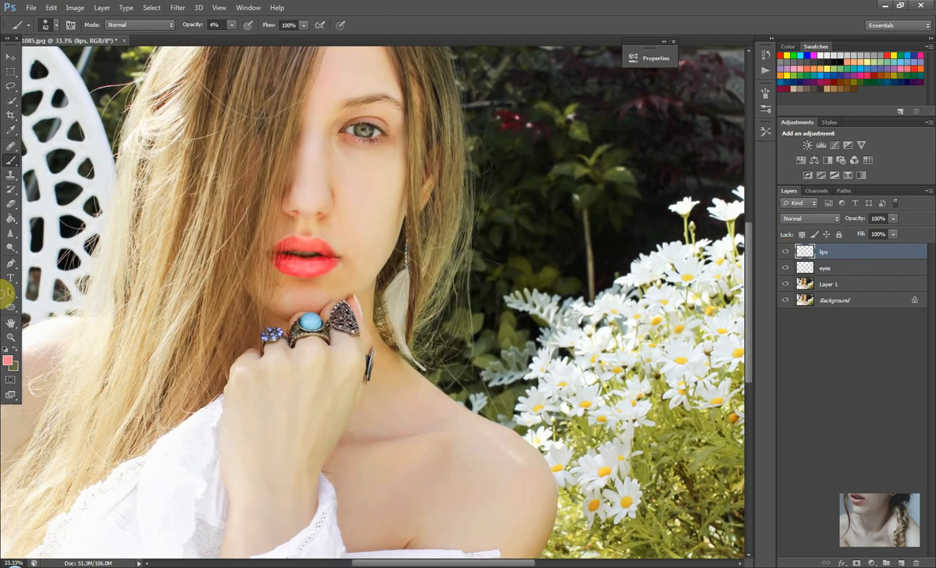
click(12, 235)
mouse_move(304, 256)
mouse_down()
mouse_move(313, 255)
mouse_move(314, 267)
mouse_move(276, 266)
mouse_move(295, 242)
mouse_move(310, 249)
mouse_move(304, 234)
mouse_up()
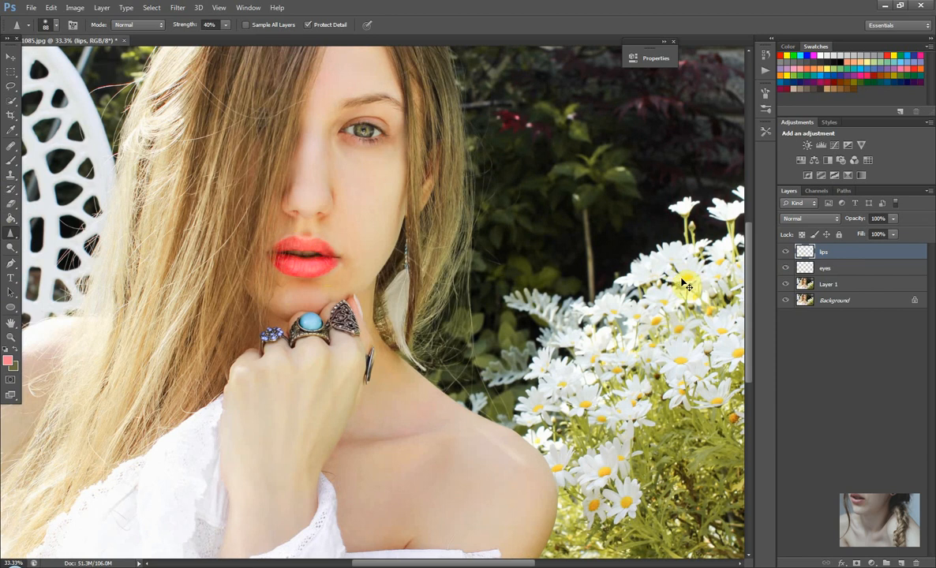
Step: Add a Curves adjustment layer above the lips layer and shape its RGB curve with shadow, midtone and highlight points, placing the highlight at 169/177
key(ctrl+minus)
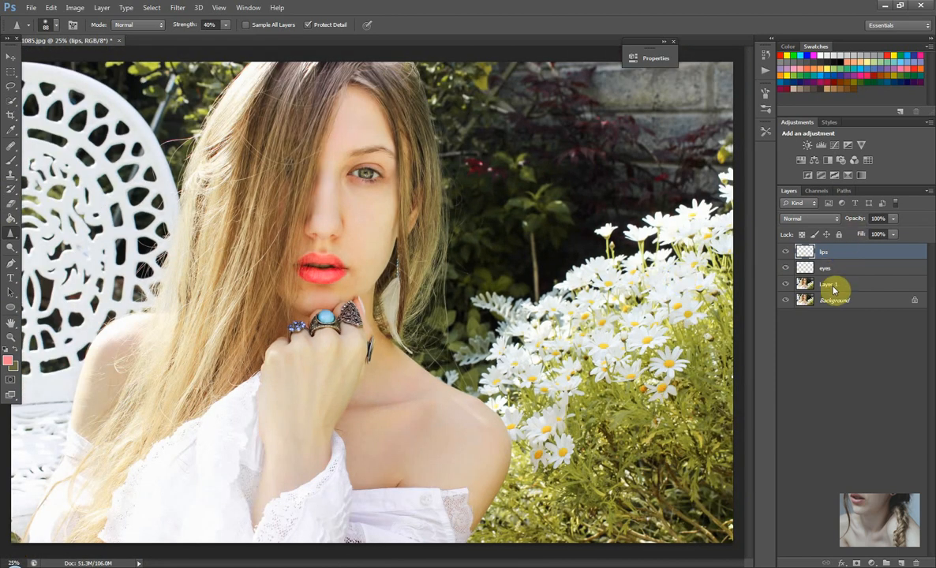
key(ctrl+minus)
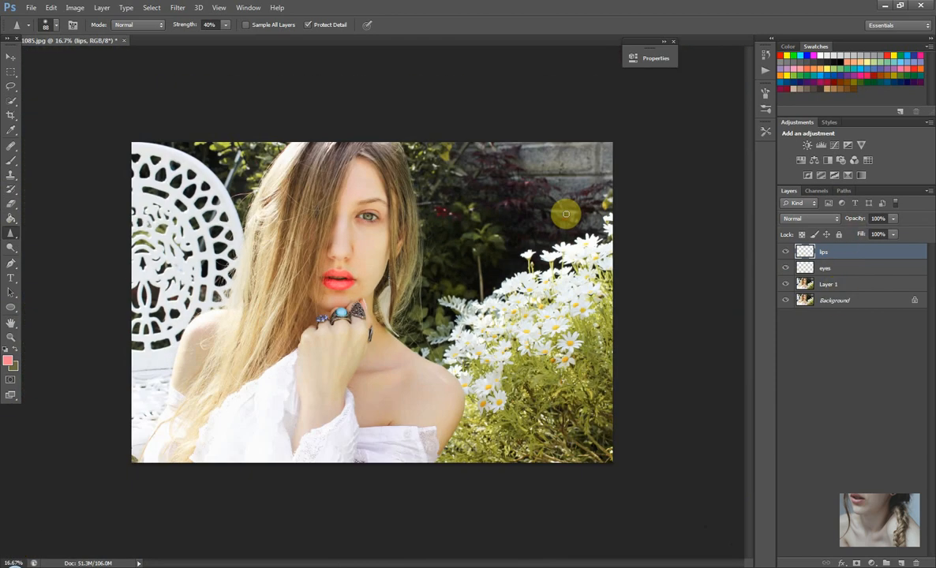
key(ctrl+plus)
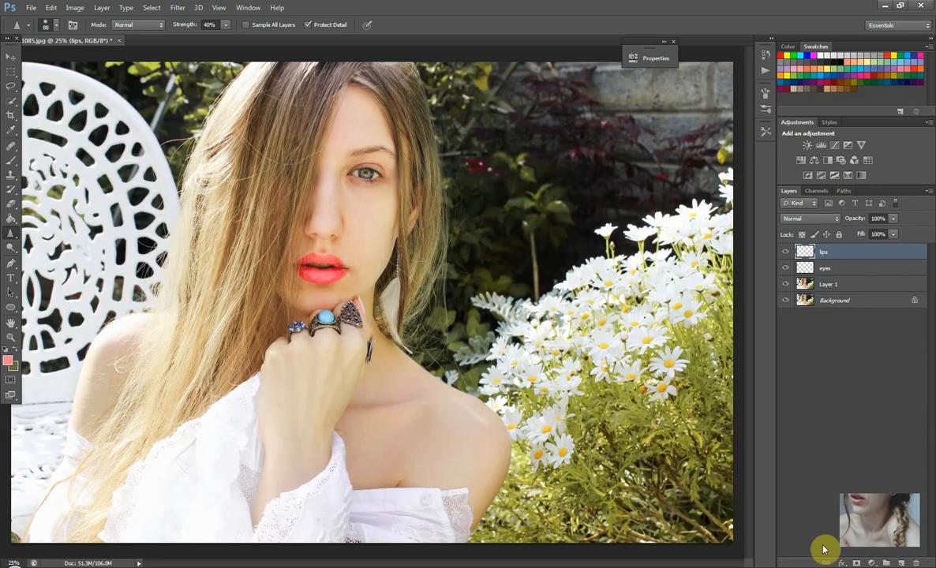
click(873, 564)
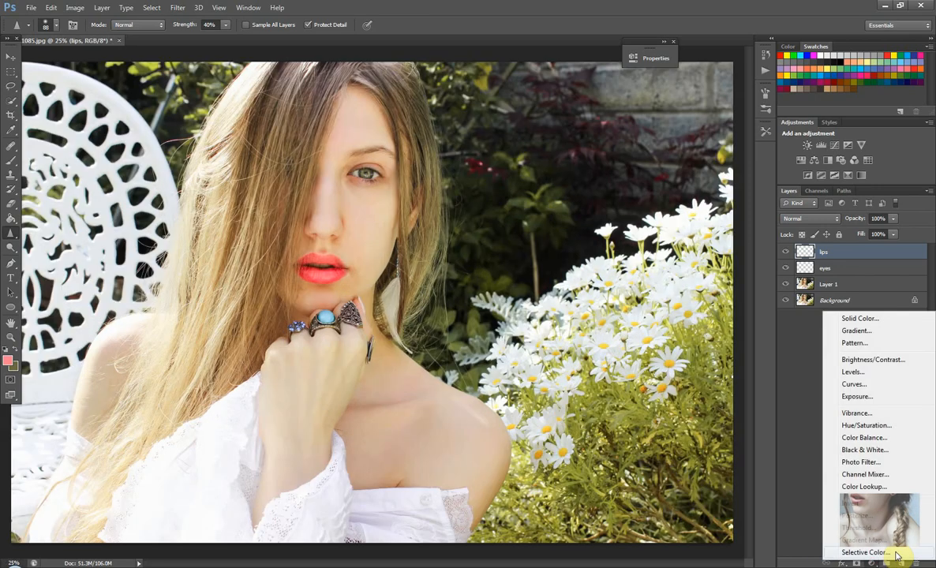
click(866, 387)
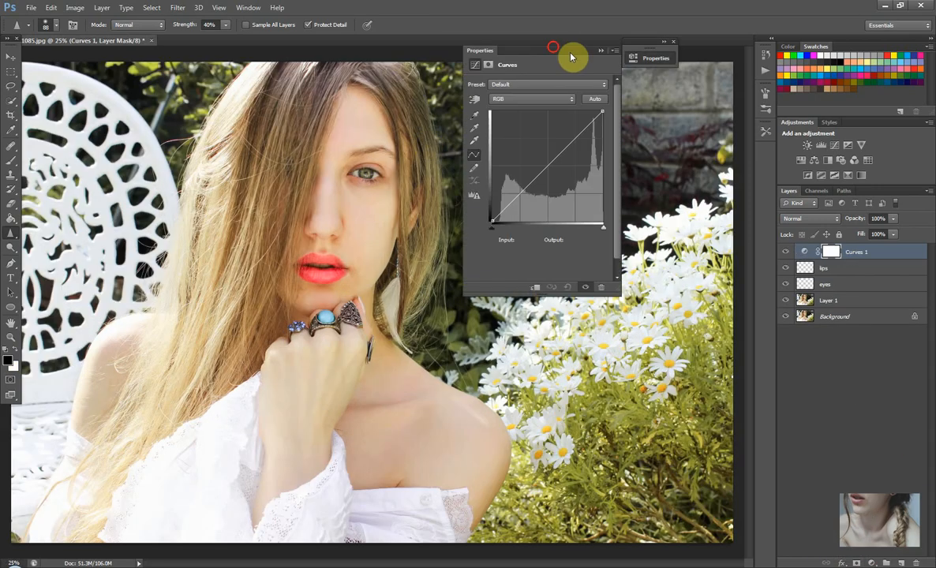
drag(561, 49, 694, 75)
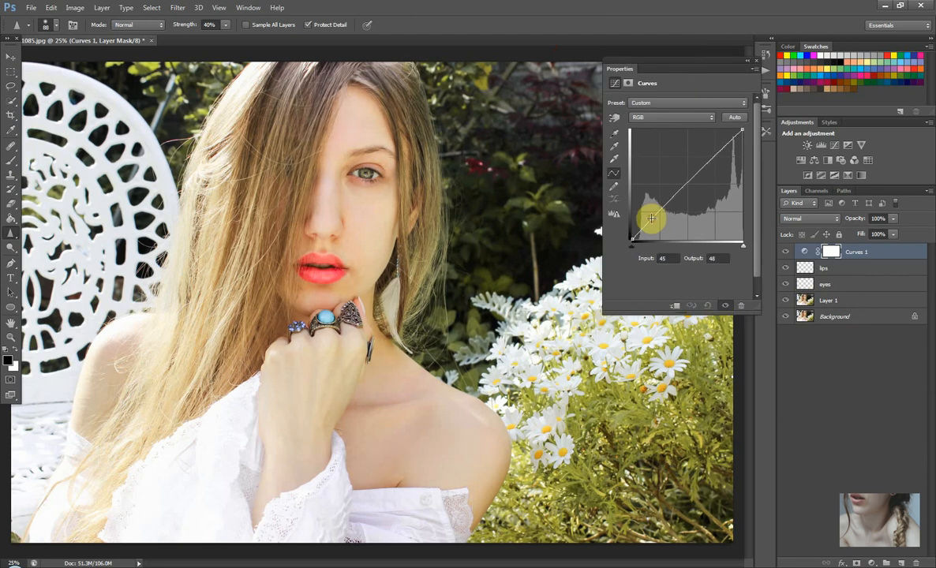
drag(652, 217, 649, 220)
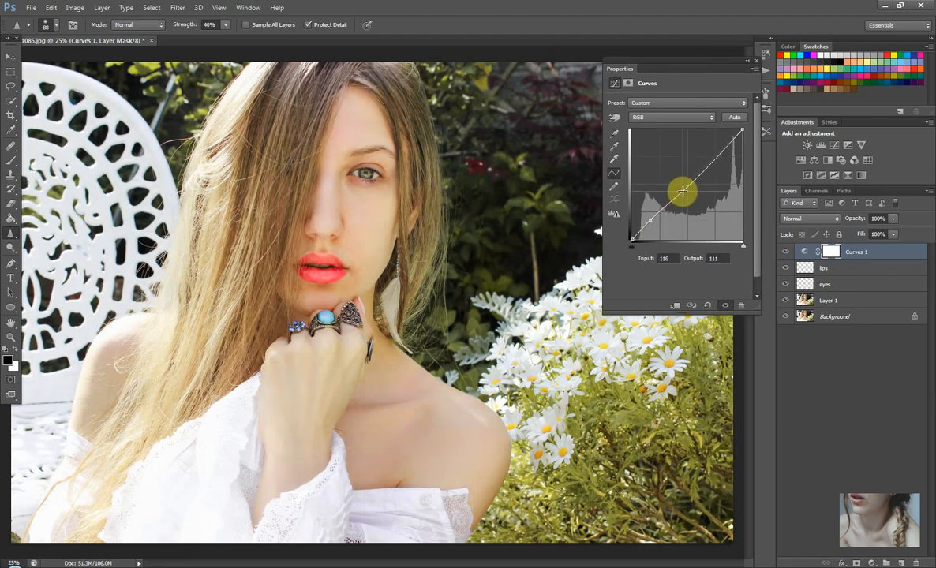
drag(683, 190, 705, 163)
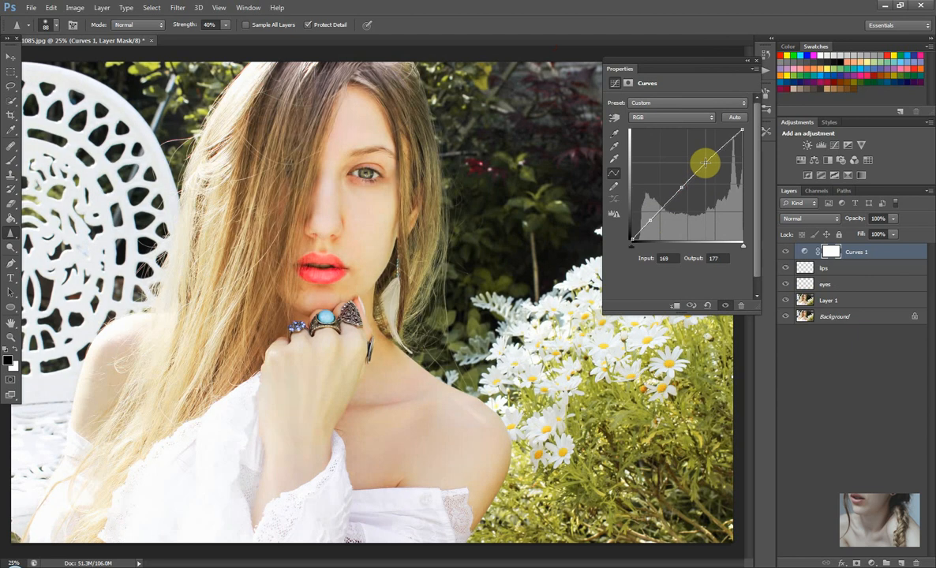
Step: Set the RGB Curves layer's opacity to 80% and compare the image with and without it
click(786, 252)
click(785, 252)
drag(879, 218, 825, 218)
text(8)
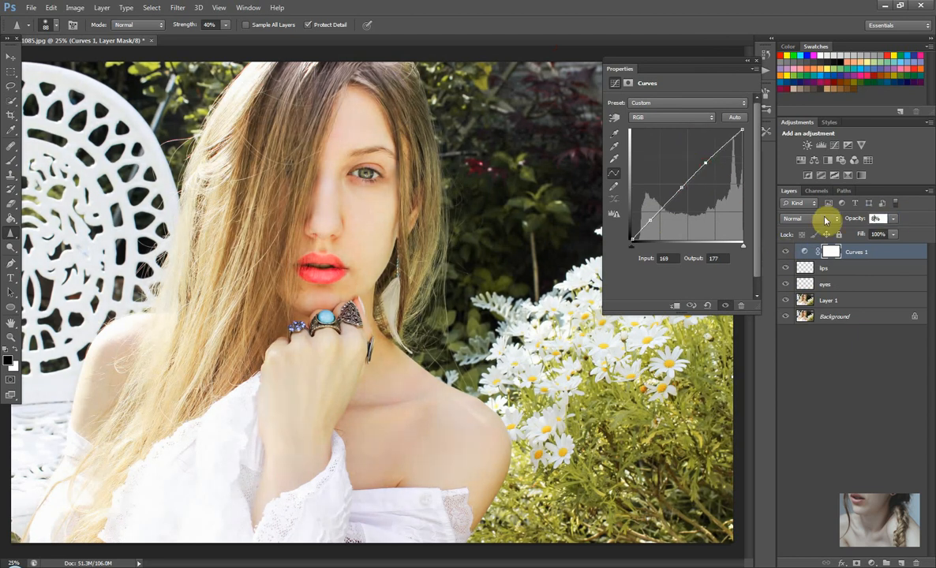
text(0)
key(Return)
click(785, 252)
click(785, 252)
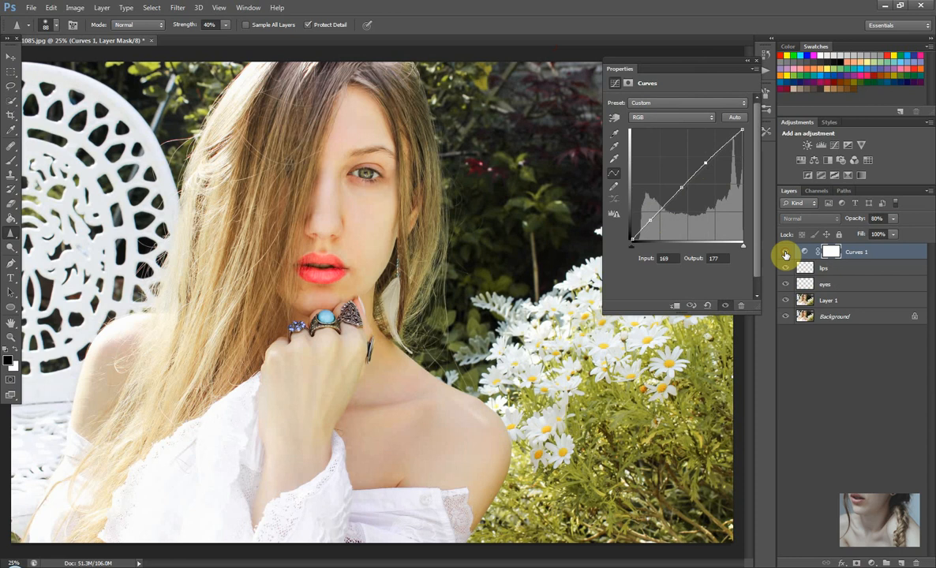
Step: Add a second Curves adjustment layer, lift the Green channel's black point to output about 28 with the white point at 255, and compare its effect
click(869, 563)
click(864, 390)
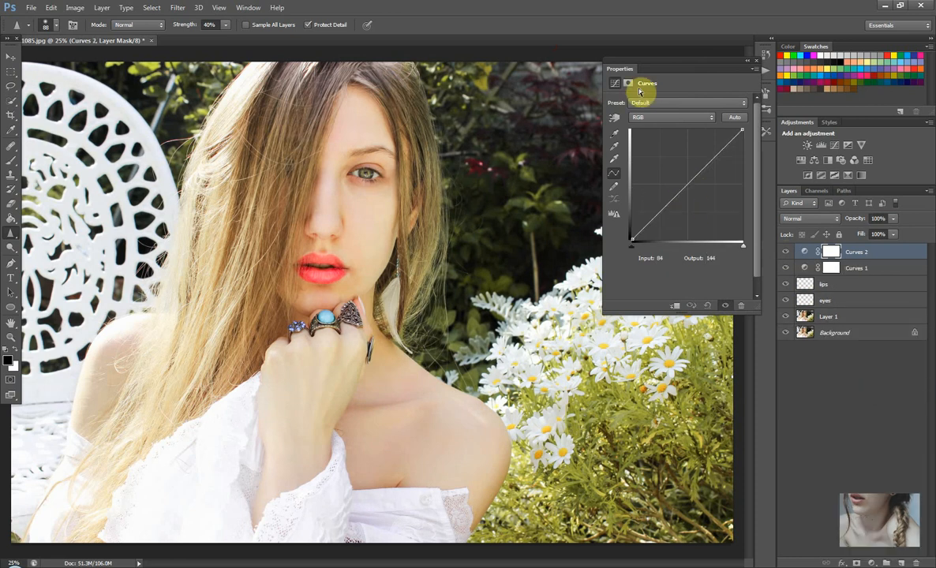
click(651, 117)
click(649, 148)
drag(652, 217, 625, 226)
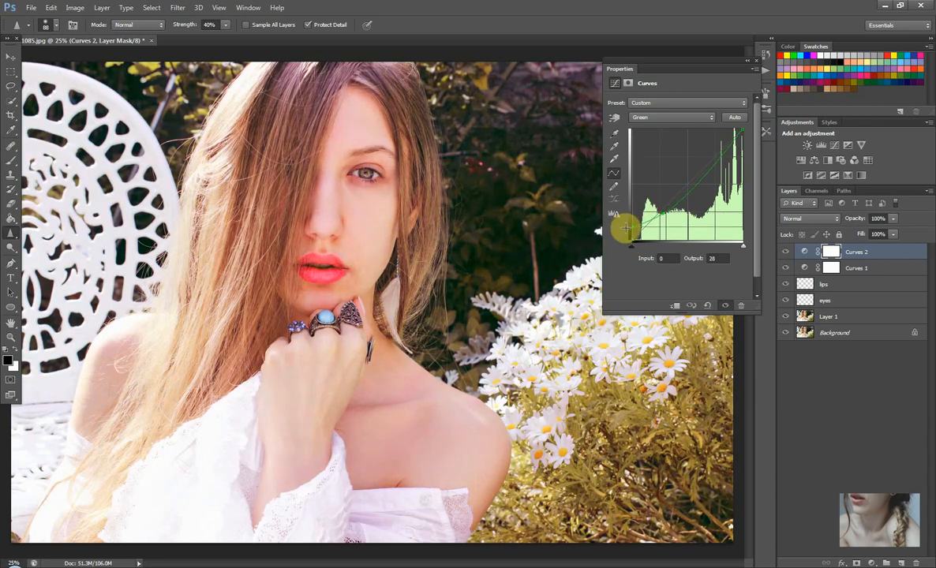
mouse_move(738, 132)
mouse_down()
mouse_move(748, 192)
mouse_move(748, 127)
mouse_up()
click(786, 252)
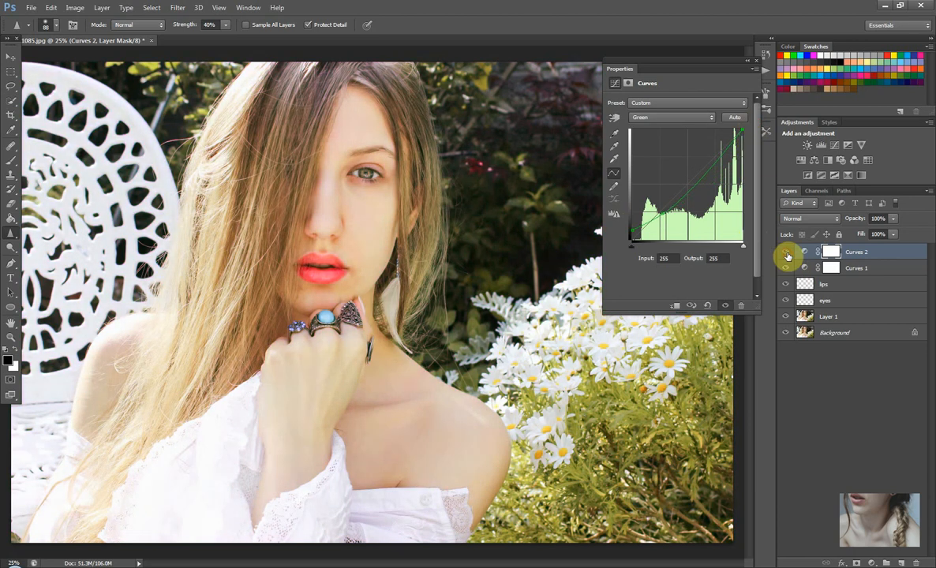
click(787, 256)
Step: Refine the Green curve with points at about 106/93 and 202/208, and reduce the layer's opacity
mouse_move(689, 181)
mouse_down()
mouse_move(687, 167)
mouse_move(696, 176)
mouse_move(685, 192)
mouse_move(669, 194)
mouse_move(678, 197)
mouse_up()
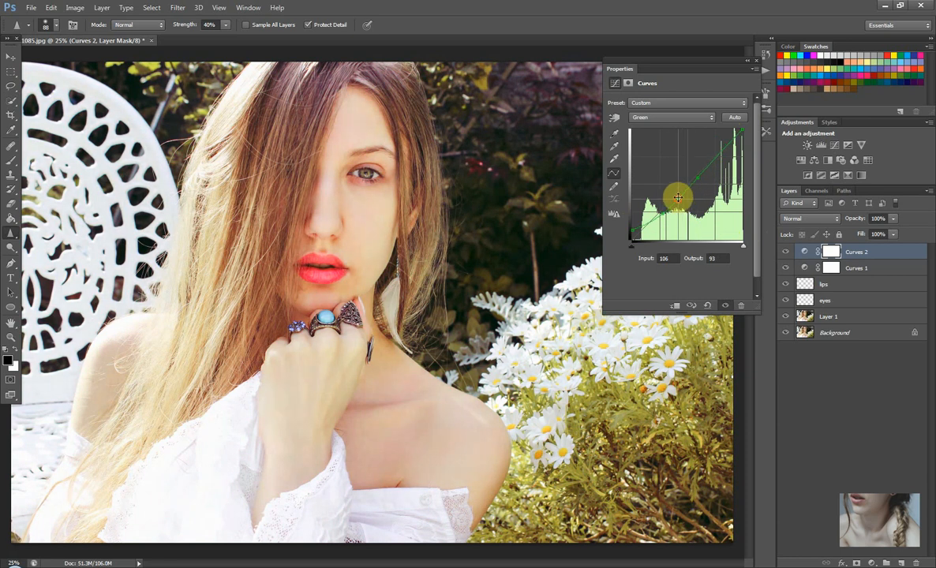
click(719, 153)
drag(715, 150, 720, 149)
click(783, 253)
click(783, 253)
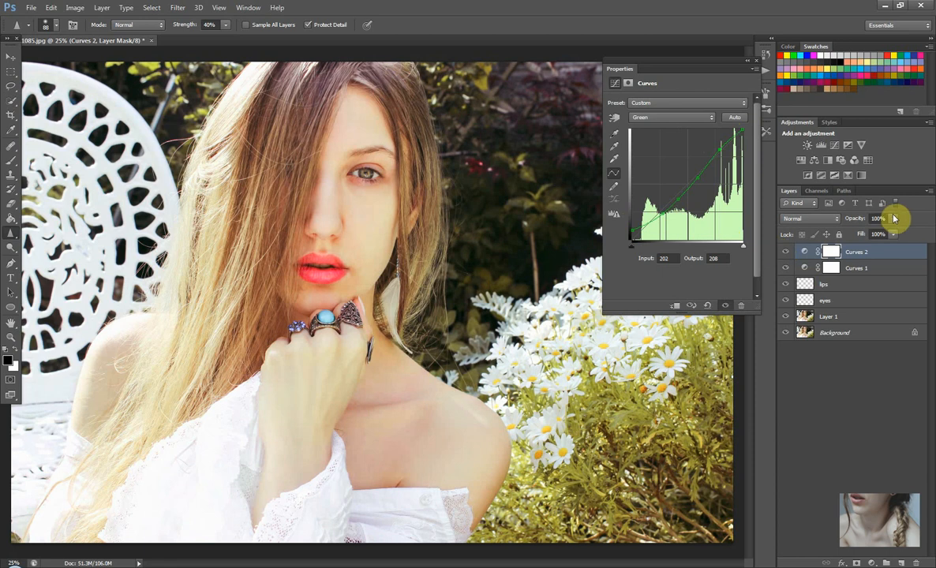
drag(885, 219, 839, 224)
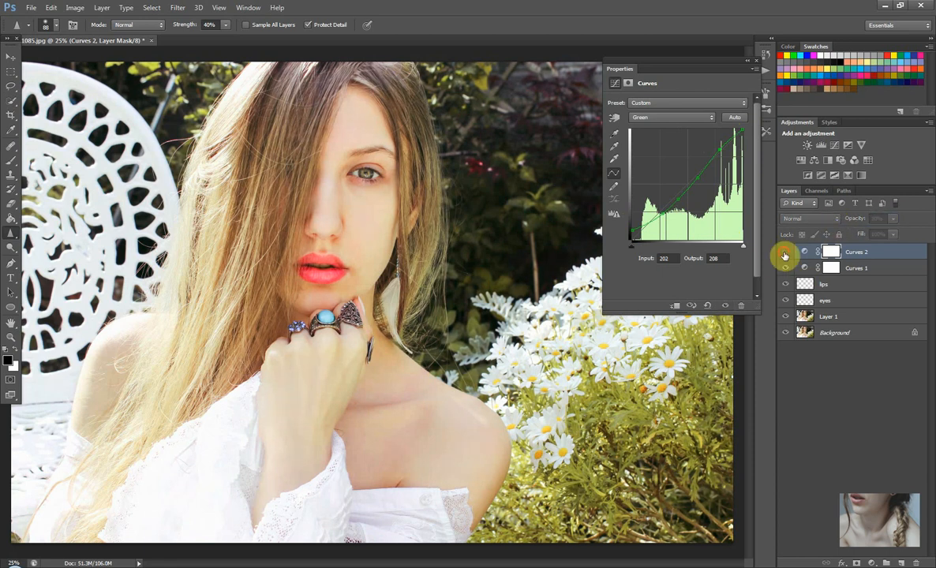
Step: Add a third Curves adjustment layer and shape its Red curve, lowering the midtones to about 108/83 and raising the highlights to about 196/200
click(874, 563)
click(855, 390)
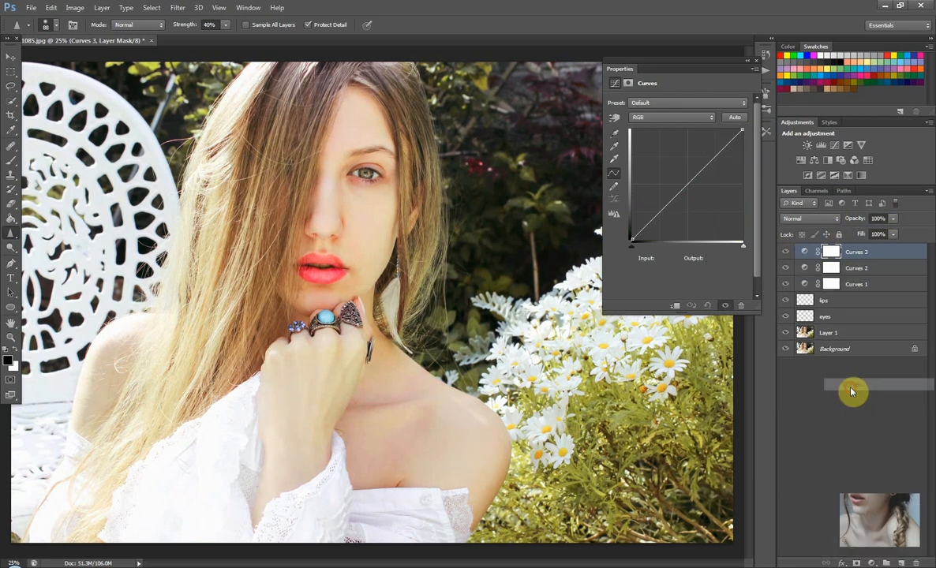
click(662, 117)
click(653, 136)
click(660, 212)
drag(660, 212, 678, 205)
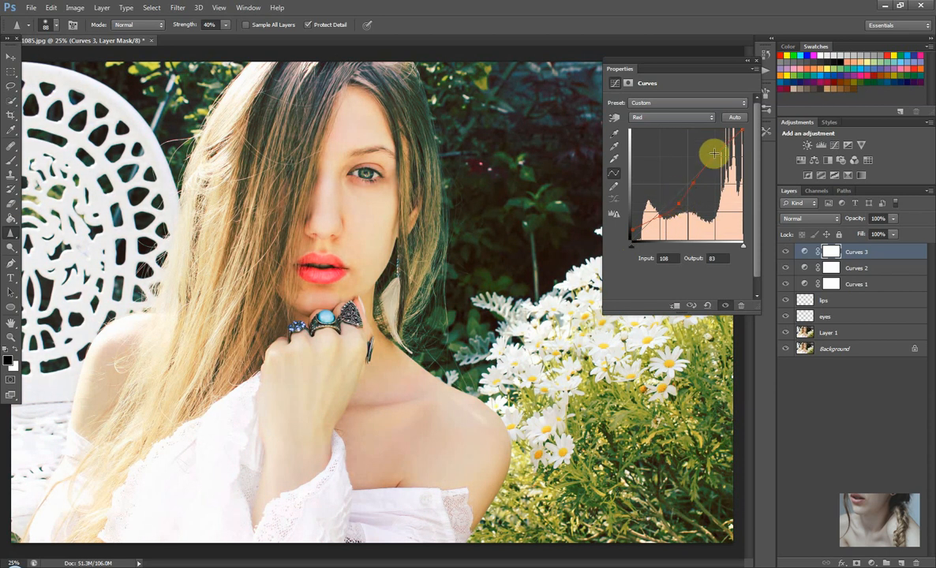
drag(714, 150, 717, 152)
Step: Compare the whole image with and without the Red-channel Curves layer
click(786, 252)
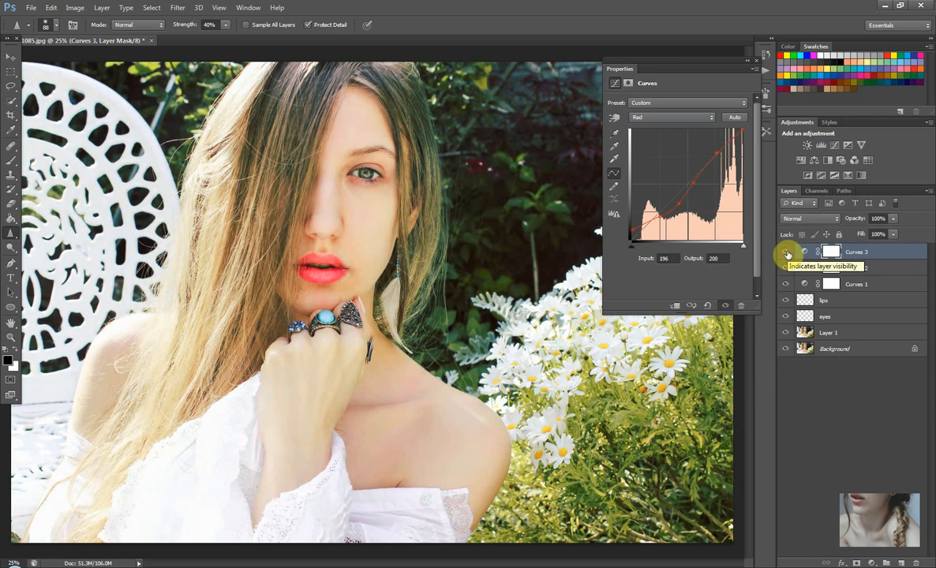
click(786, 251)
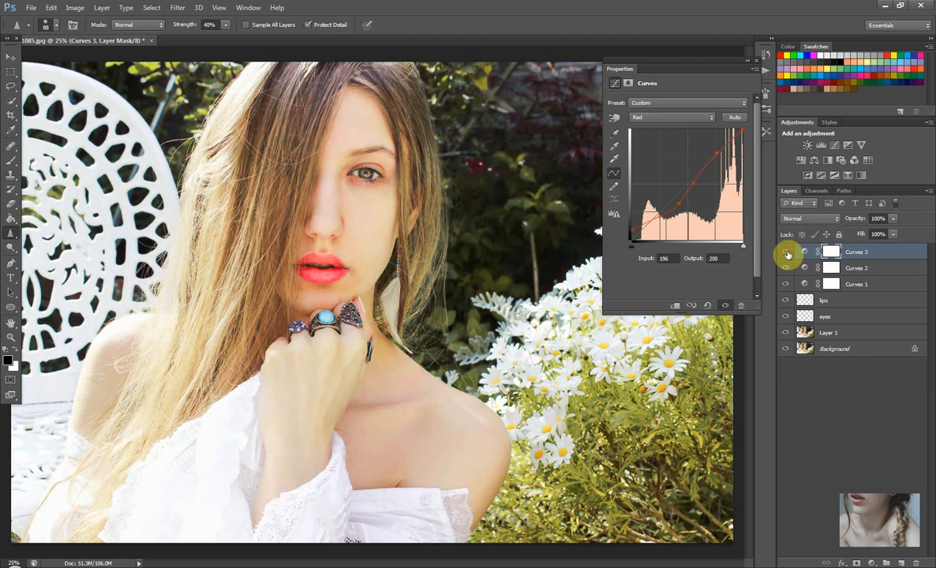
click(748, 60)
key(ctrl+minus)
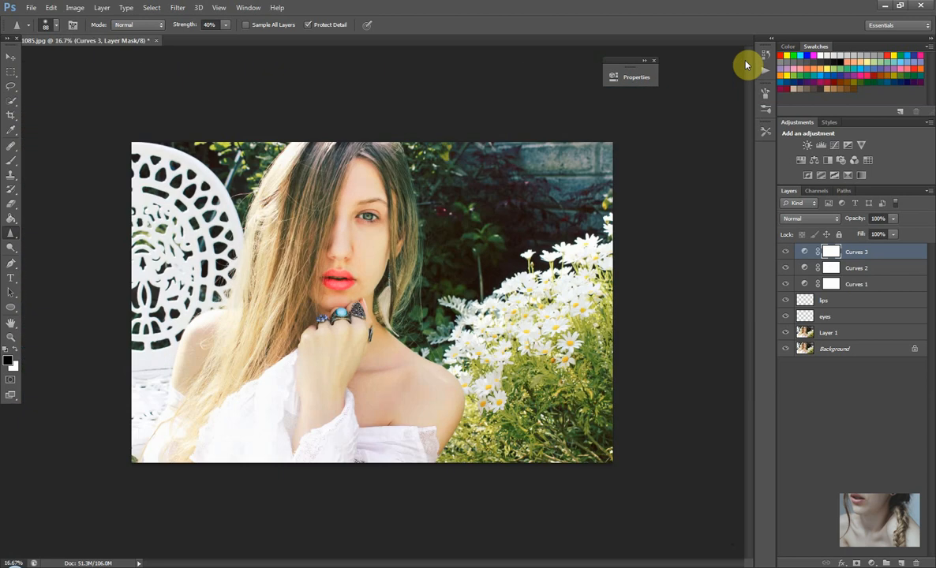
click(786, 252)
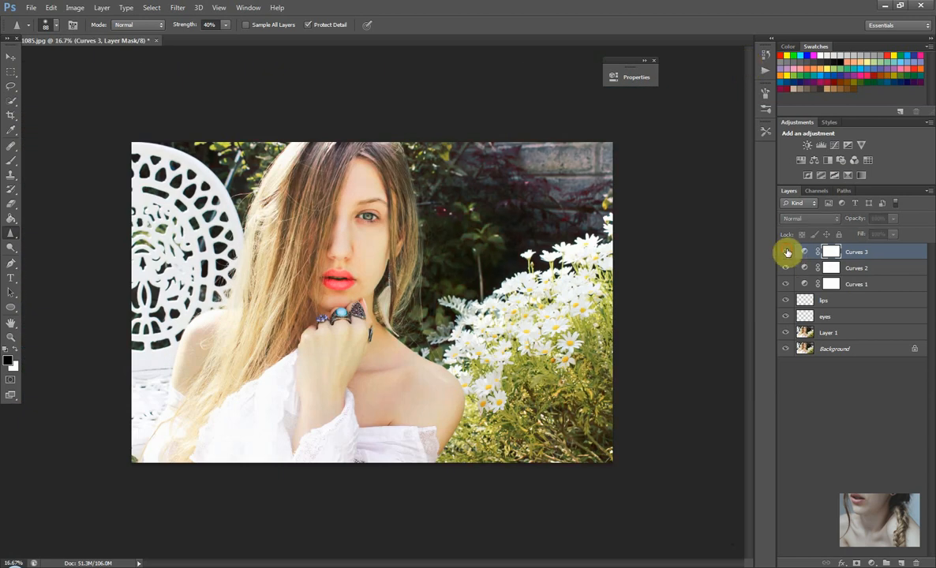
click(787, 252)
click(787, 252)
click(786, 252)
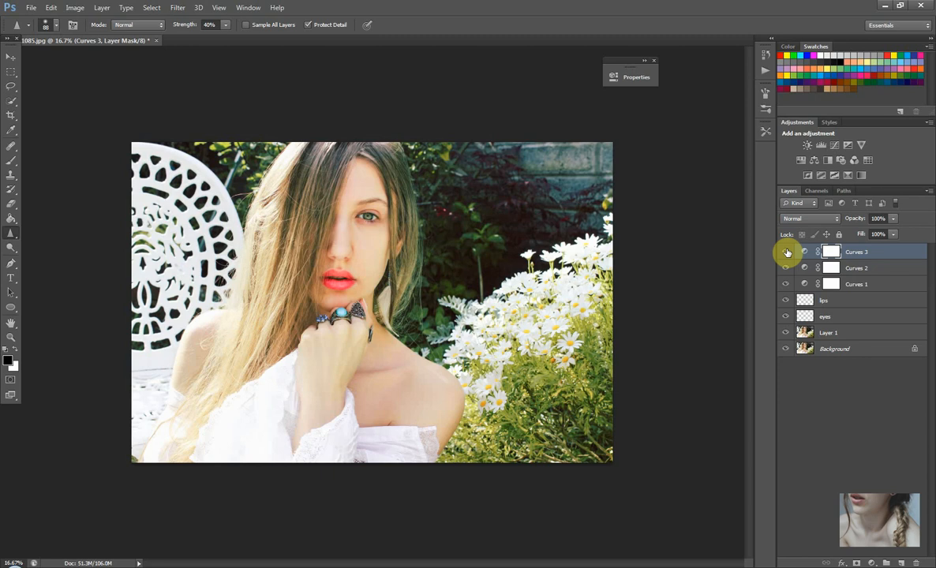
Step: Add a fourth Curves adjustment layer and shape its Blue curve, lifting the black point to output about 19 and placing a highlight at 202/205
click(871, 562)
click(874, 385)
drag(531, 71, 705, 65)
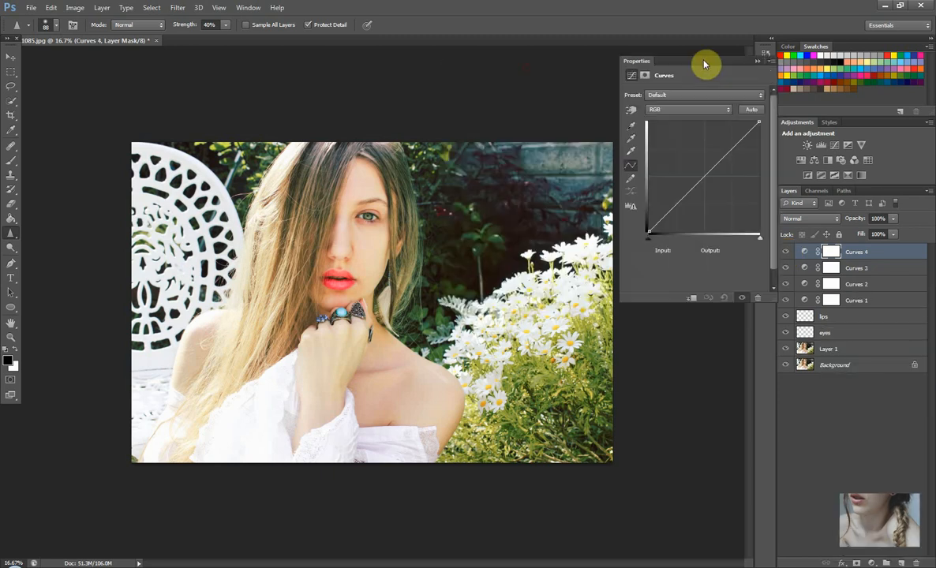
click(687, 109)
click(670, 139)
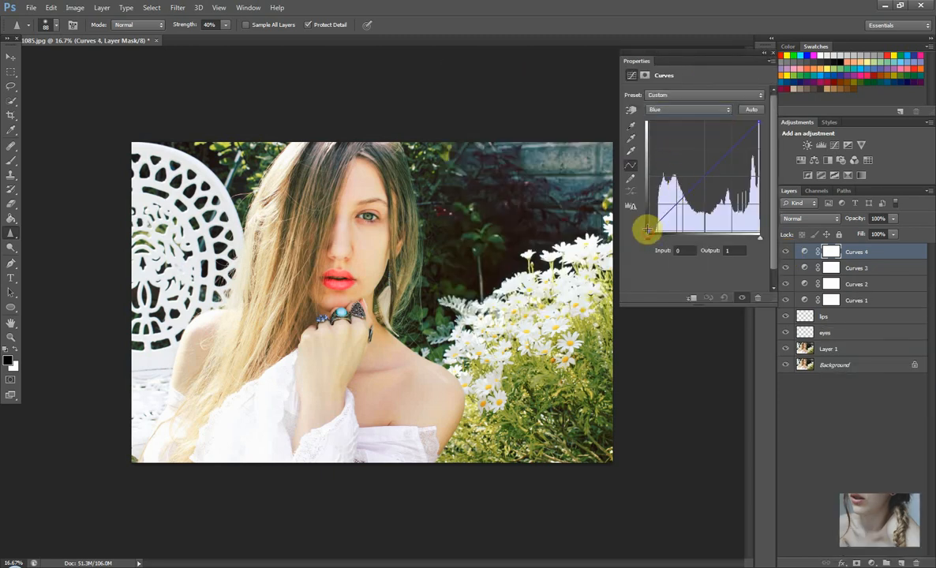
mouse_move(648, 229)
mouse_down()
mouse_move(646, 214)
mouse_move(646, 226)
mouse_up()
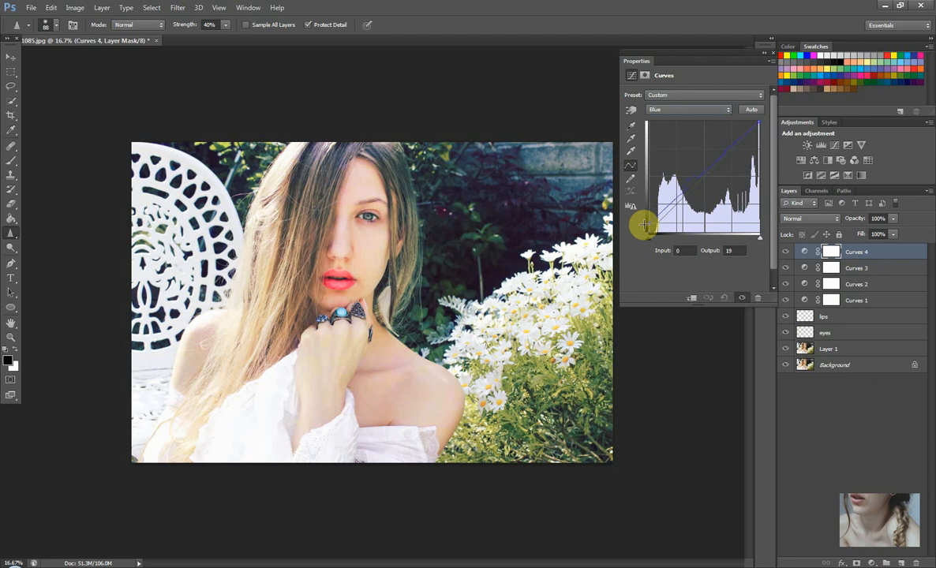
mouse_move(759, 125)
mouse_down()
mouse_move(757, 142)
mouse_move(757, 110)
mouse_up()
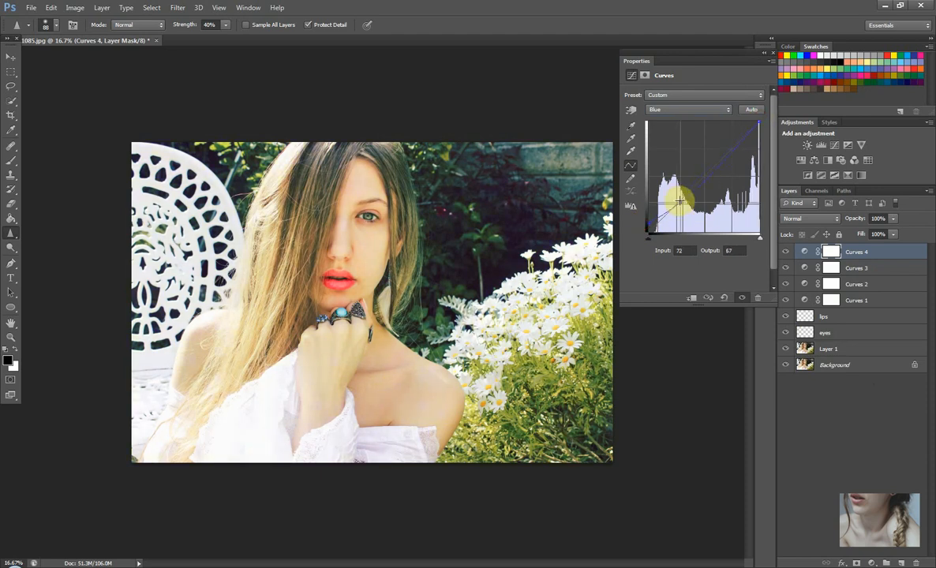
drag(679, 202, 737, 142)
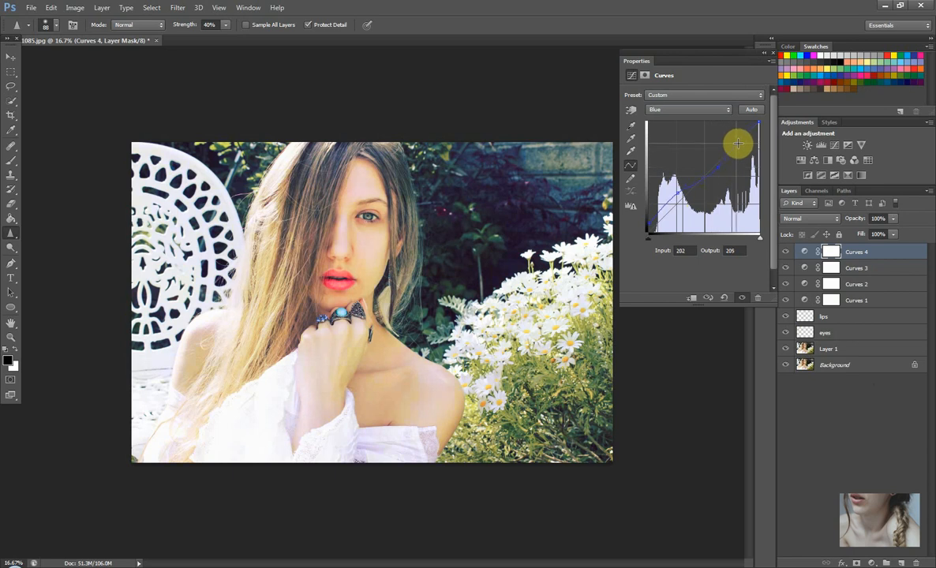
Step: Add a shadow point at 40/75 to the Blue curve and reduce the Curves 4 layer's opacity to 19%
drag(668, 205, 784, 253)
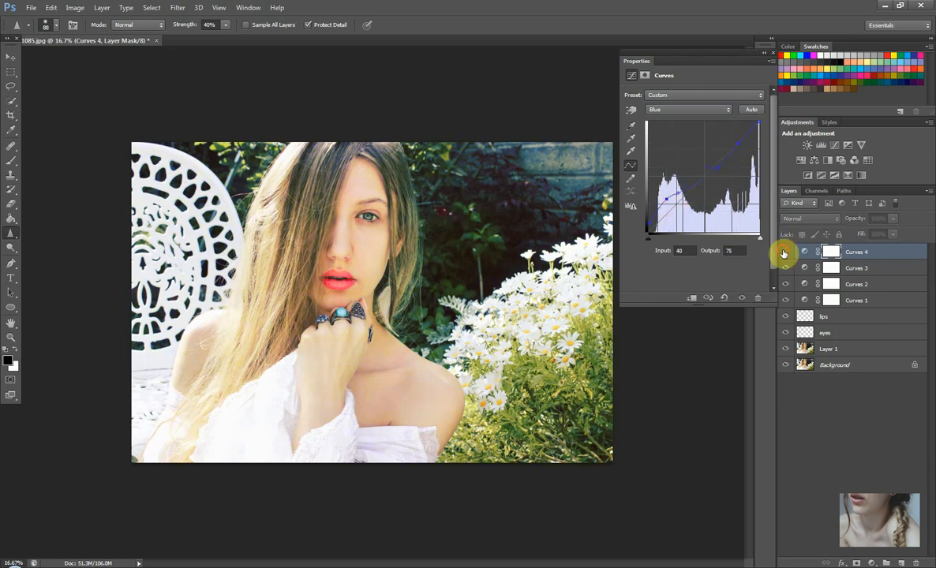
click(784, 253)
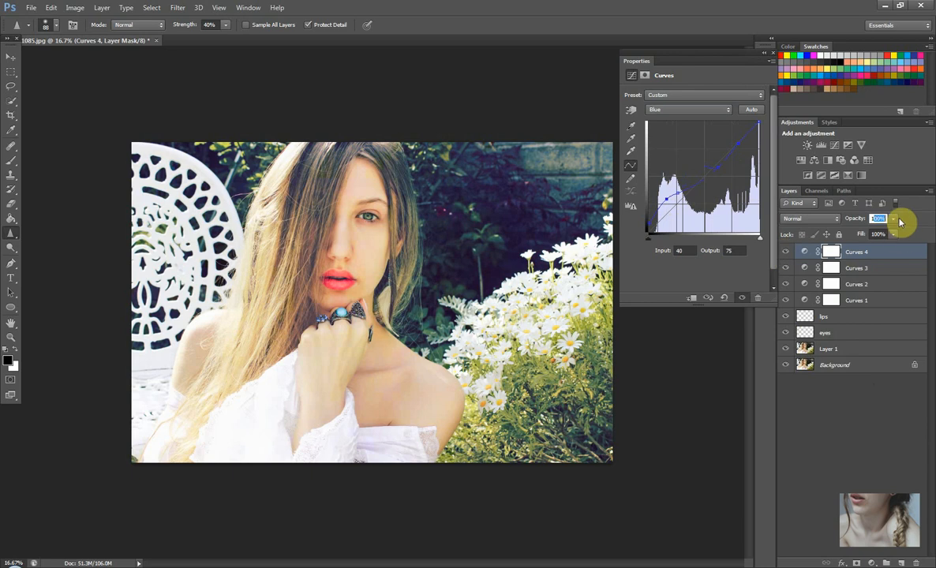
click(786, 252)
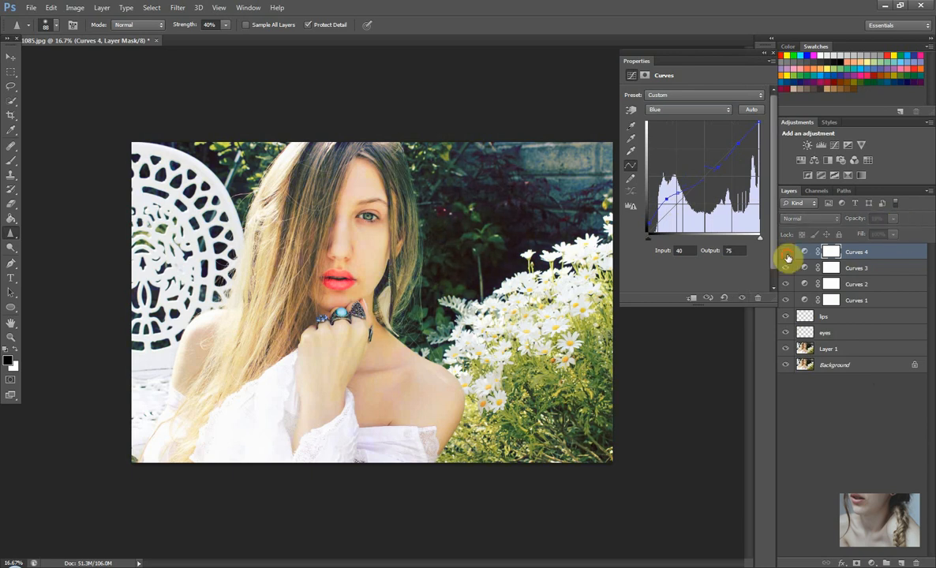
click(786, 253)
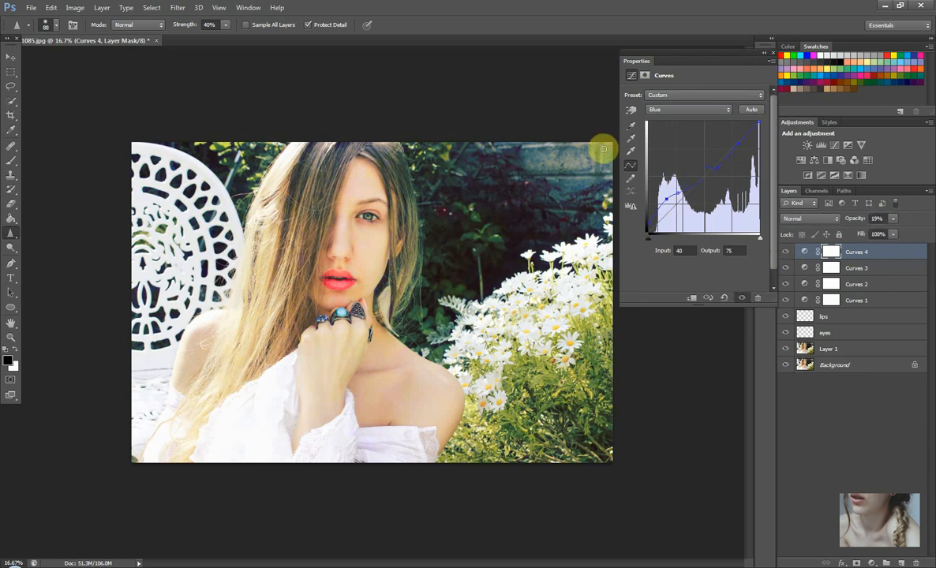
key(ctrl+plus)
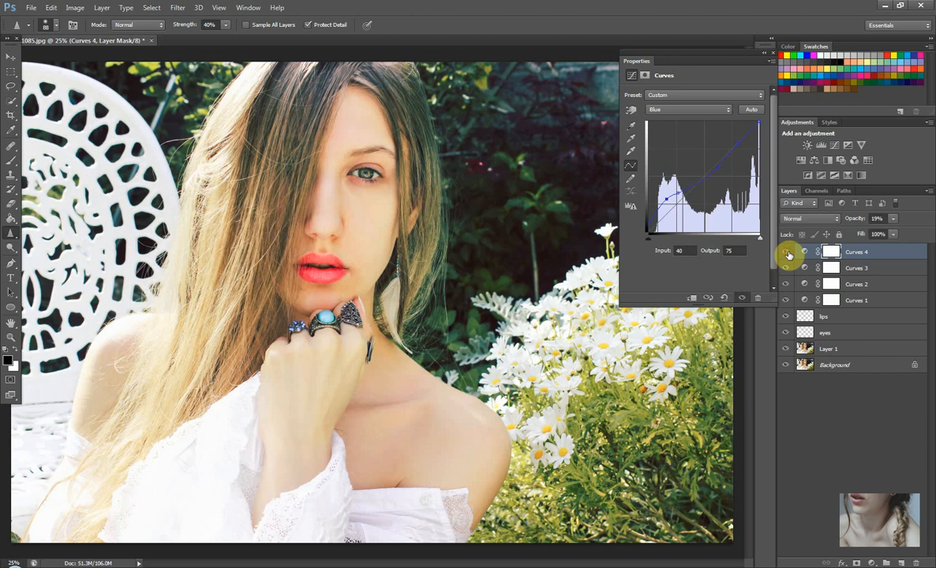
click(765, 52)
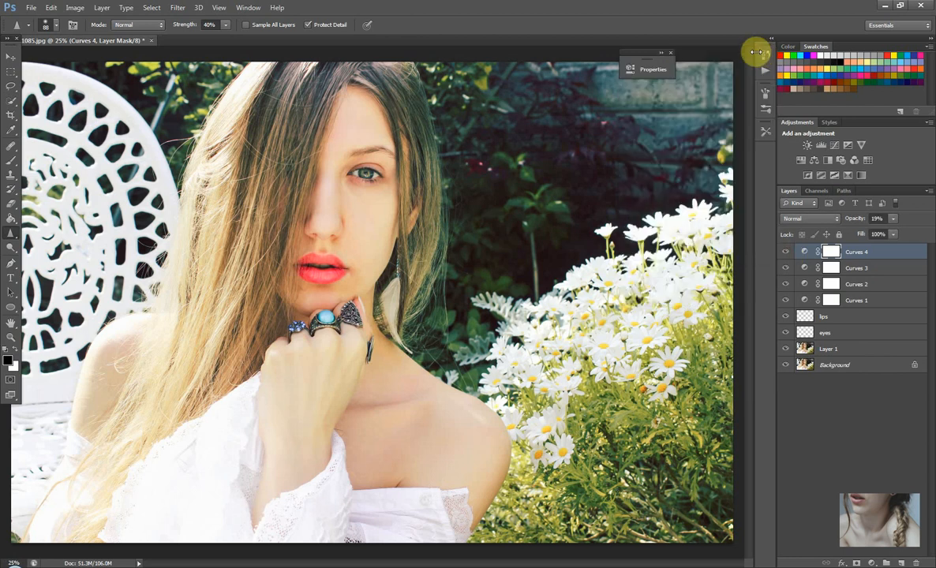
Step: Add a Selective Color adjustment layer above Curves 4 and set Black to +1% for the Neutrals
click(872, 563)
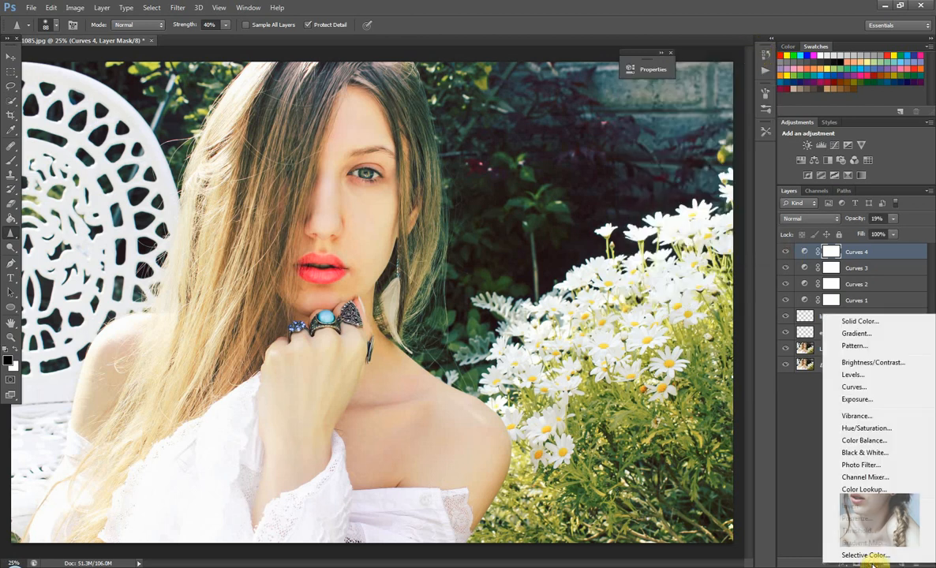
click(882, 558)
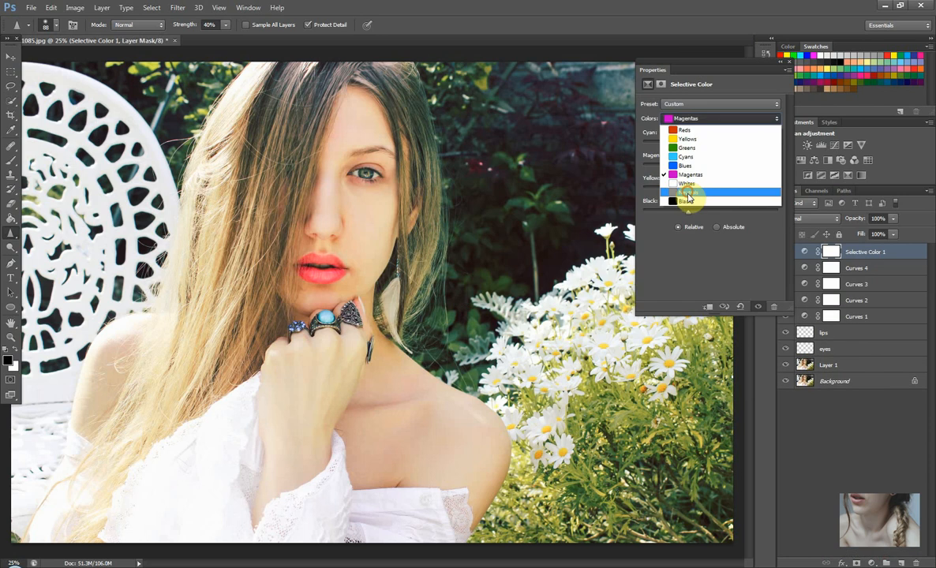
click(689, 193)
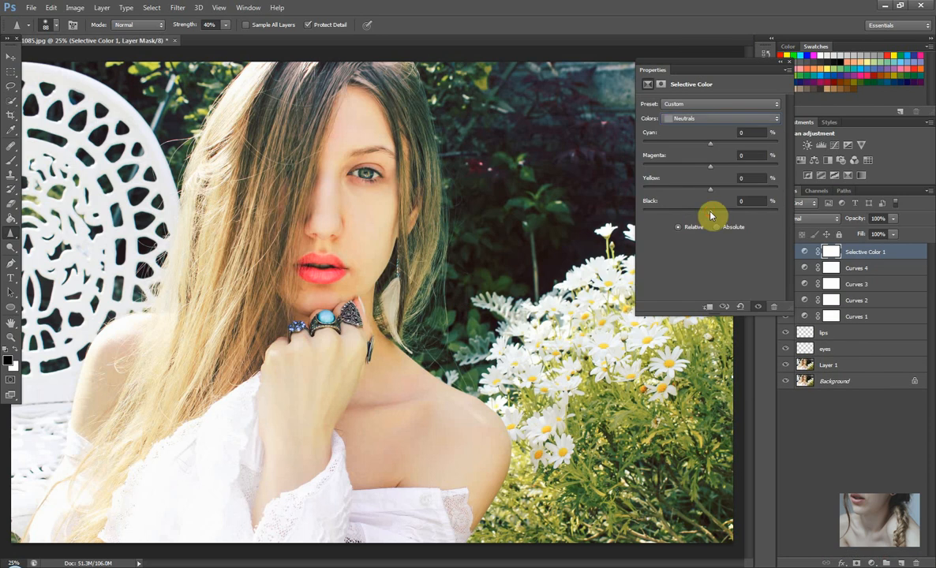
drag(710, 213, 691, 207)
key(BackSpace)
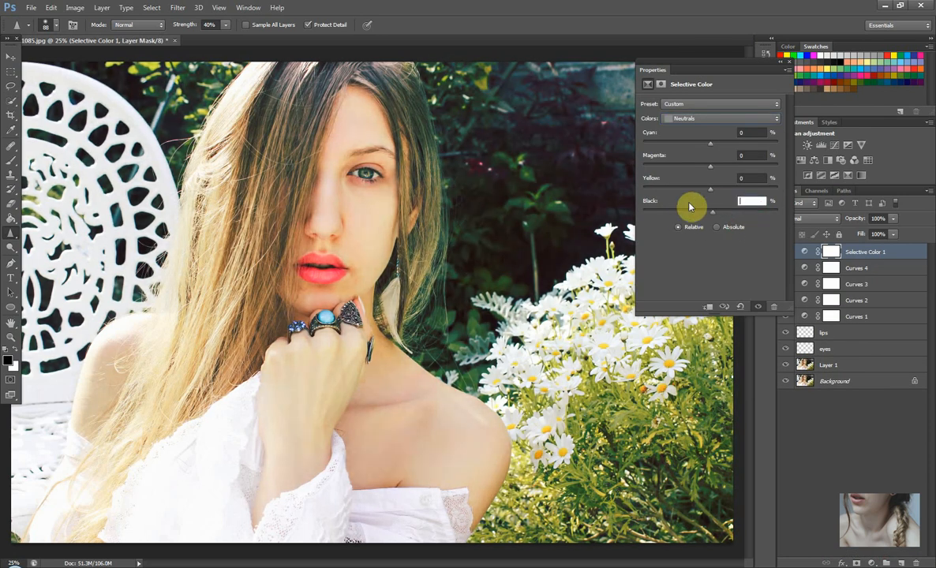
text(+1)
key(Return)
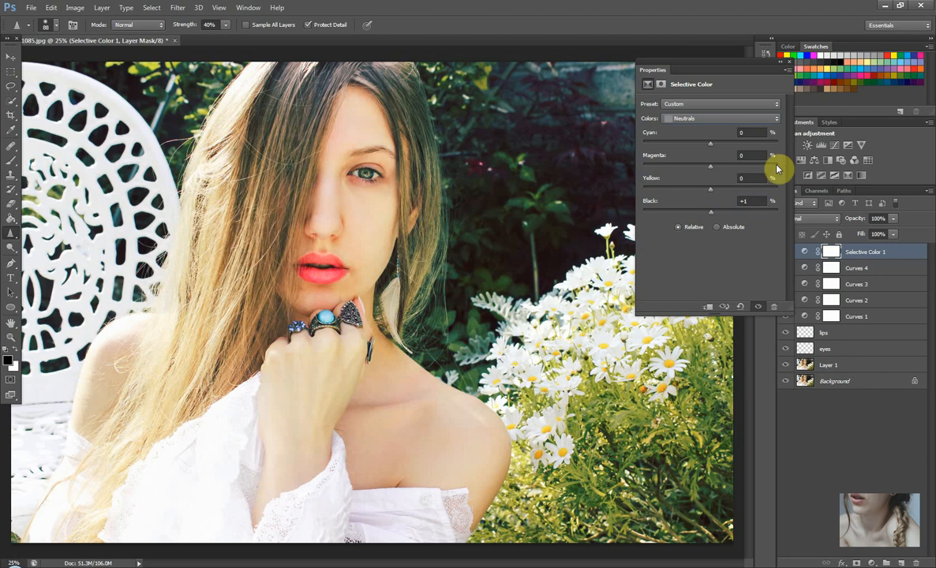
Step: Set the Neutrals to Yellow -4%, Magenta -4% and Cyan +4% in the Selective Color adjustment
mouse_move(698, 195)
mouse_down()
mouse_move(652, 198)
mouse_move(709, 183)
mouse_up()
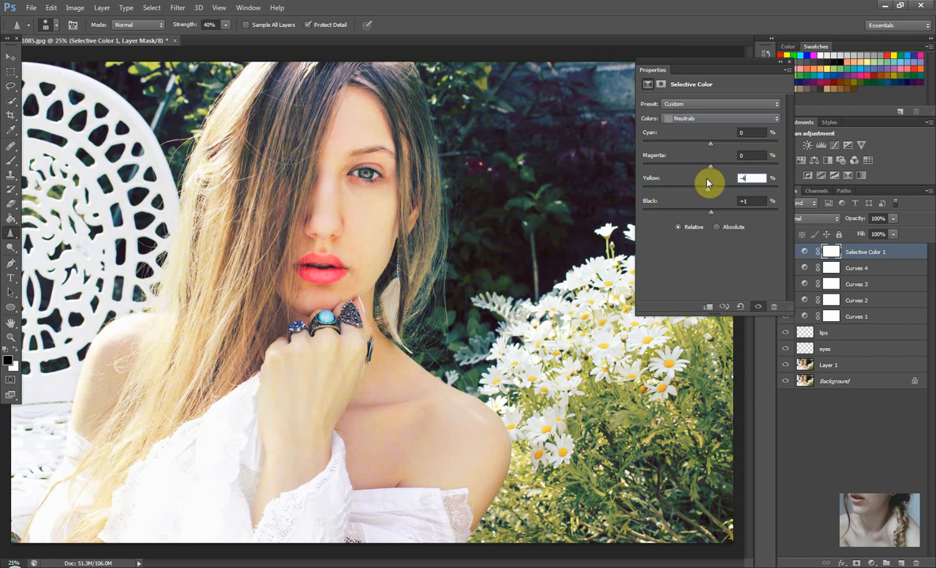
drag(707, 171, 686, 172)
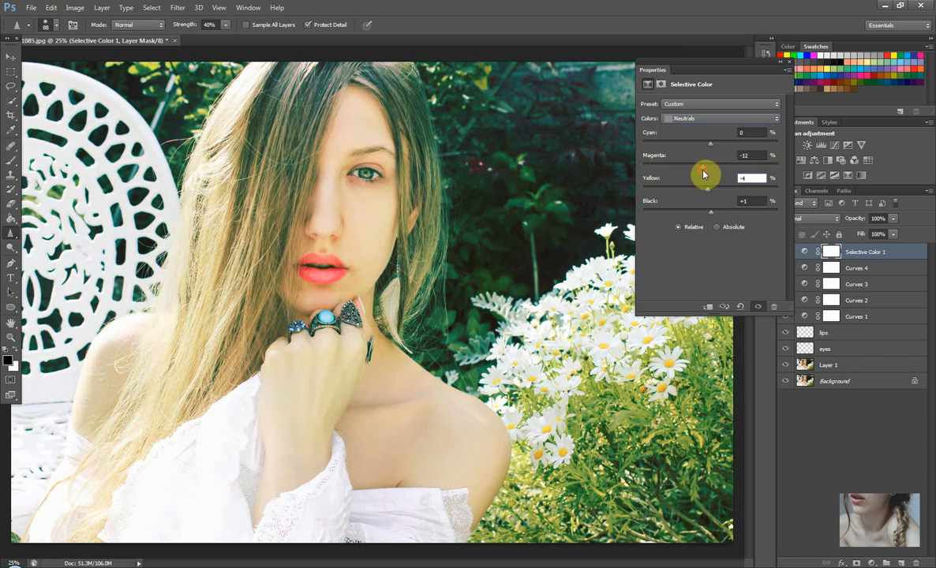
click(705, 163)
text(-4)
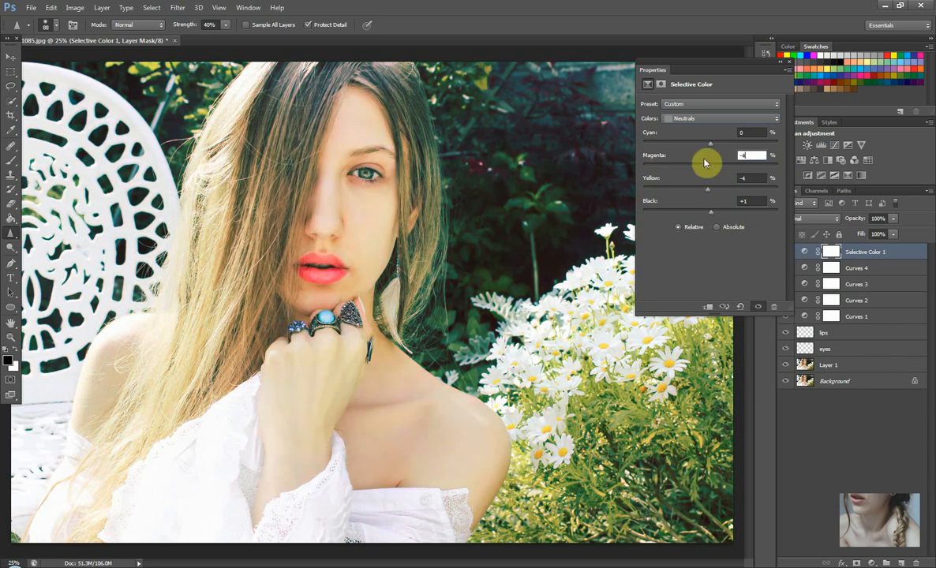
mouse_move(710, 144)
mouse_down()
mouse_move(658, 142)
mouse_move(725, 143)
mouse_move(714, 138)
mouse_up()
text(+)
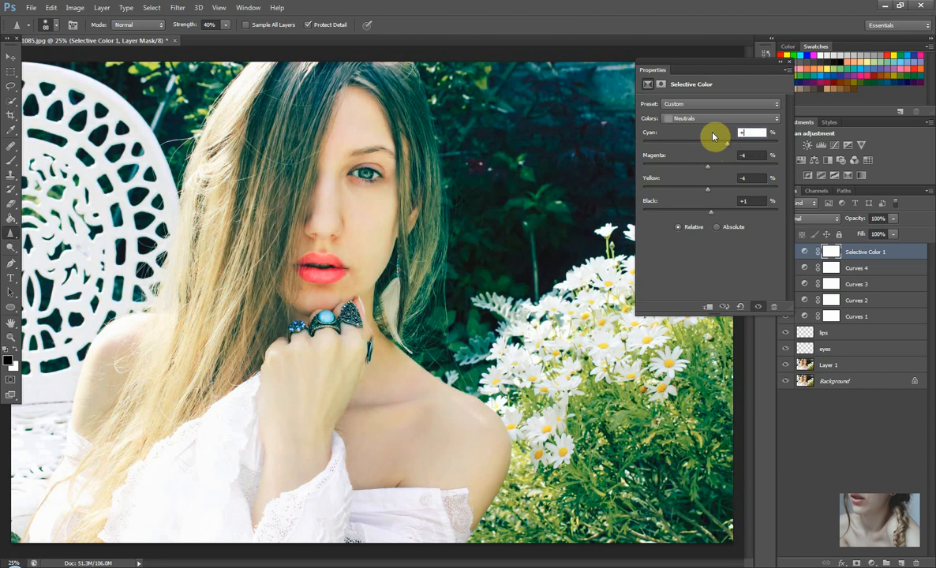
text(4)
key(Return)
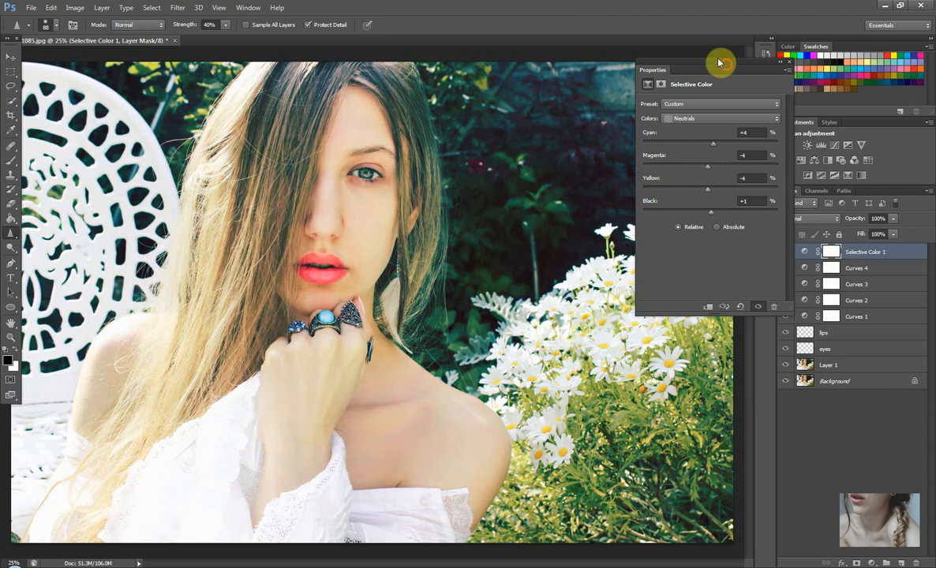
Step: Compare the whole image with and without the Selective Color layer
drag(675, 66, 605, 24)
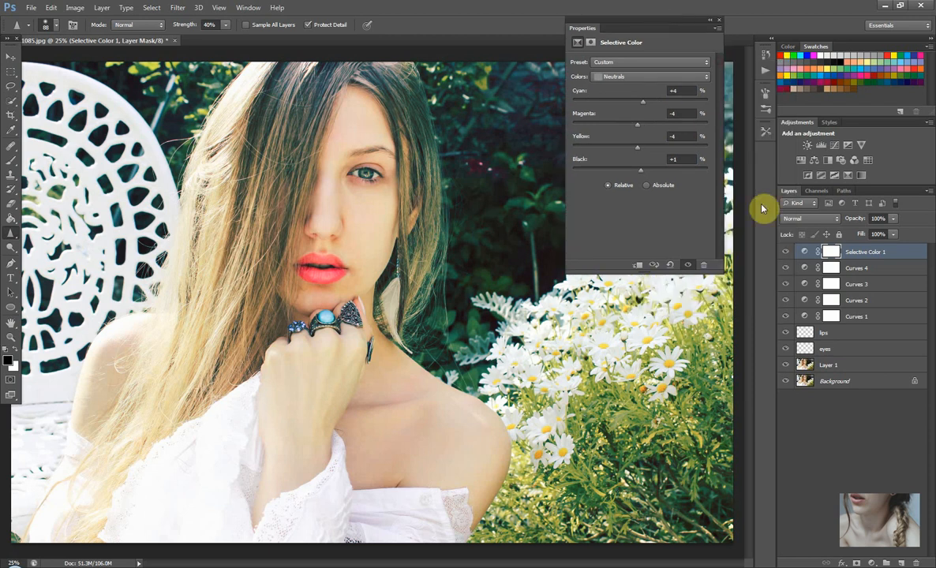
key(ctrl+minus)
drag(654, 26, 705, 409)
click(786, 253)
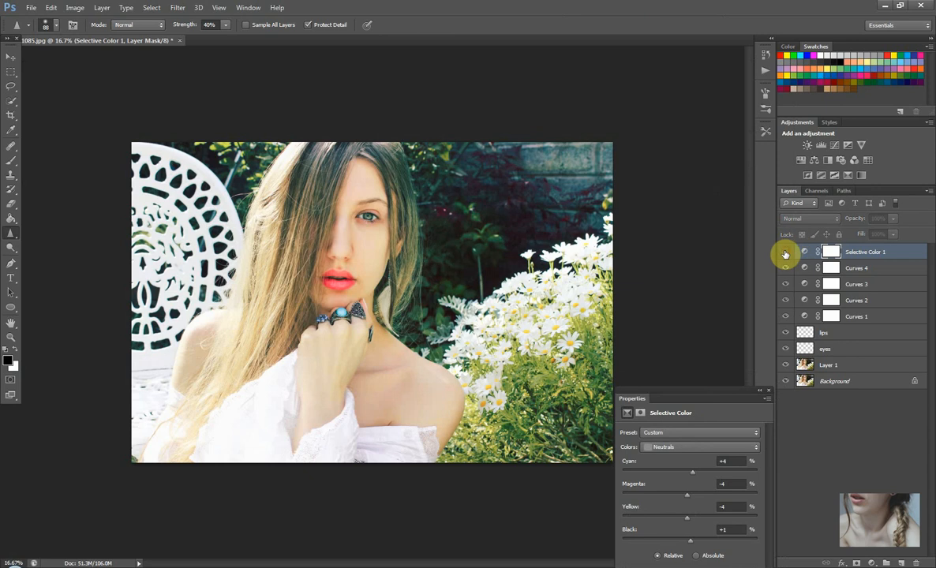
click(786, 253)
click(785, 253)
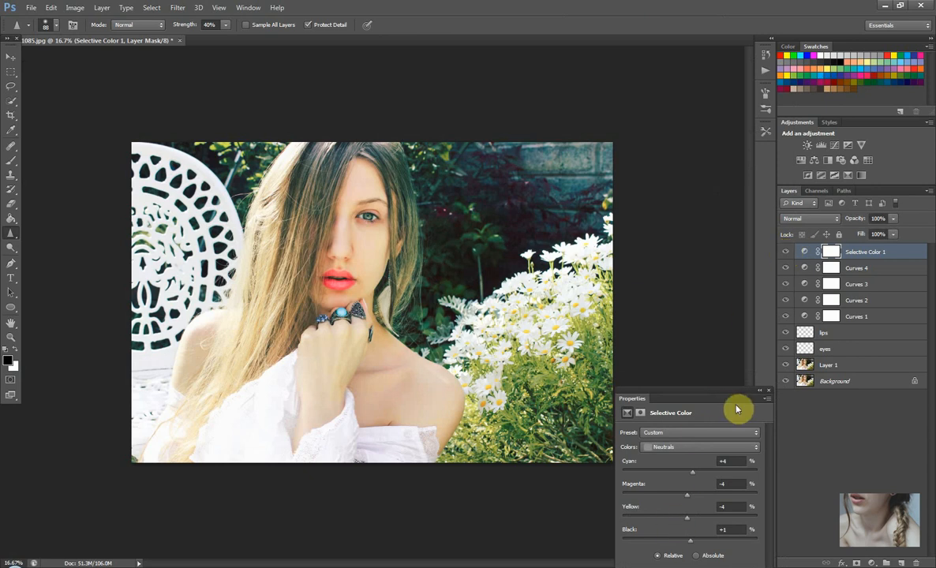
Step: Set the Reds of the Selective Color layer to Cyan +10%, Magenta +4%, Yellow +8% and Black +5%
drag(726, 395, 711, 289)
click(707, 293)
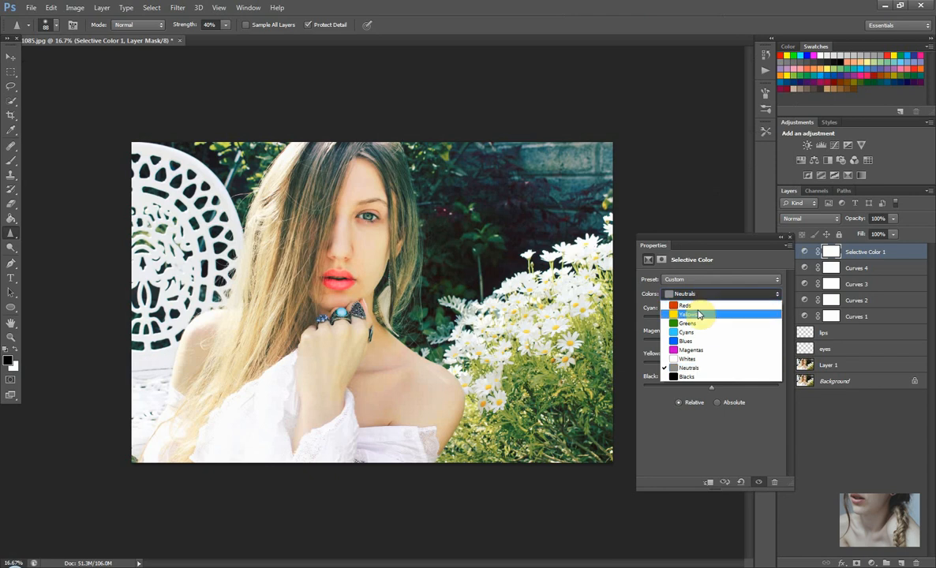
click(700, 307)
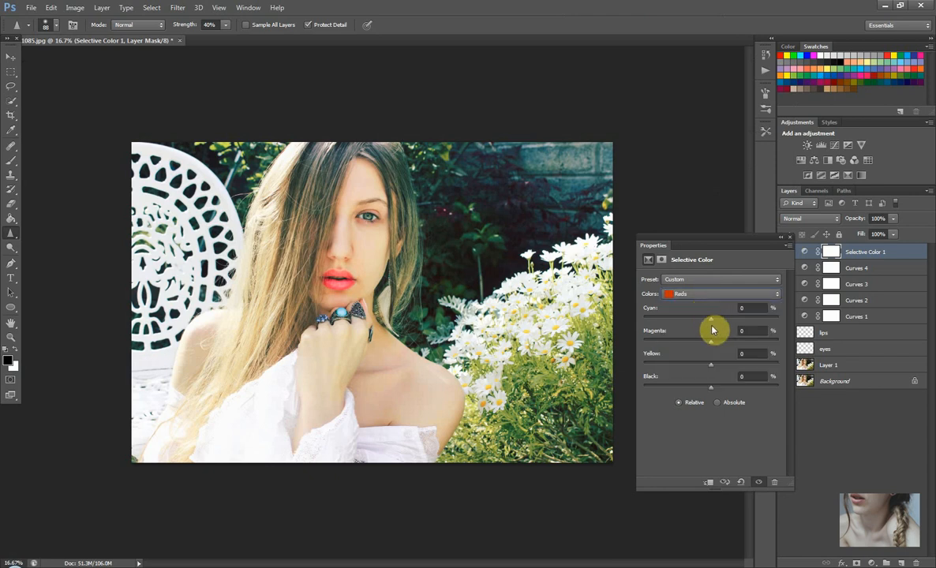
mouse_move(712, 318)
mouse_down()
mouse_move(672, 323)
mouse_move(742, 319)
mouse_move(707, 324)
mouse_move(679, 342)
mouse_move(745, 330)
mouse_move(748, 313)
mouse_move(712, 312)
mouse_up()
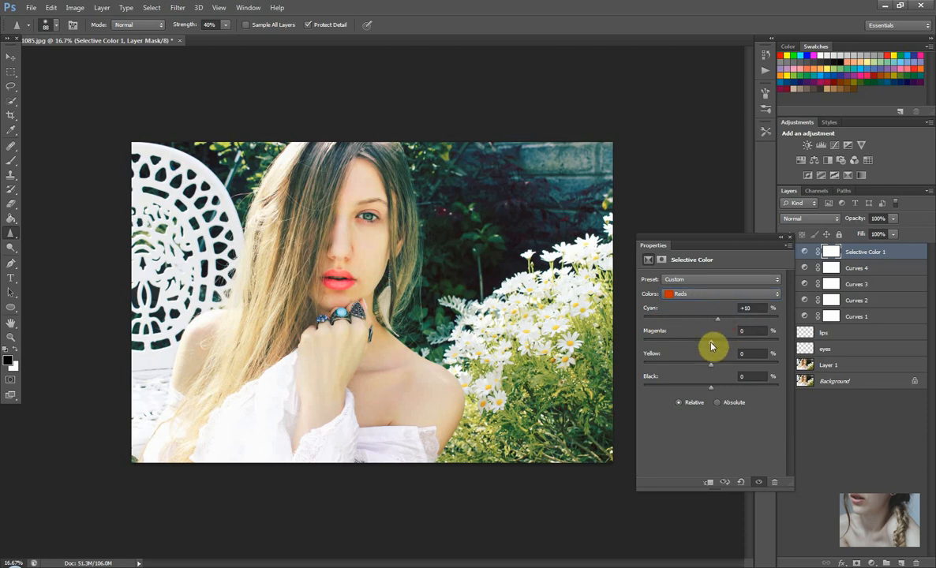
drag(711, 342, 674, 344)
drag(753, 353, 708, 357)
text(+4)
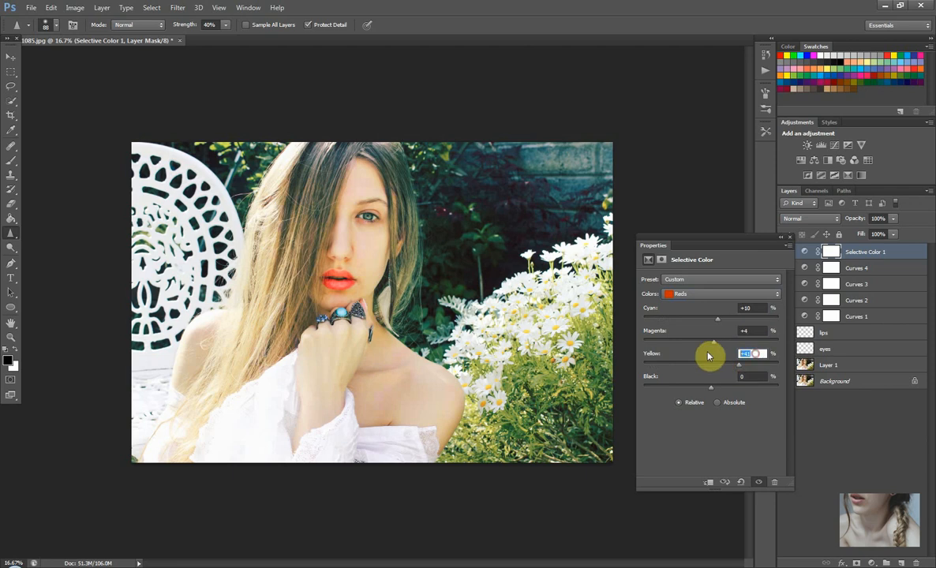
text(+8)
mouse_move(707, 388)
mouse_down()
mouse_move(673, 388)
mouse_move(754, 396)
mouse_move(727, 391)
mouse_move(740, 379)
mouse_move(717, 378)
mouse_up()
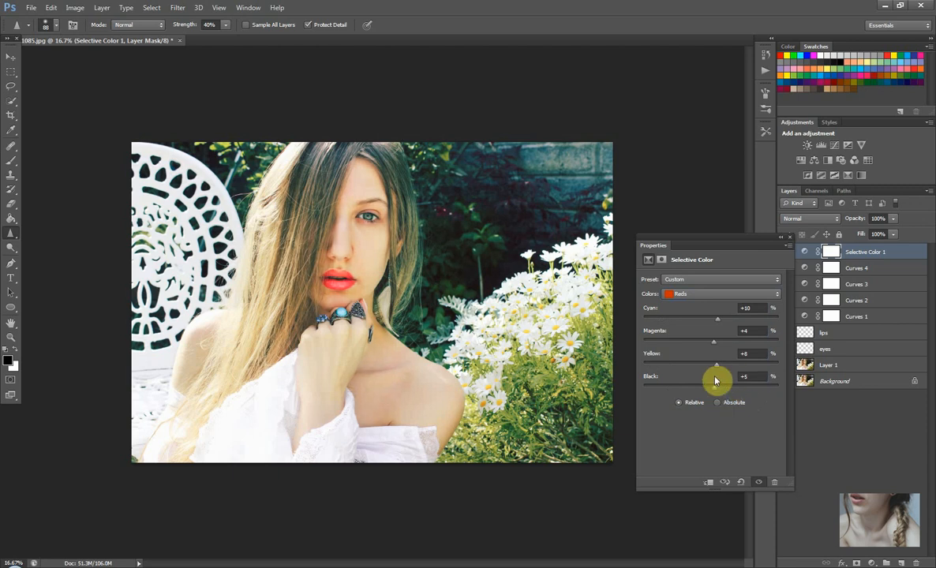
drag(762, 238, 726, 127)
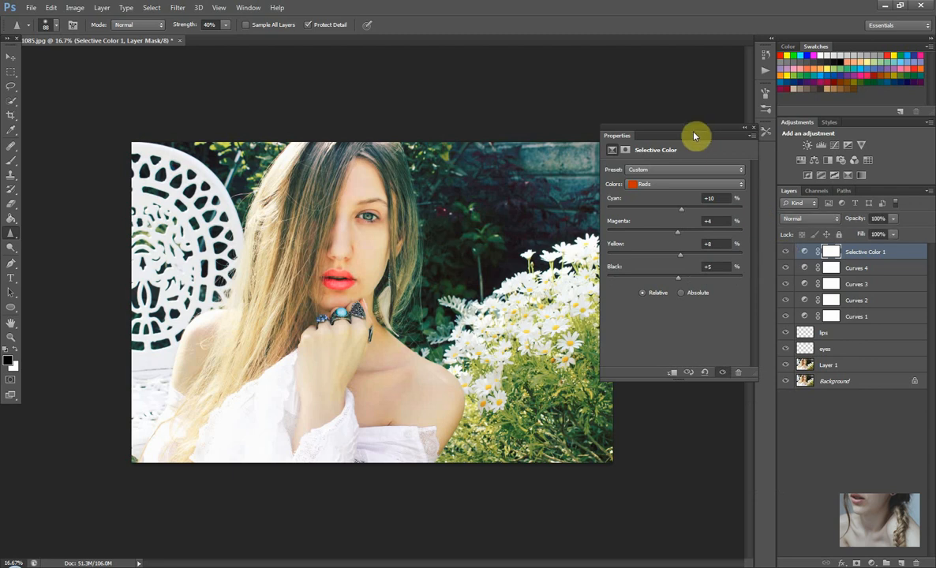
click(744, 128)
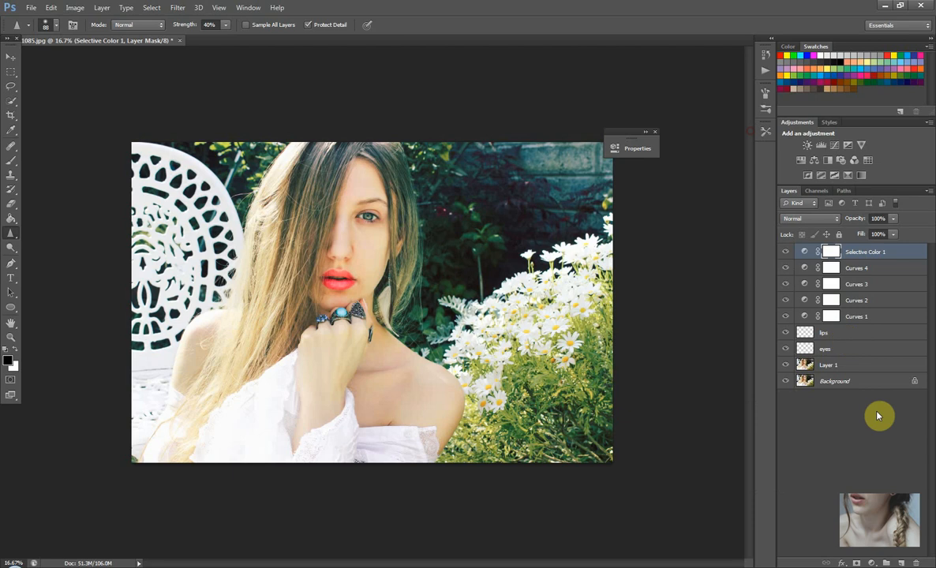
Step: Add a Gradient Map adjustment layer on top with 25% opacity and the Soft Light blend mode
click(872, 563)
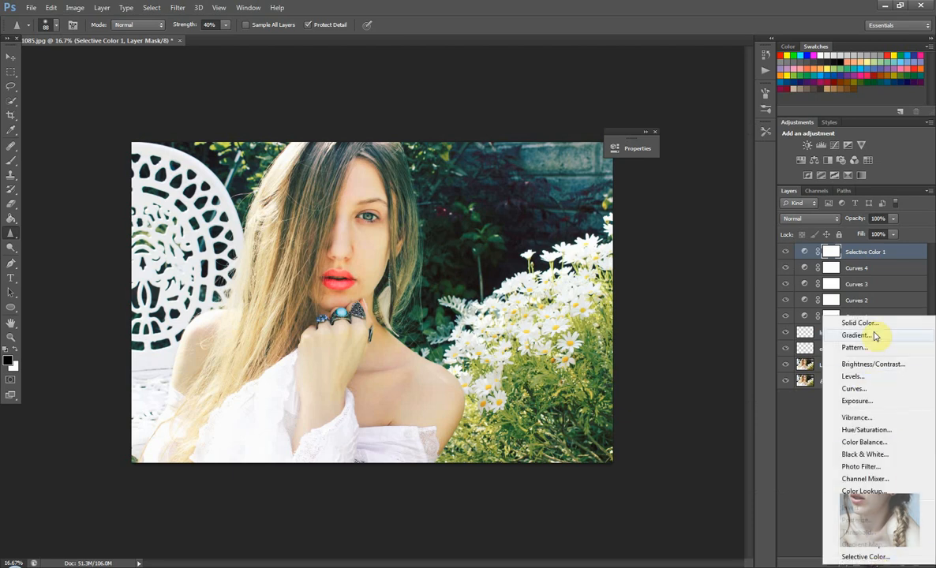
click(860, 545)
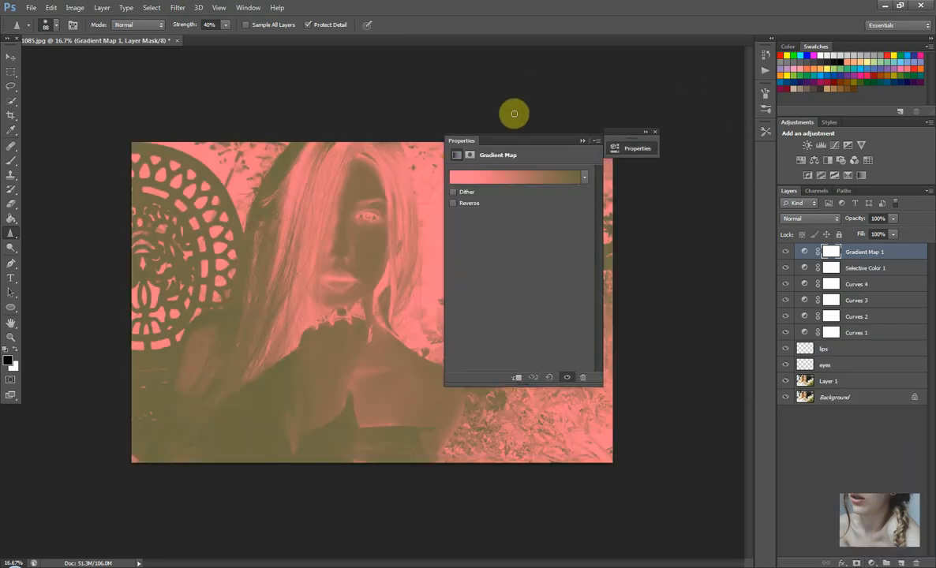
drag(548, 138, 689, 44)
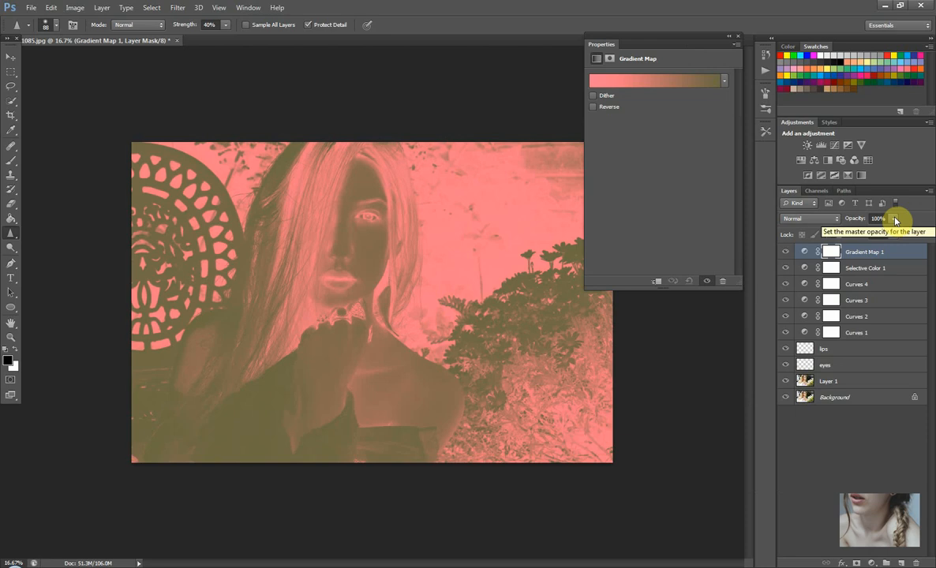
click(895, 220)
drag(894, 223, 792, 220)
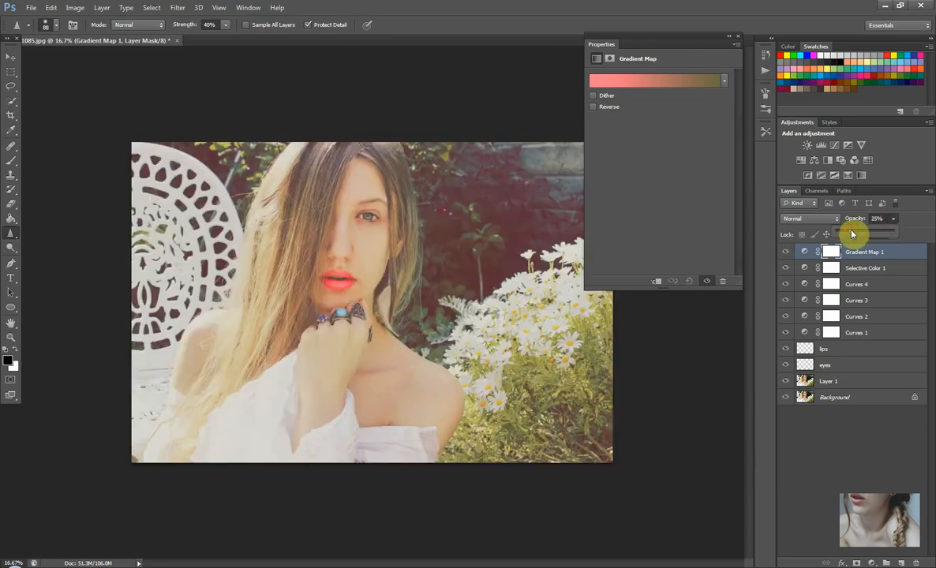
click(812, 222)
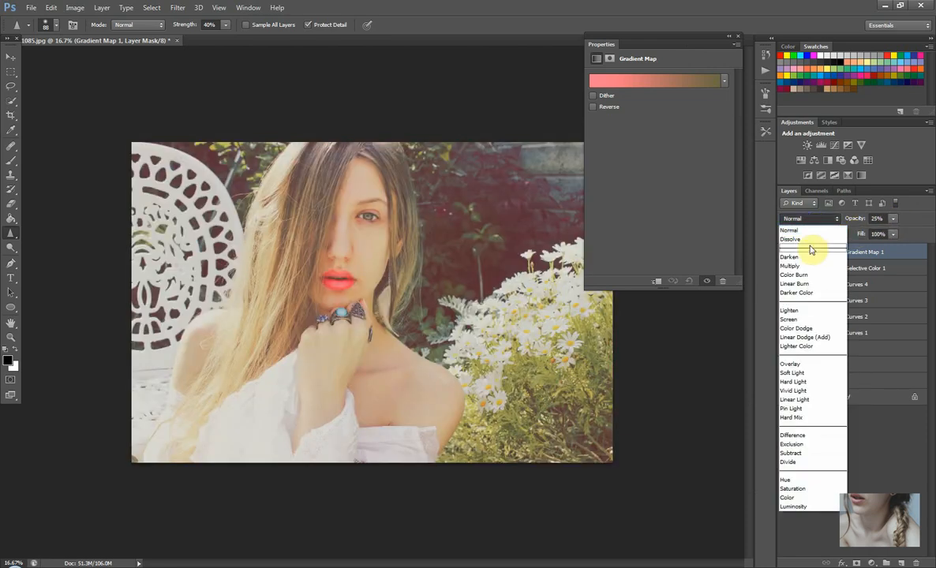
click(793, 382)
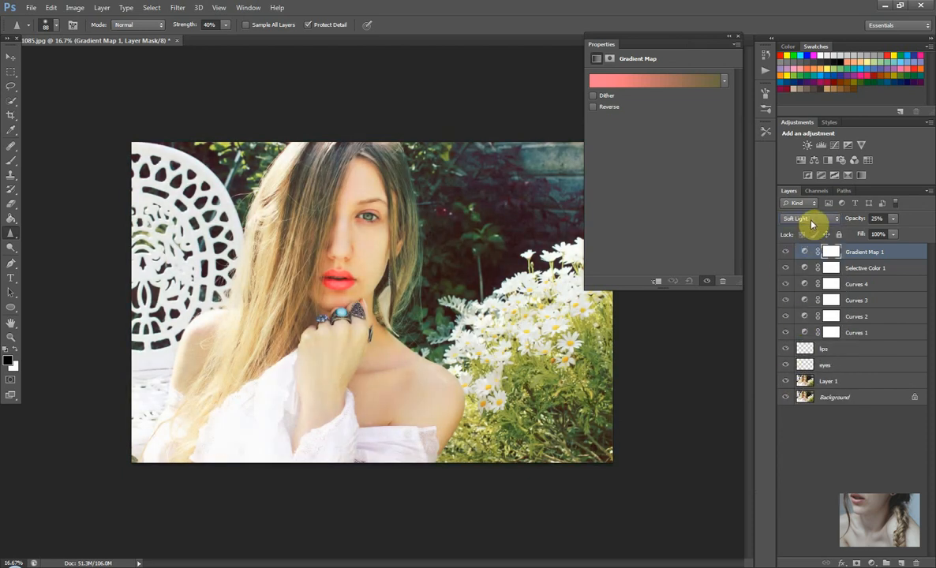
Step: Preview the Transparent Rainbow, Red-Green and Violet-Orange gradient presets on the Gradient Map adjustment
click(655, 80)
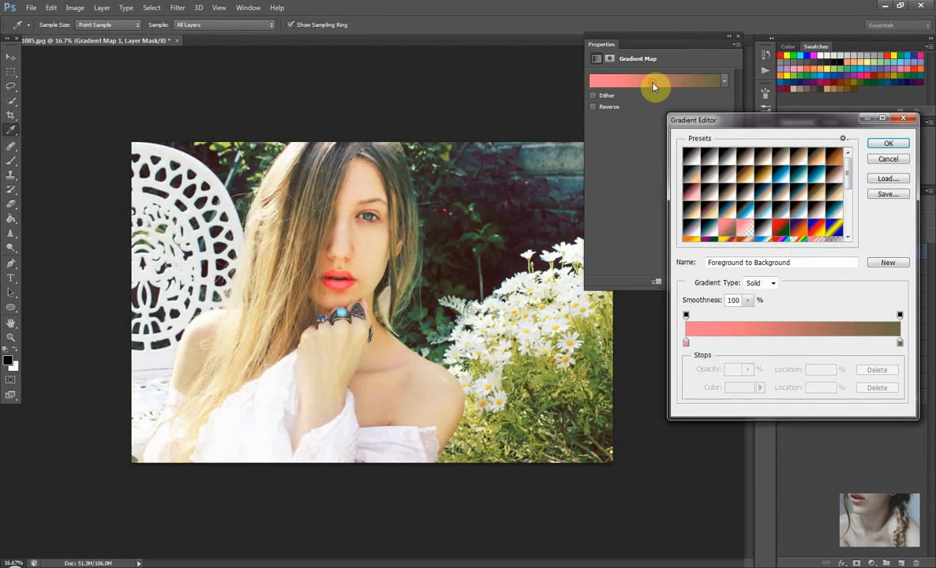
scroll(762, 218, down, 5)
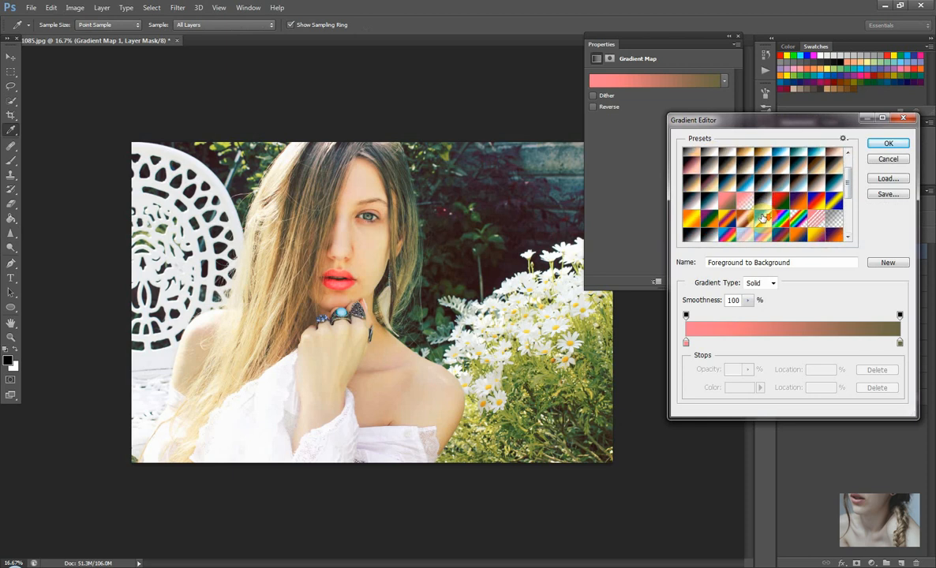
scroll(762, 218, down, 4)
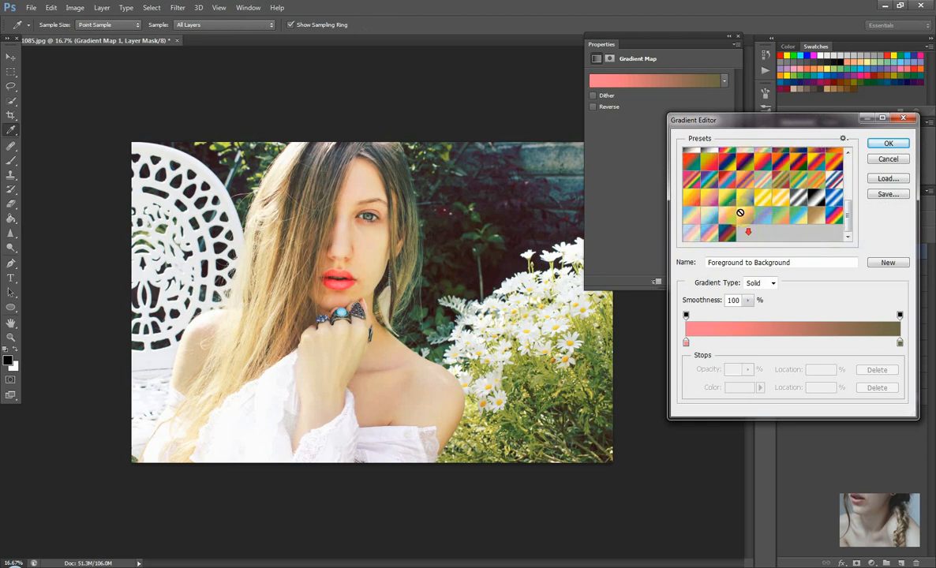
scroll(763, 164, up, 3)
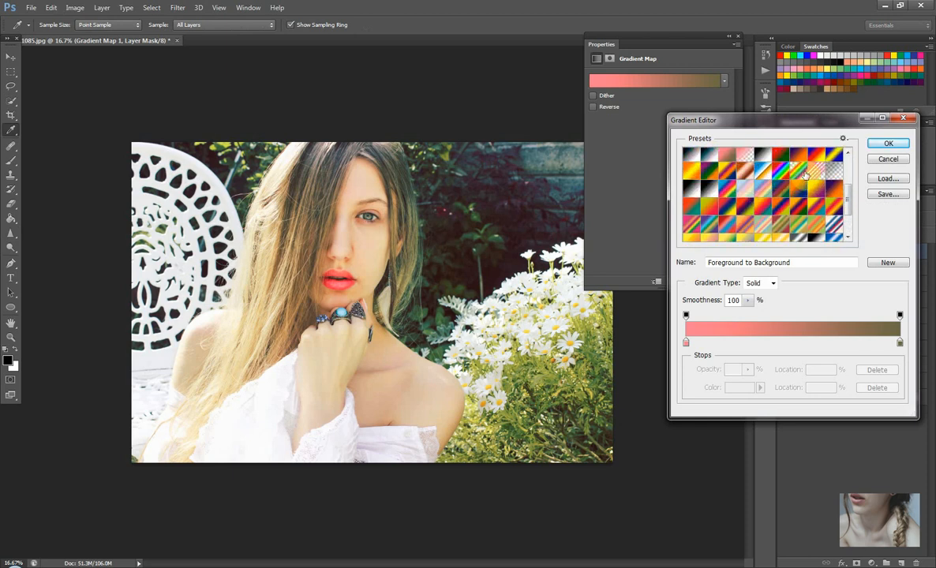
click(801, 173)
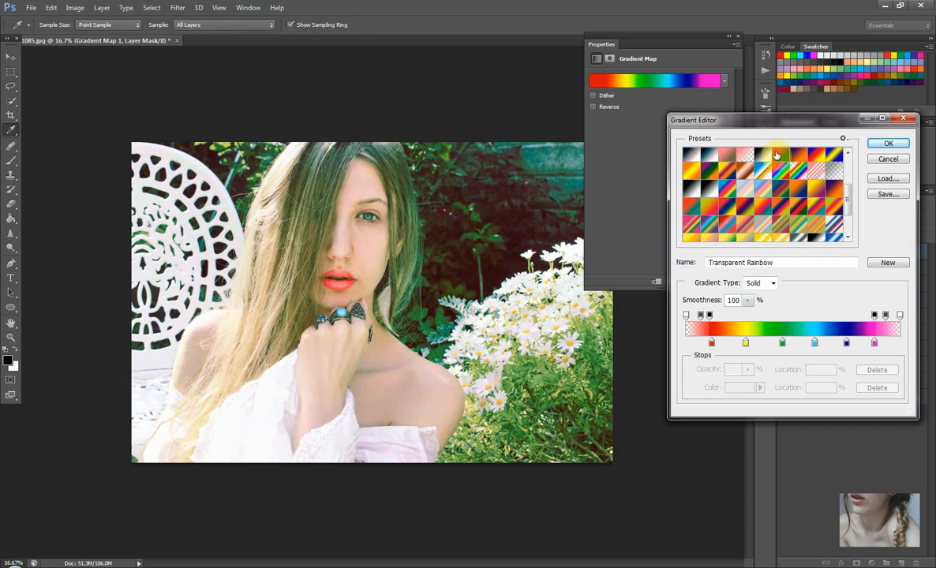
click(780, 155)
scroll(780, 154, up, 2)
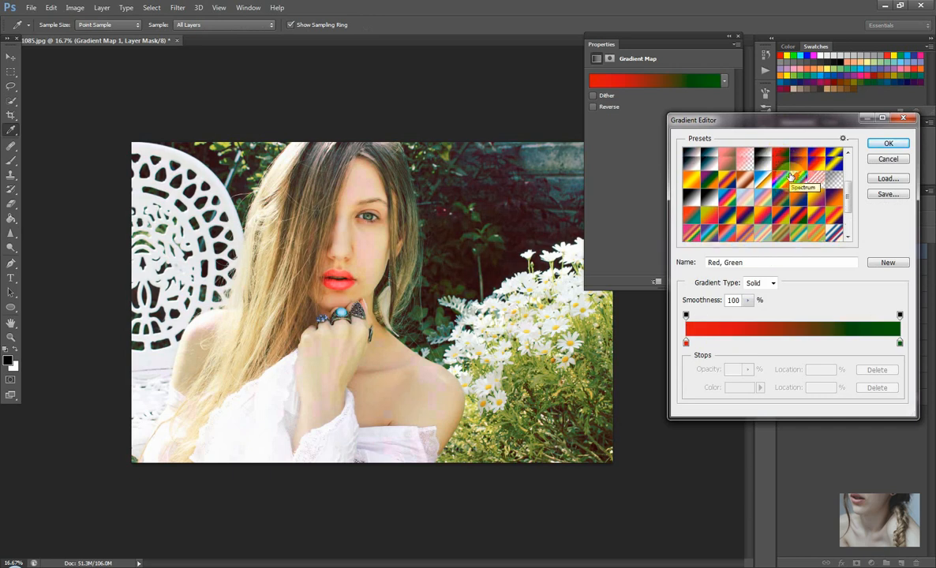
click(799, 171)
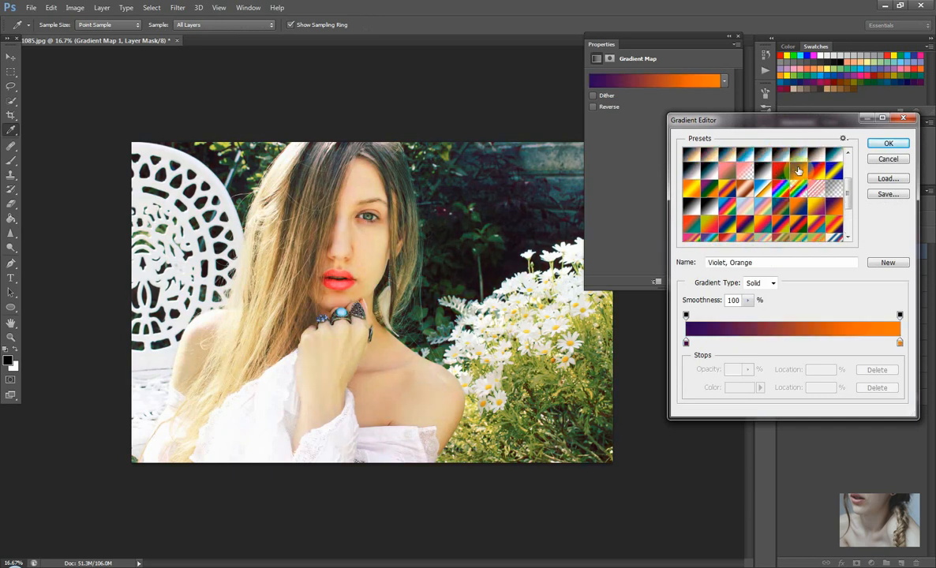
click(782, 172)
click(800, 174)
click(781, 178)
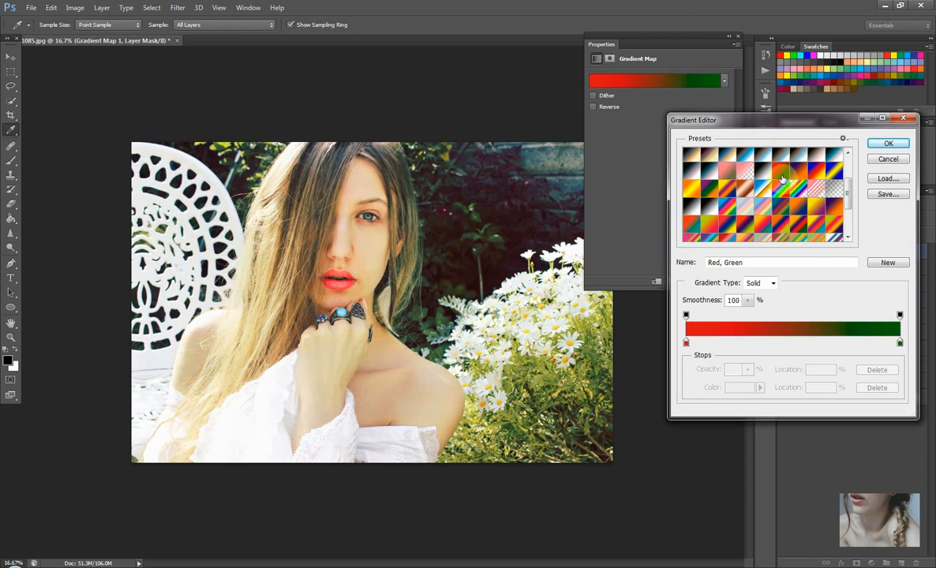
click(793, 179)
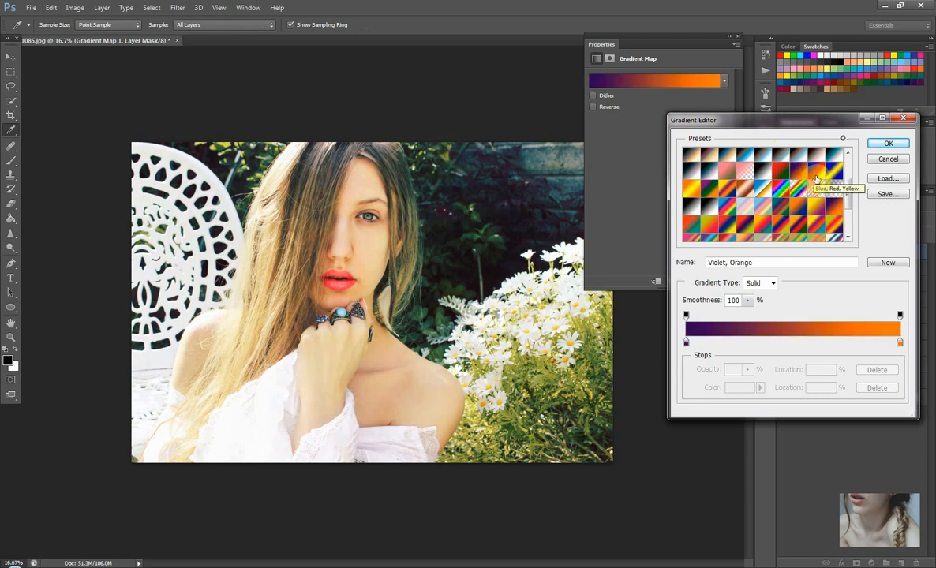
click(817, 180)
Step: Preview further gradient presets on the Gradient Map, including Chrome, Spectrum, Neutral Density, Light Spectrum, Orange-Blue and Yellow-Violet
scroll(817, 180, down, 3)
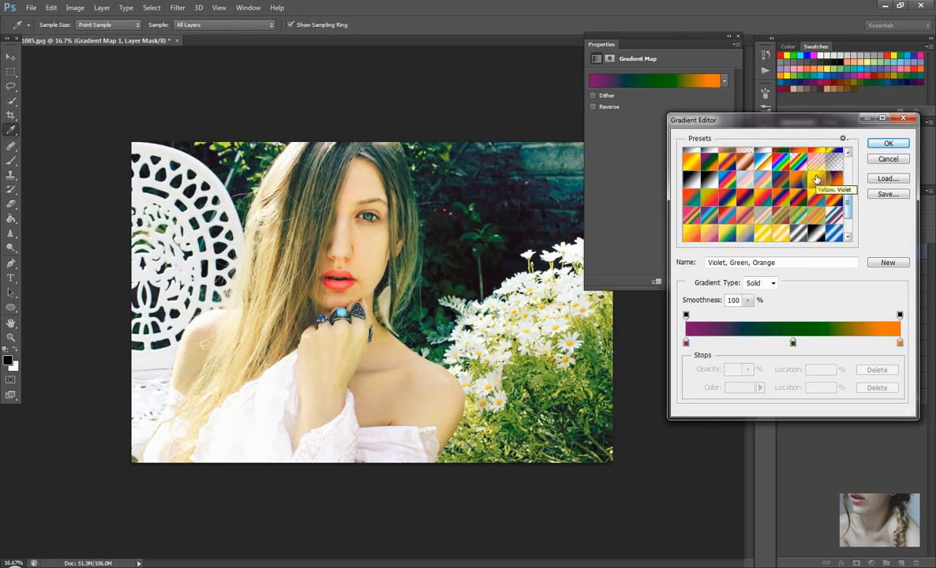
scroll(817, 180, down, 3)
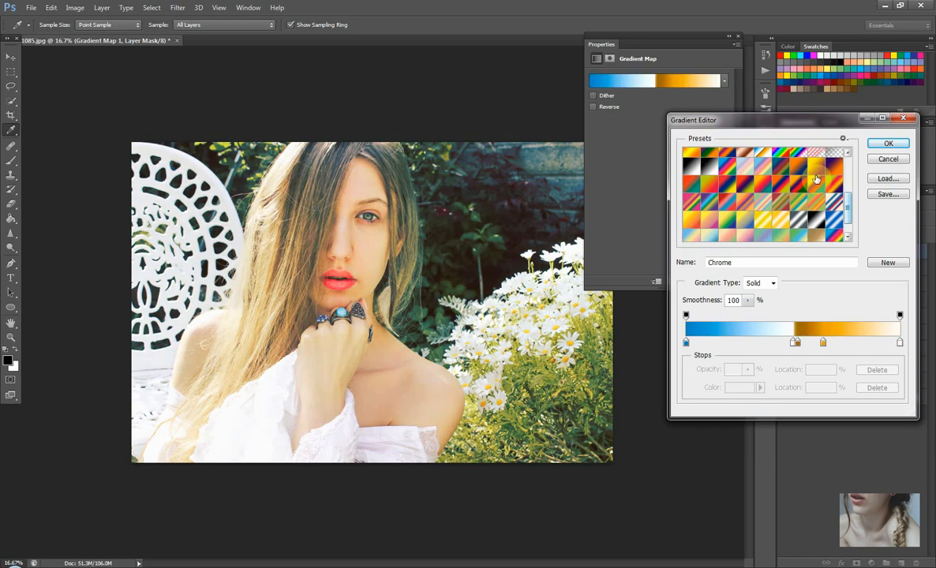
scroll(818, 180, down, 1)
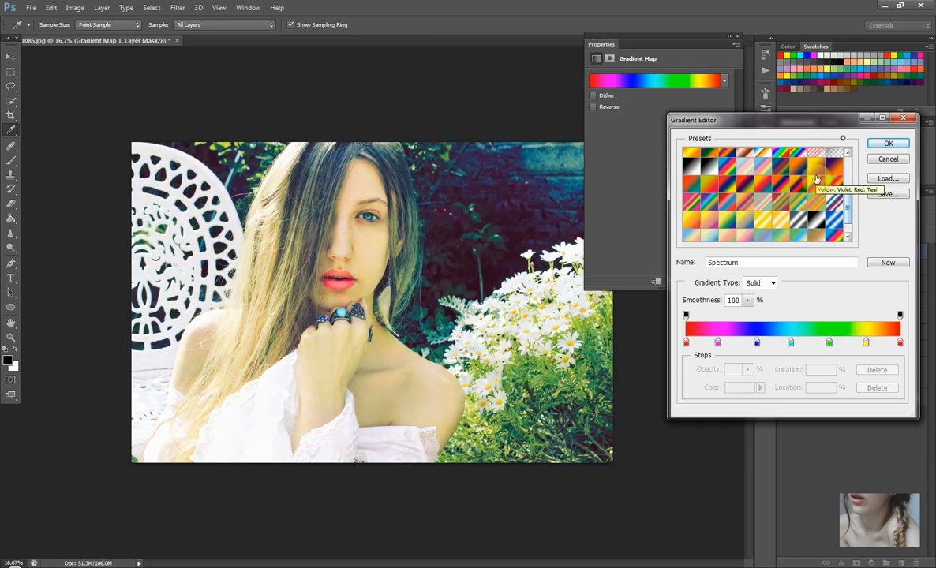
scroll(817, 180, down, 3)
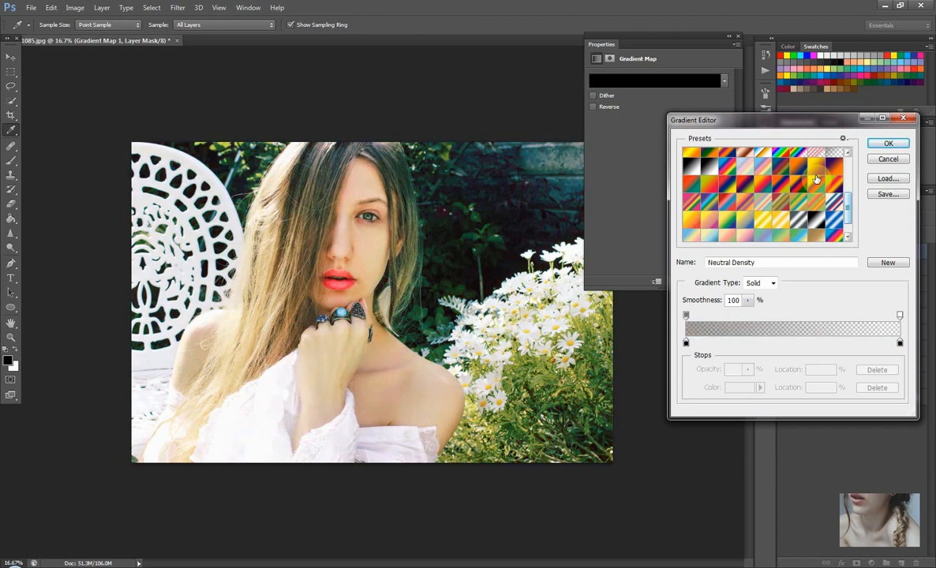
scroll(817, 180, down, 1)
scroll(818, 180, up, 2)
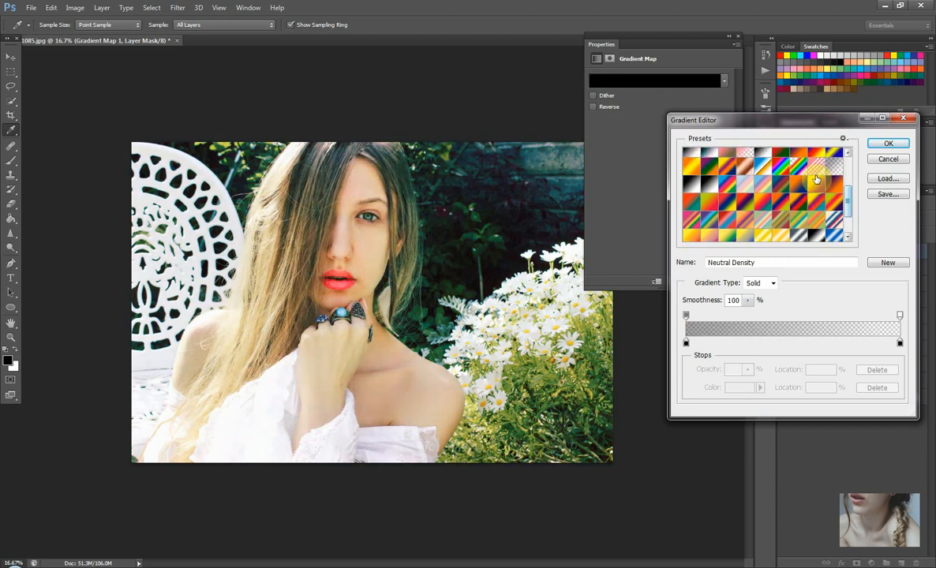
scroll(817, 180, down, 1)
scroll(817, 180, down, 4)
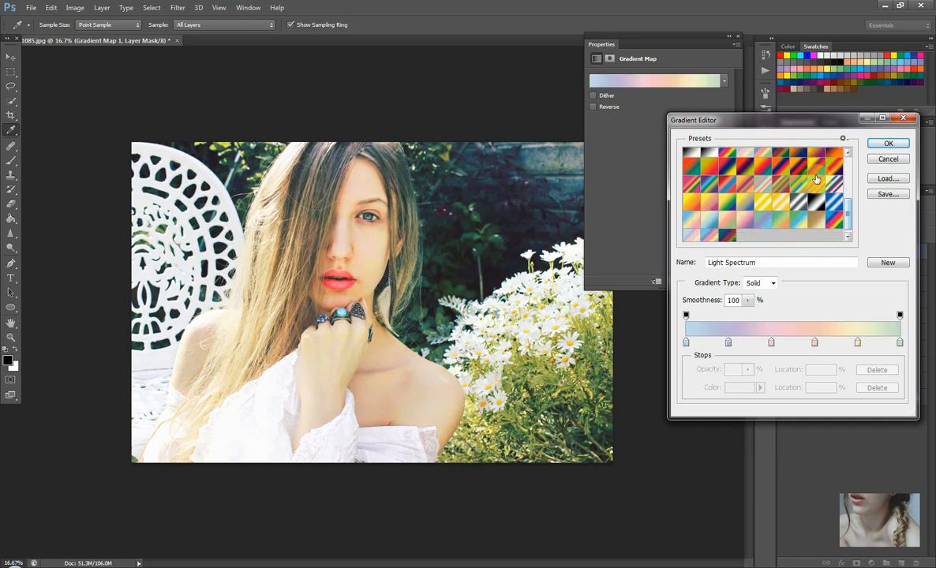
scroll(817, 180, down, 3)
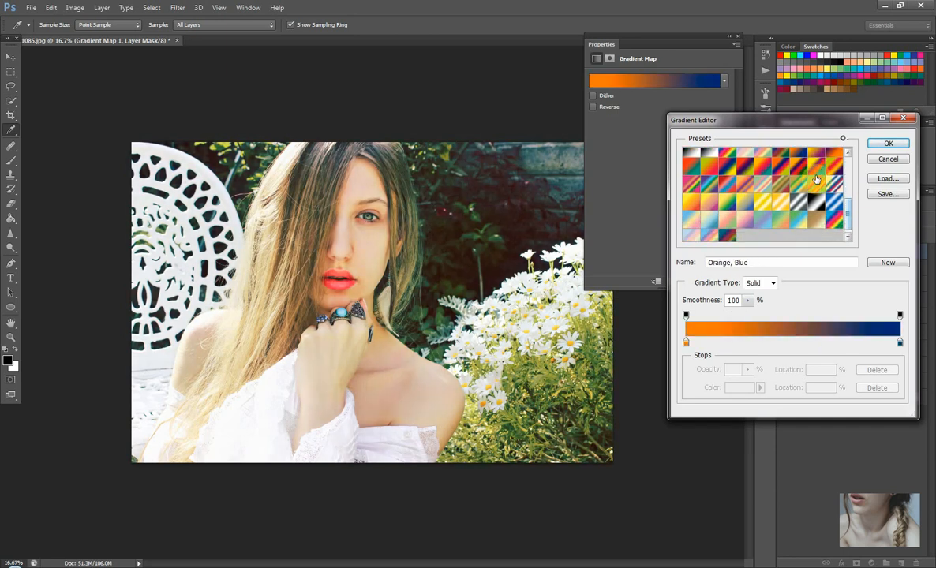
scroll(818, 180, down, 1)
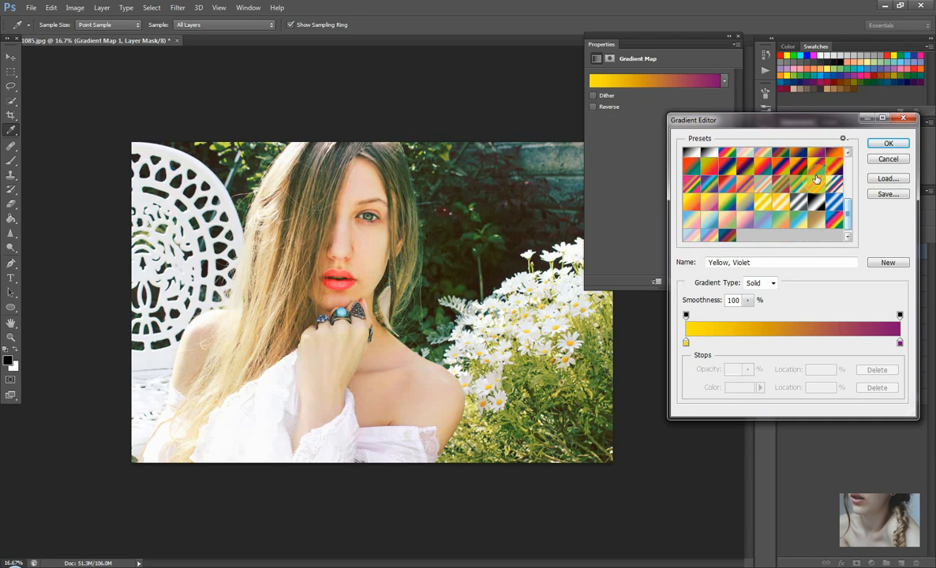
scroll(817, 180, down, 1)
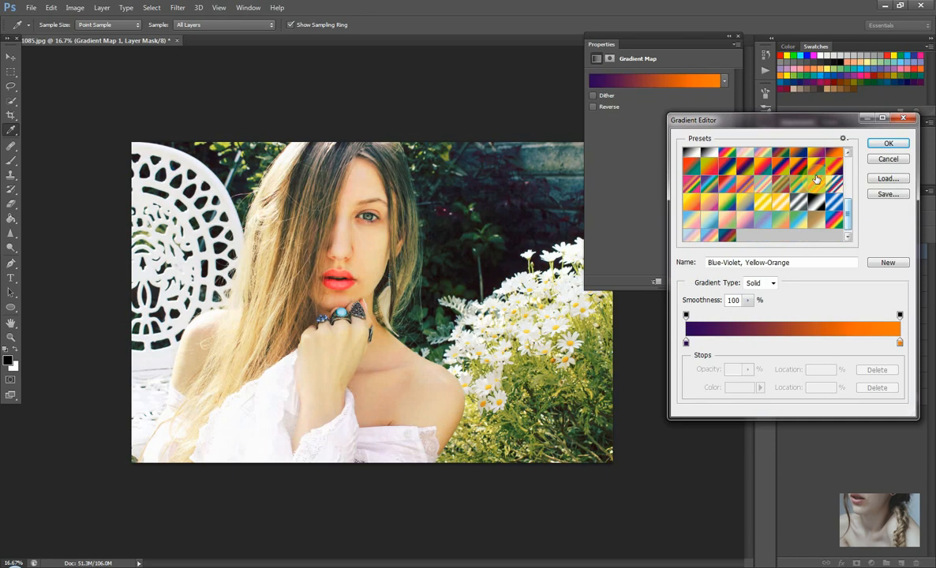
Step: Apply the "Red-Orange, Blue-Green" gradient preset to the Gradient Map adjustment
scroll(817, 180, down, 1)
scroll(817, 180, down, 1)
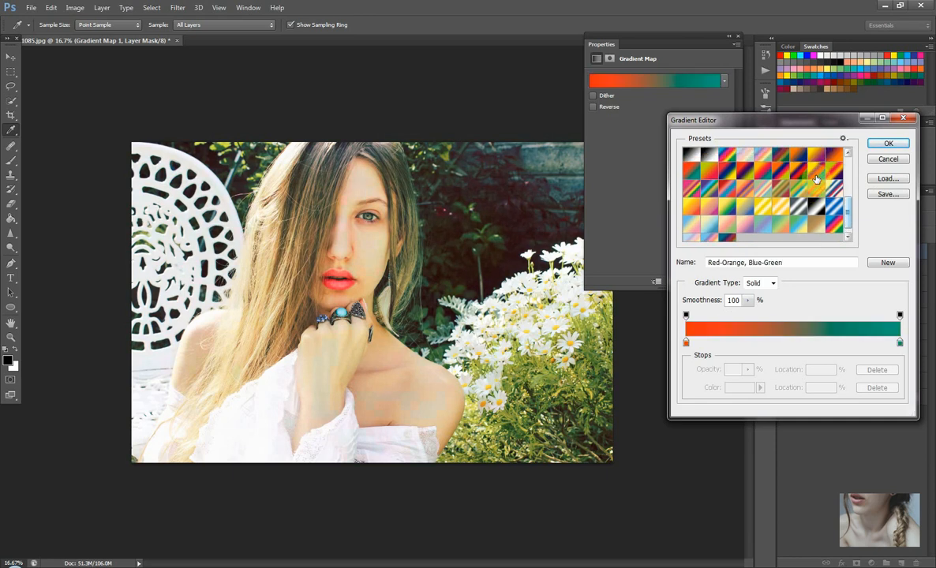
scroll(817, 180, up, 1)
scroll(818, 180, down, 1)
key(Return)
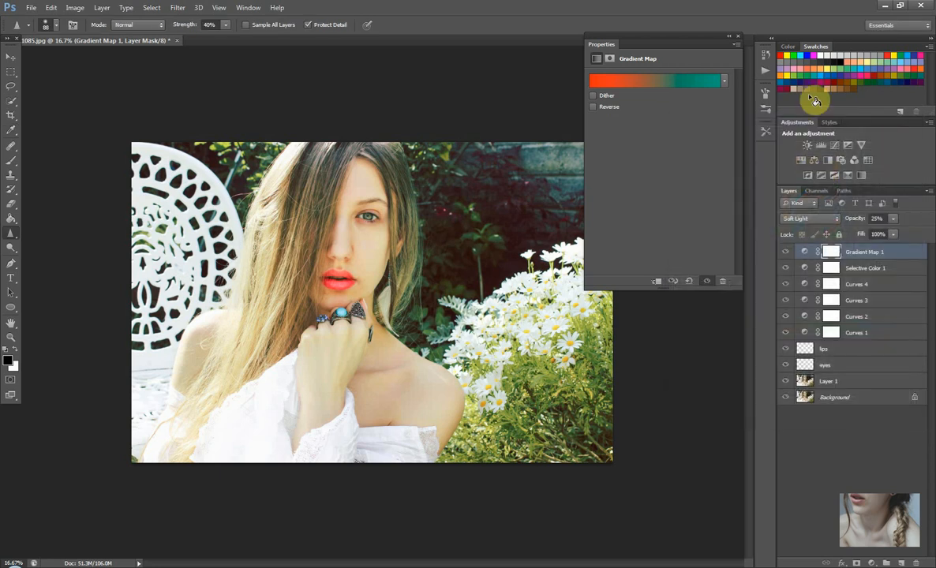
Step: Compare the image with and without the Gradient Map layer, collapsing the adjustment properties to see the whole photo
click(787, 256)
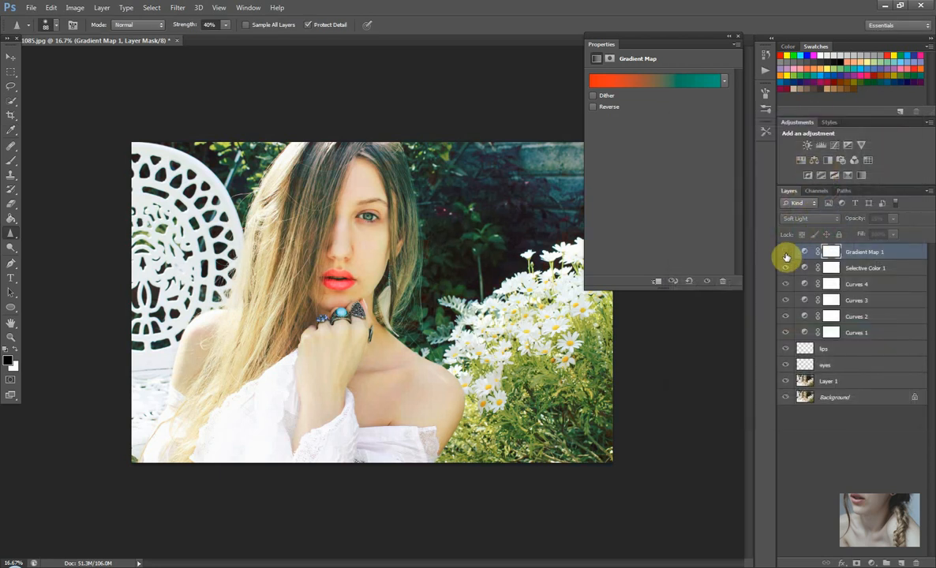
click(787, 257)
click(786, 257)
click(786, 257)
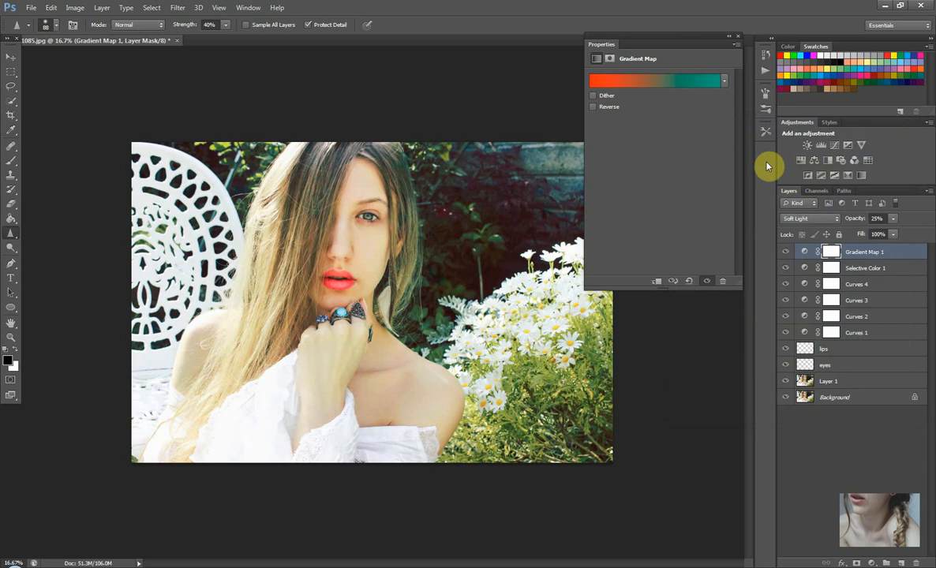
click(731, 42)
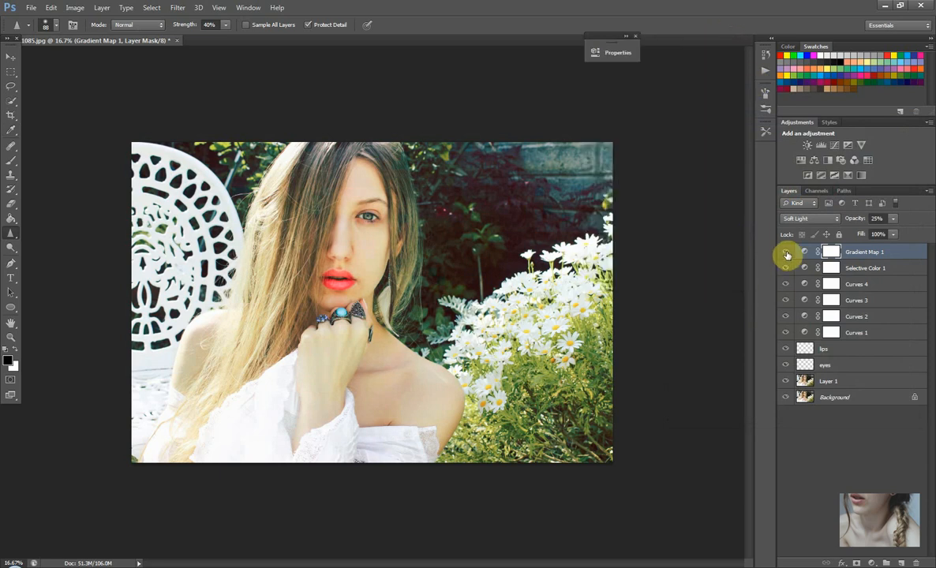
click(787, 254)
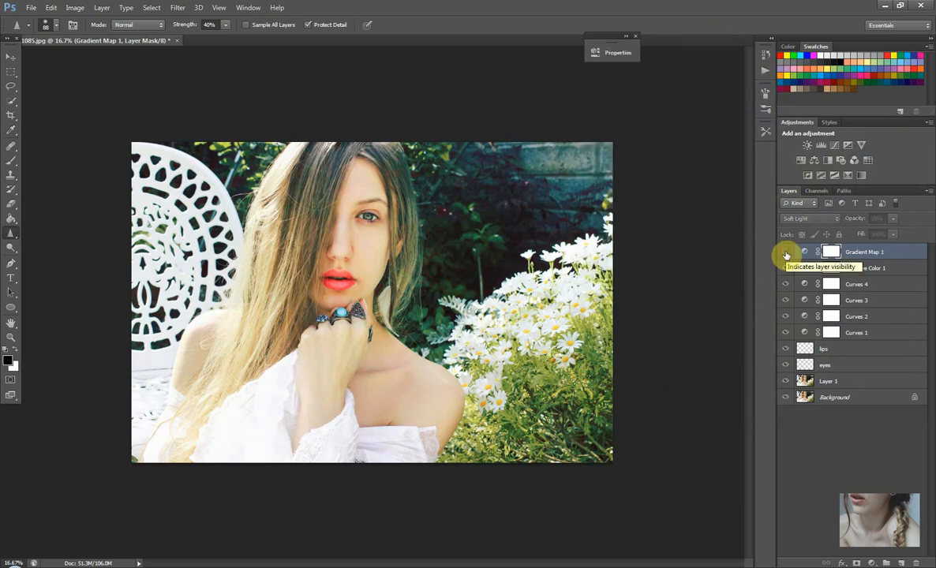
click(787, 255)
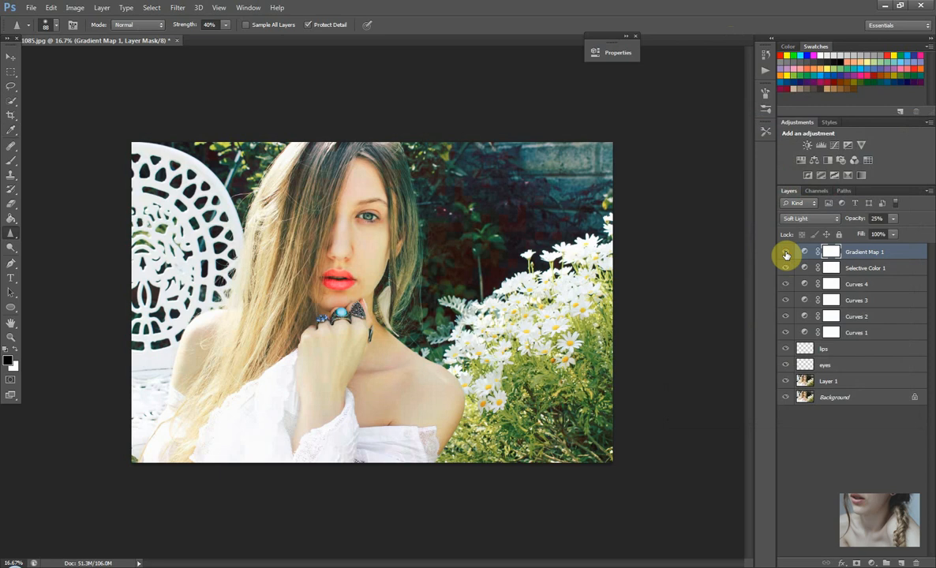
click(787, 255)
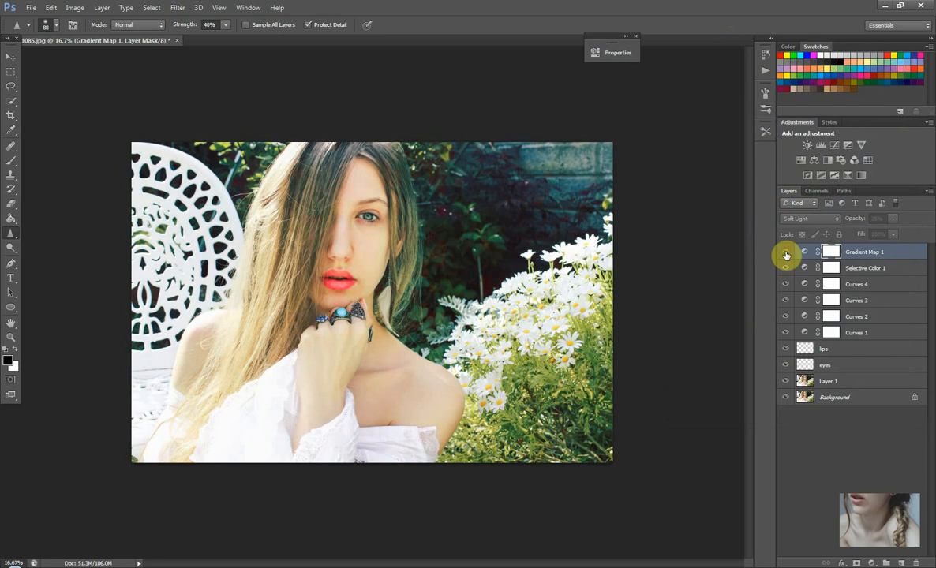
click(786, 255)
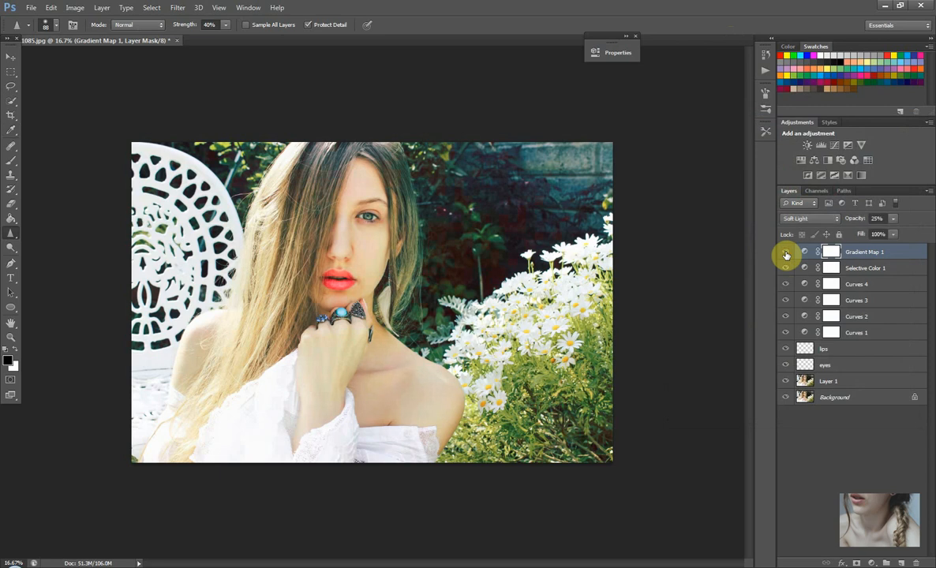
click(786, 255)
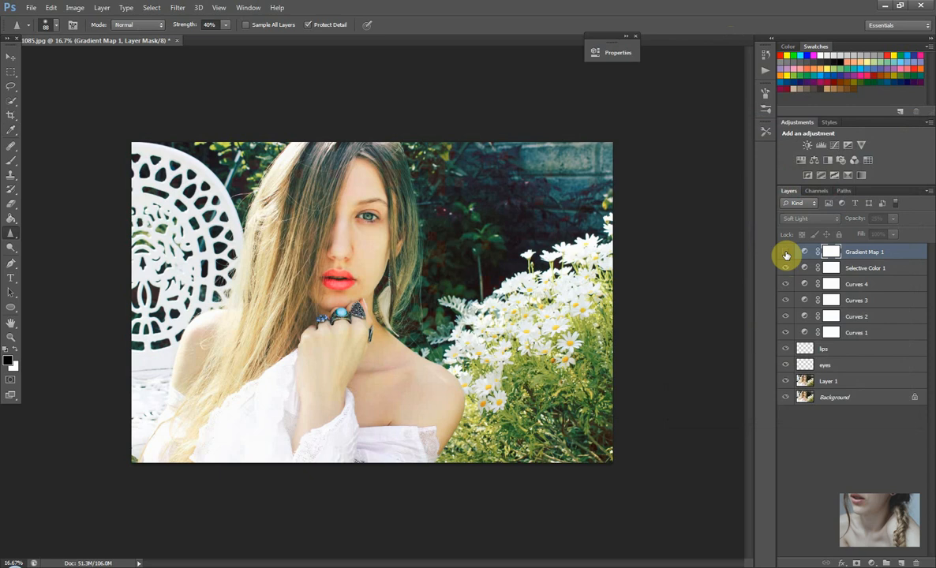
click(786, 255)
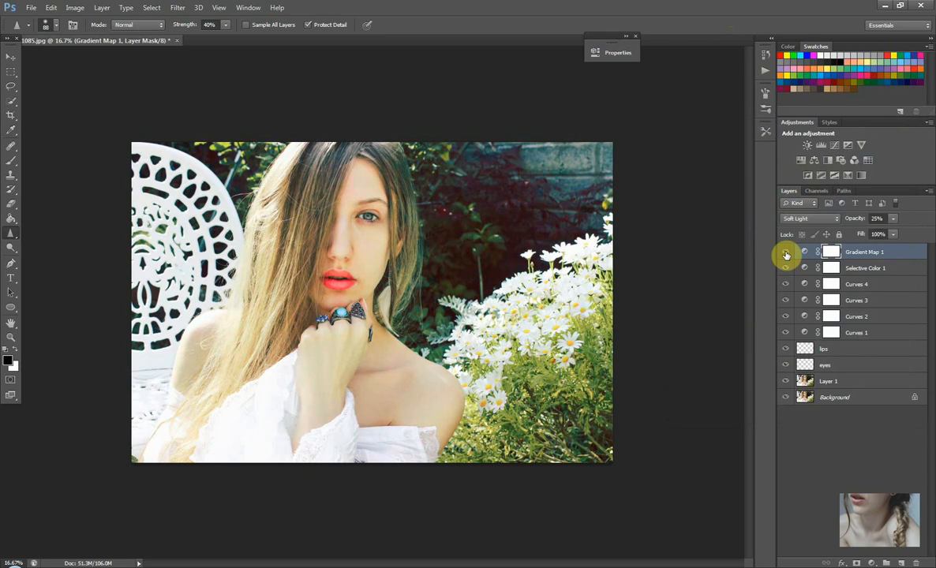
click(786, 255)
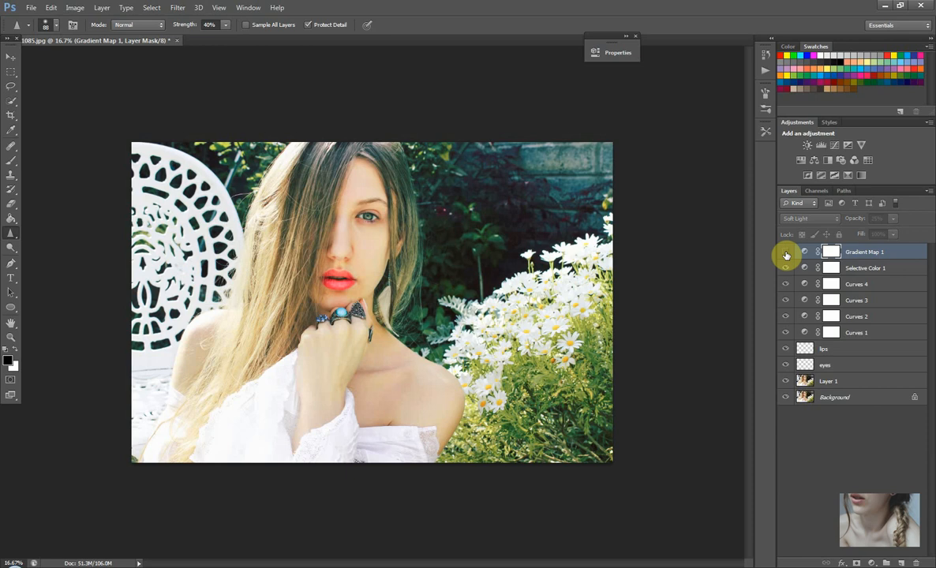
click(787, 255)
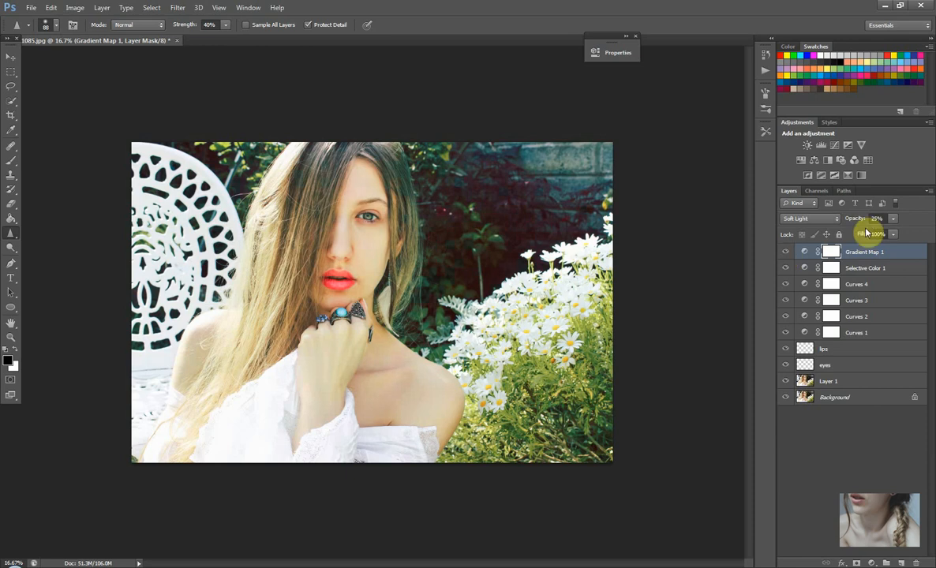
Step: Lower the Gradient Map layer's opacity to 5% and check its effect on the image
drag(882, 217, 847, 217)
text(5)
key(Return)
click(786, 253)
click(786, 253)
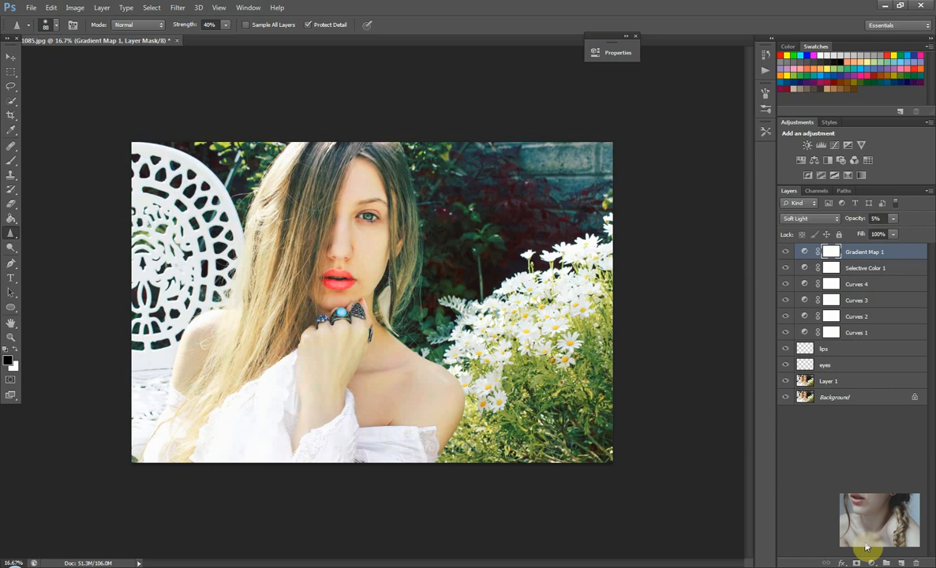
Step: Put all layers above the Background, from Layer 1 up to Gradient Map 1, into one new group and collapse it
shift+click(916, 334)
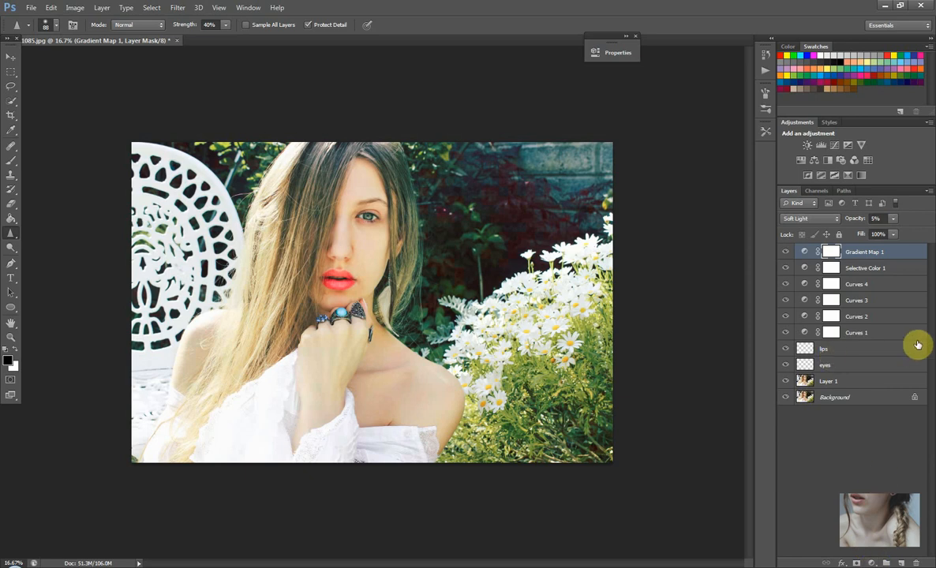
click(886, 563)
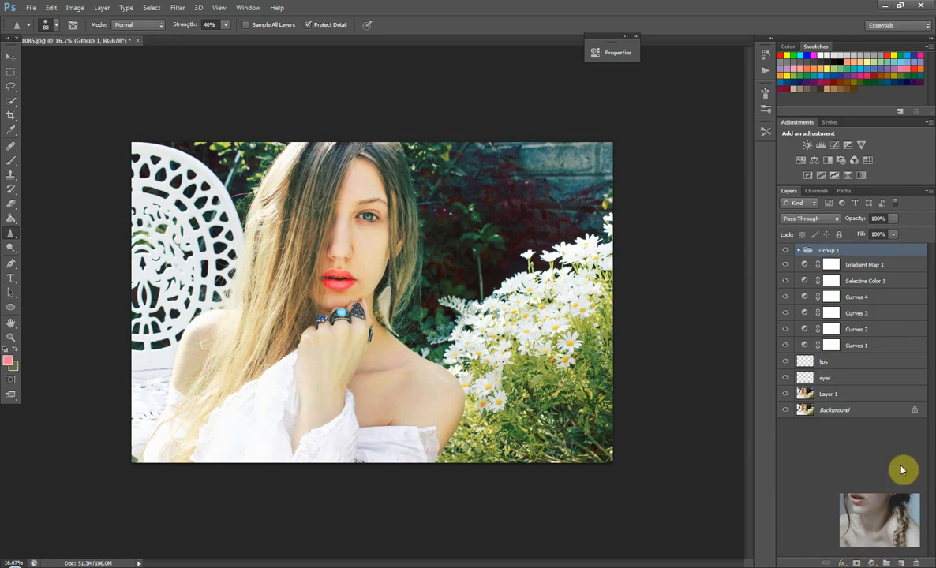
click(837, 397)
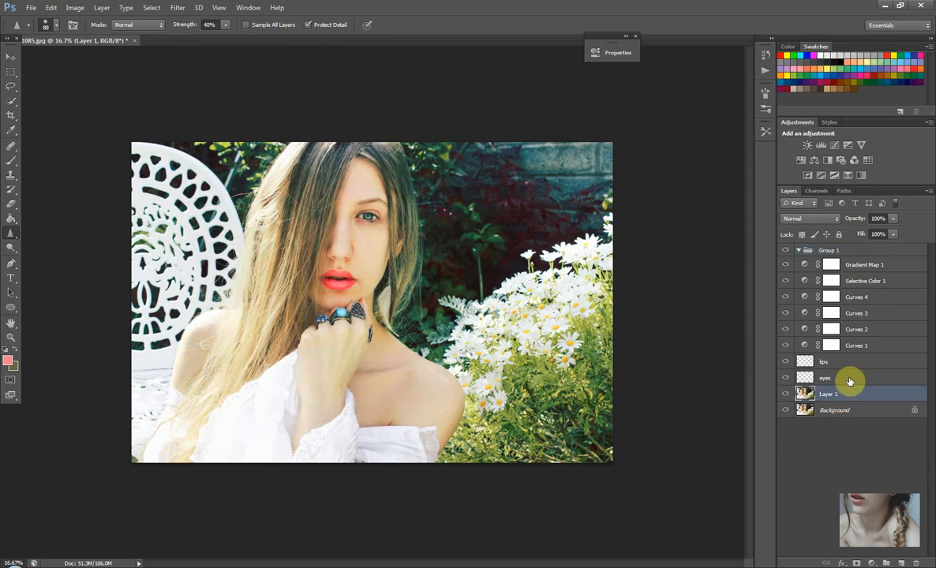
shift+click(861, 265)
drag(853, 324, 836, 265)
click(799, 251)
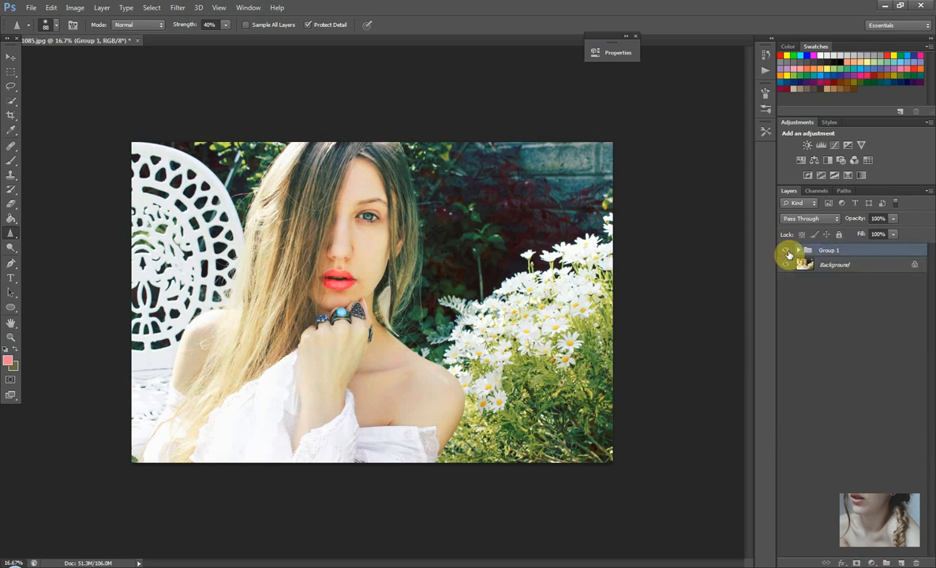
Step: Compare the original photo with the finished edit by hiding and showing the layer group
click(789, 253)
click(788, 252)
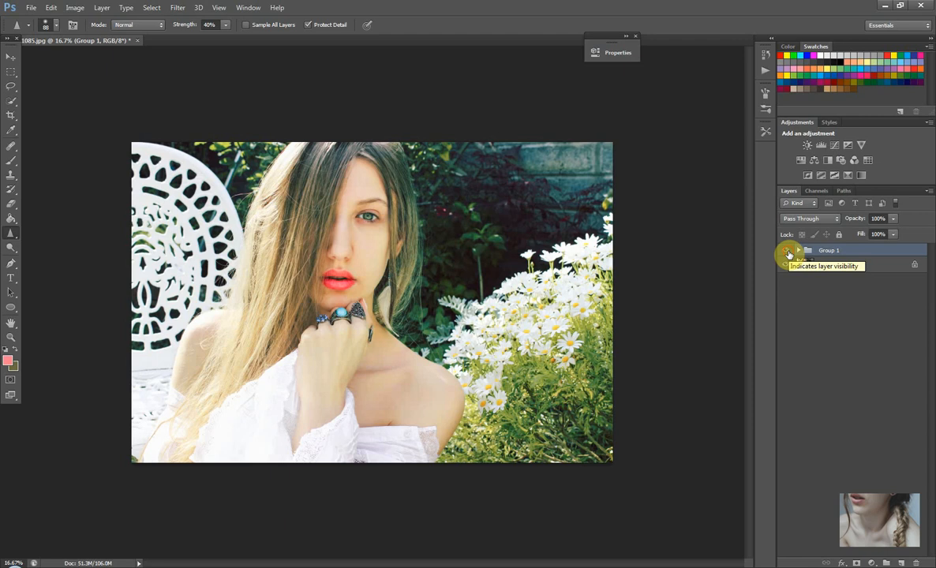
click(789, 253)
click(788, 253)
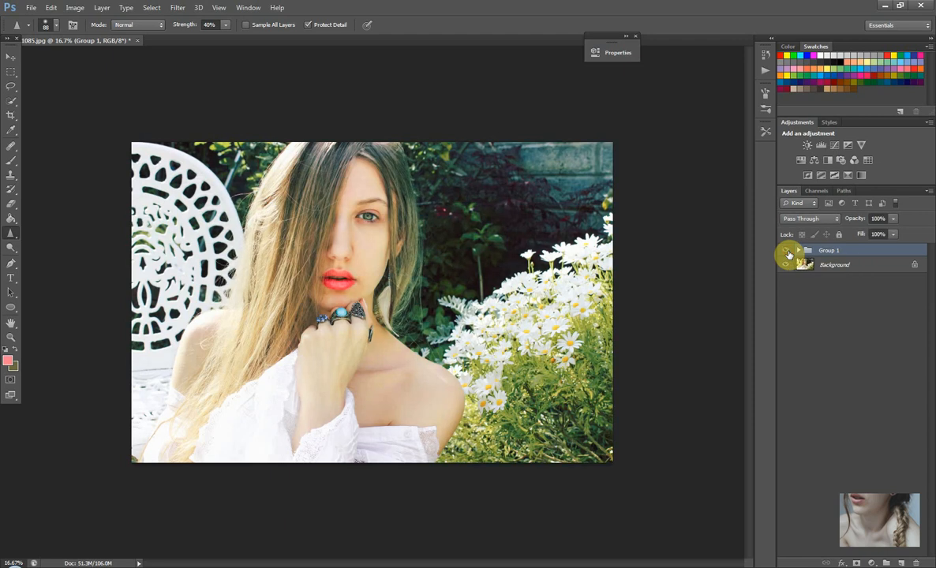